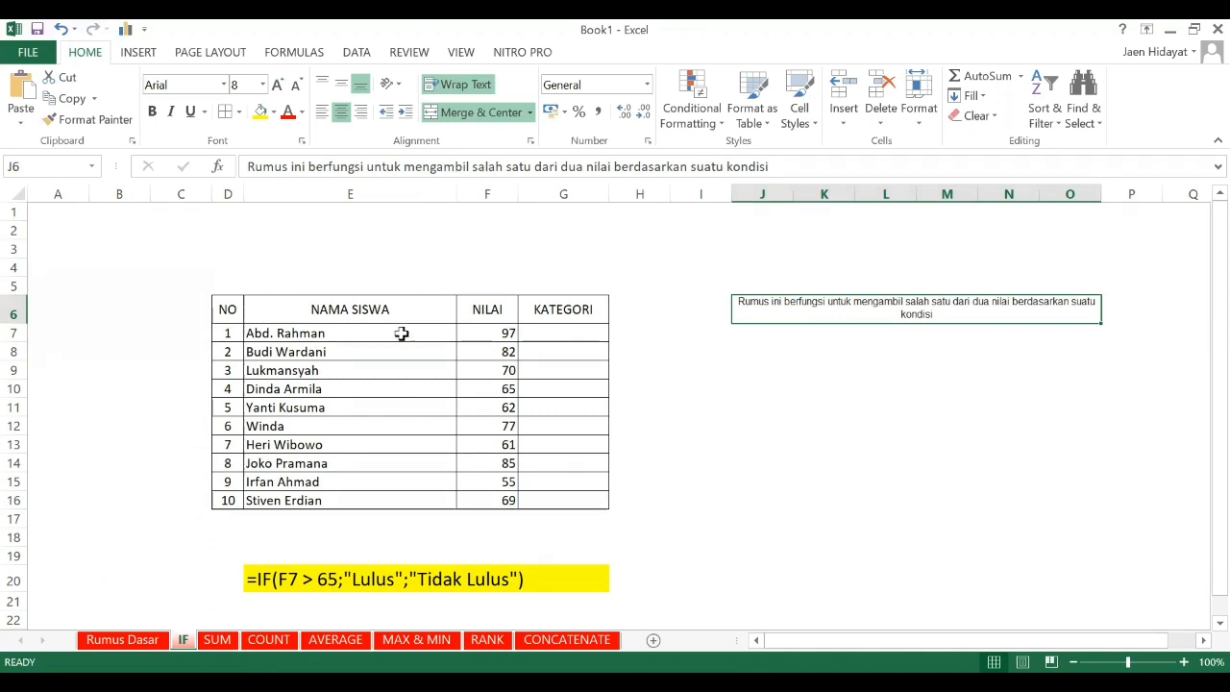
# - Examine the scores in the NILAI column and the empty KATEGORI cells beside them in rows 7 to 16
pyautogui.moveTo(502, 336); pyautogui.dragTo(497, 500)
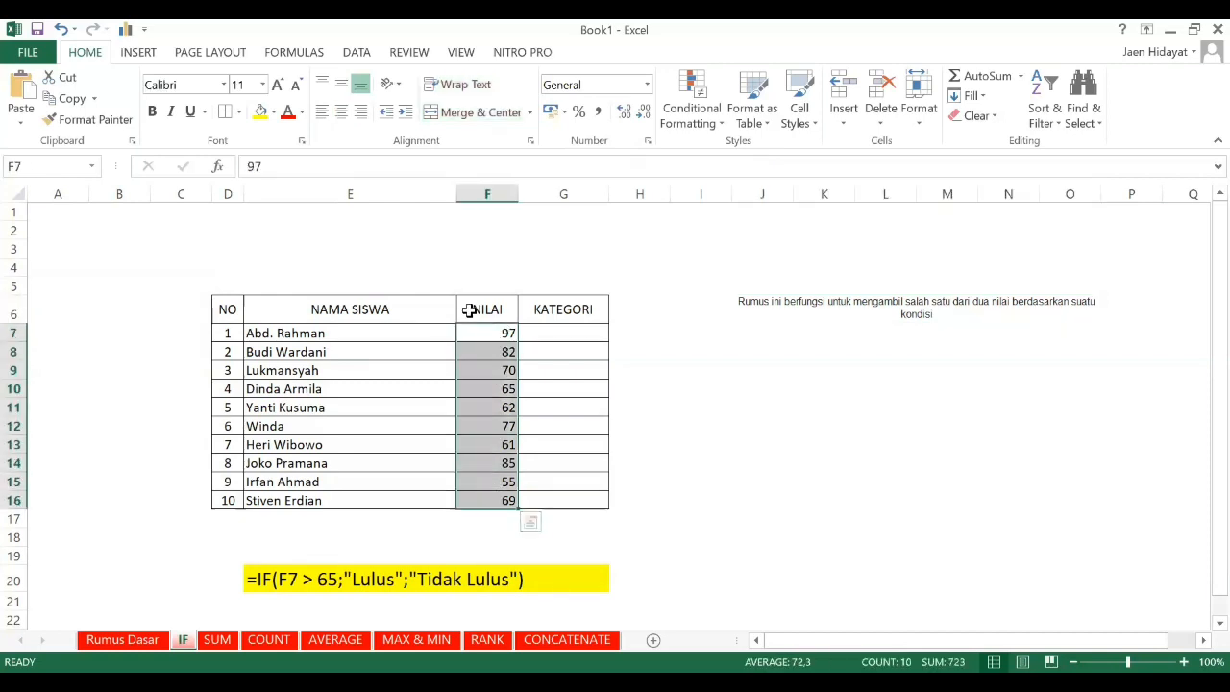
pyautogui.moveTo(548, 333); pyautogui.dragTo(544, 495)
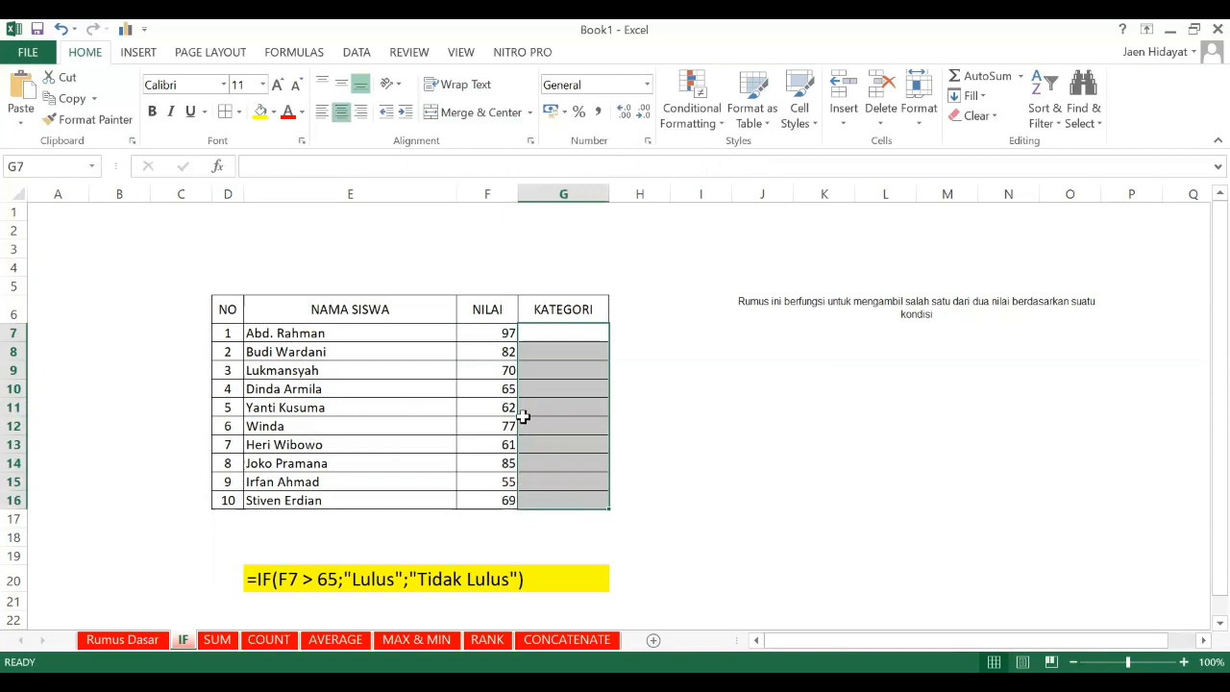
pyautogui.moveTo(504, 333); pyautogui.dragTo(505, 496)
pyautogui.moveTo(578, 339); pyautogui.dragTo(546, 485)
pyautogui.click(568, 342)
pyautogui.moveTo(543, 339); pyautogui.dragTo(529, 492)
pyautogui.click(498, 336)
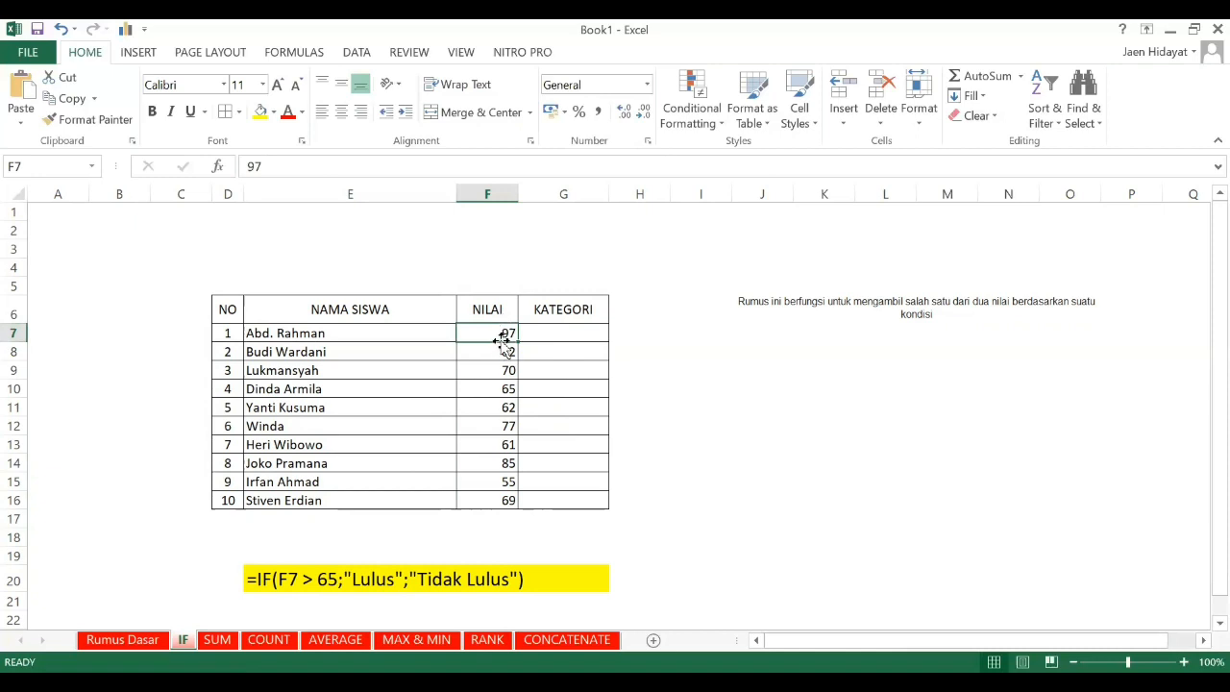
pyautogui.click(555, 333)
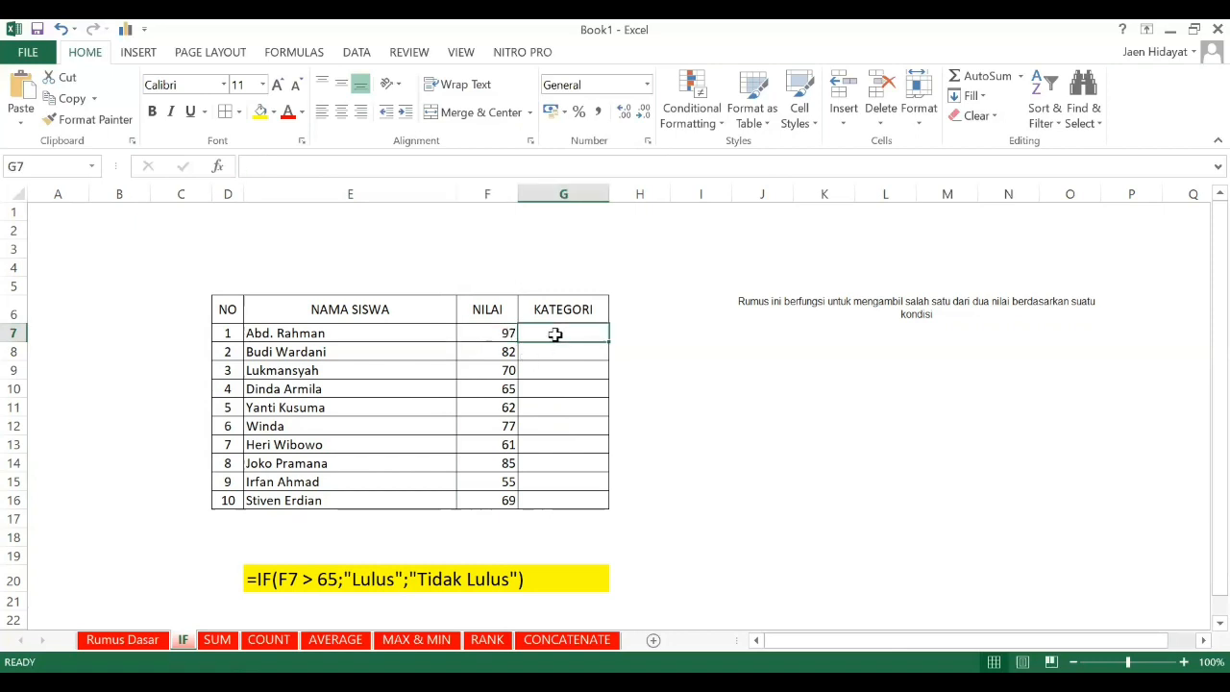
pyautogui.click(502, 335)
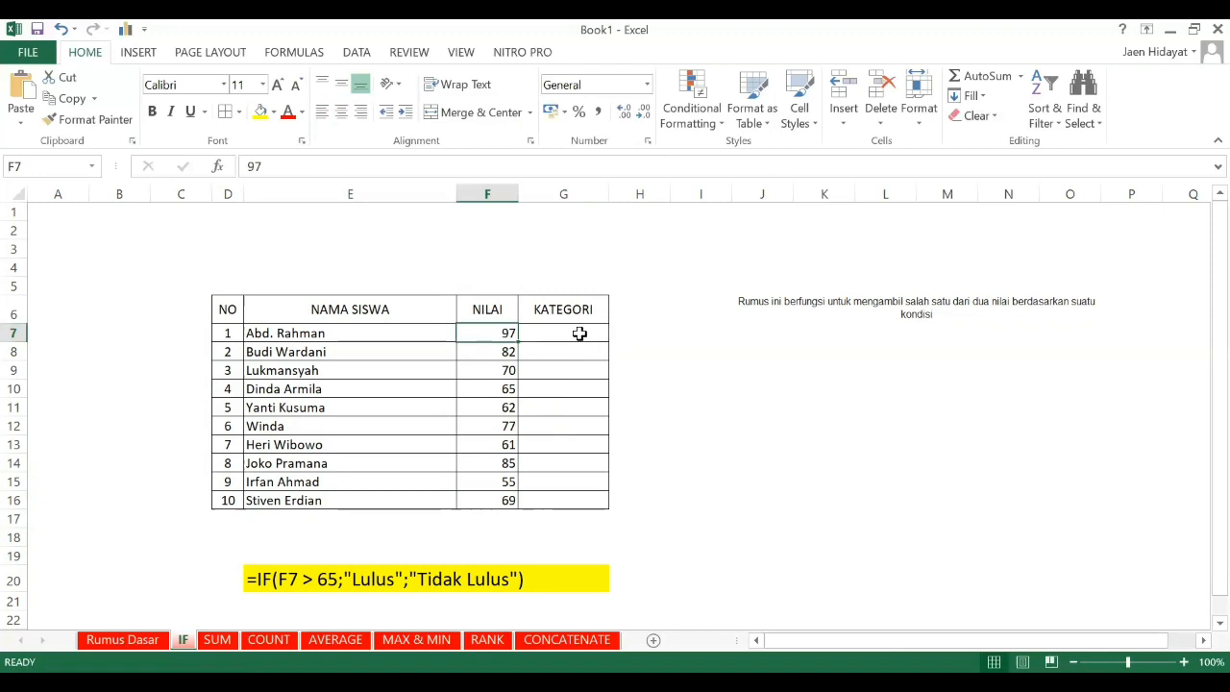
# - Enter the formula =IF(F7>65;"Lulus";"Tidak Lulus") in cell G7 of the KATEGORI column
pyautogui.click(580, 333)
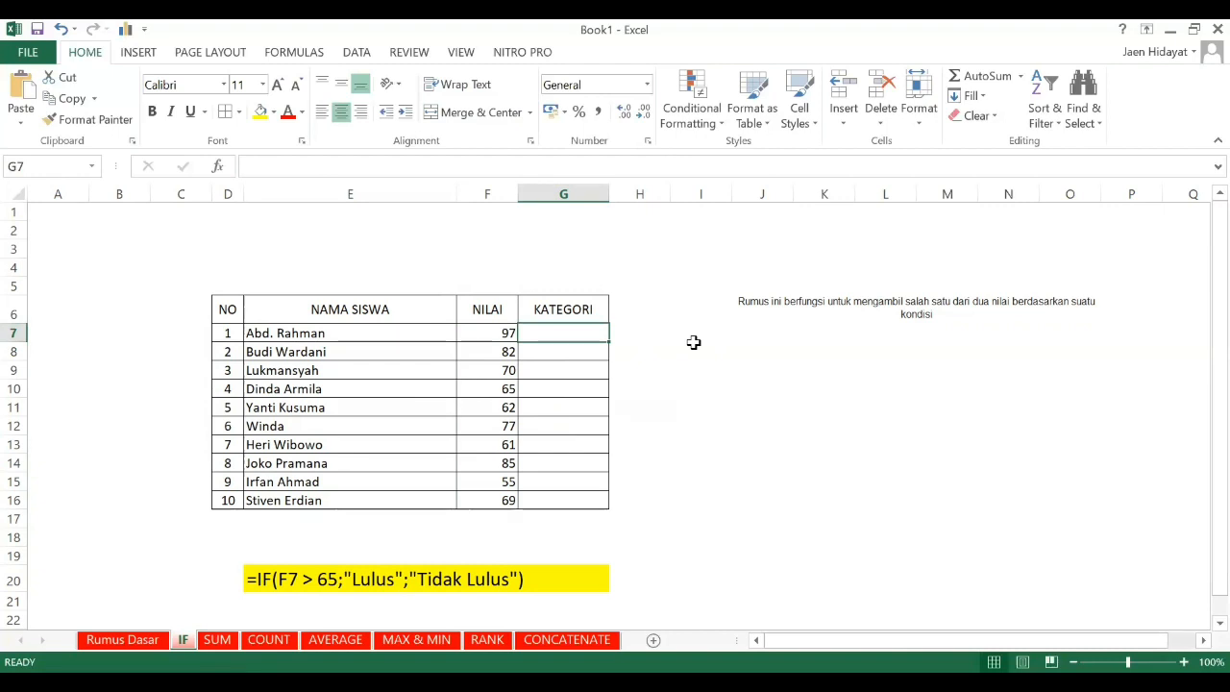
pyautogui.write('=')
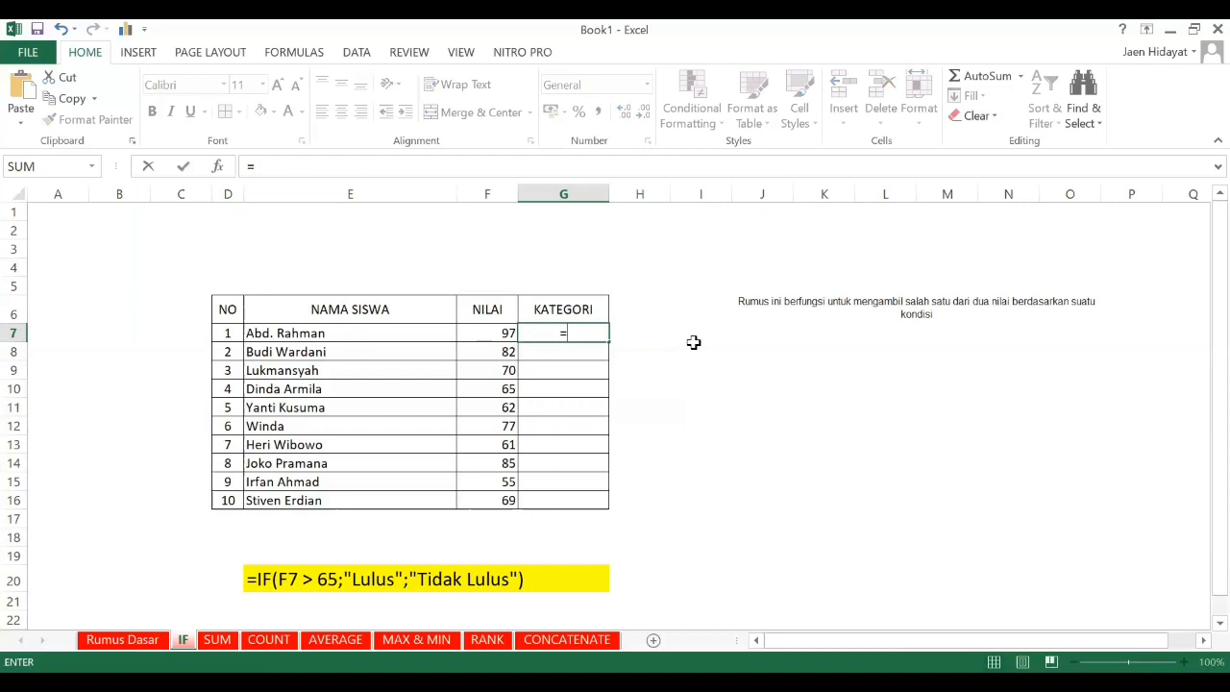
pyautogui.write('if')
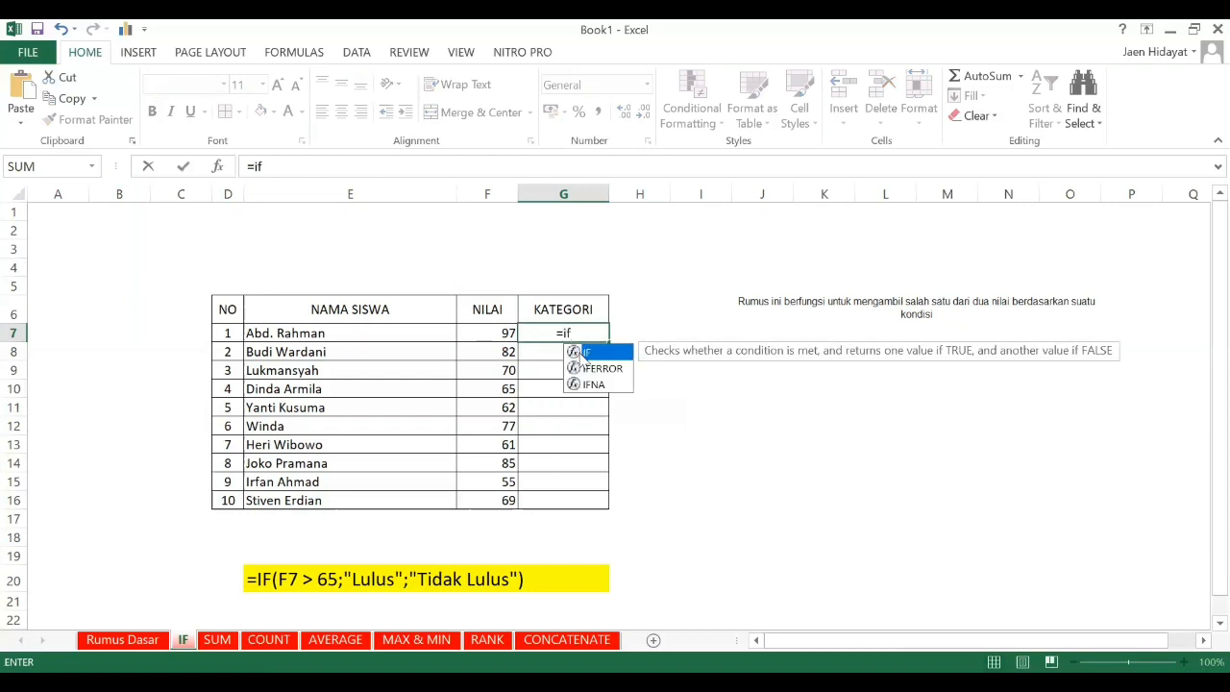
pyautogui.doubleClick(581, 352)
pyautogui.click(506, 333)
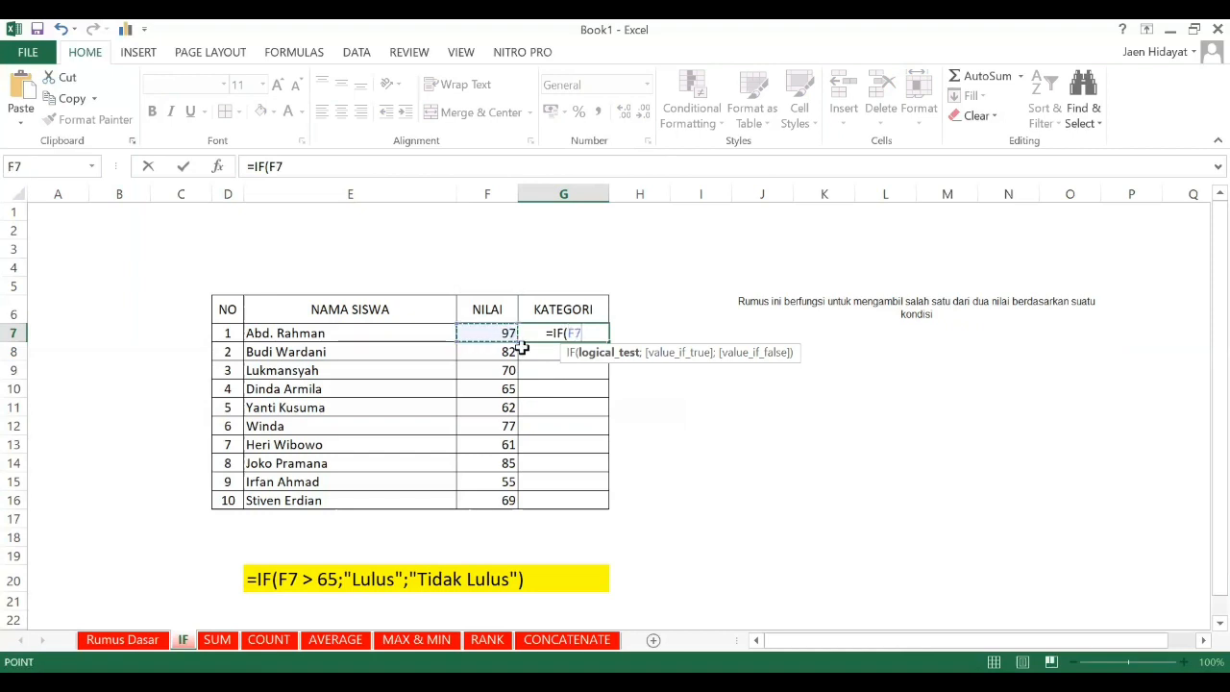
pyautogui.write('>')
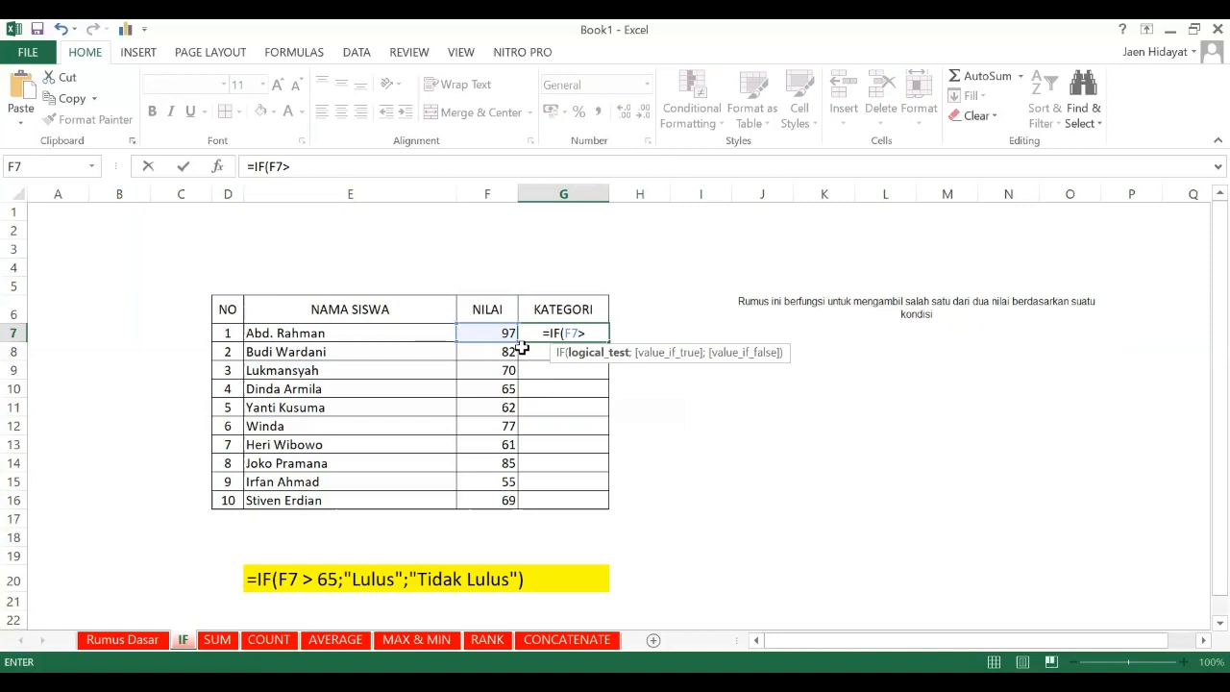
pyautogui.write('65;')
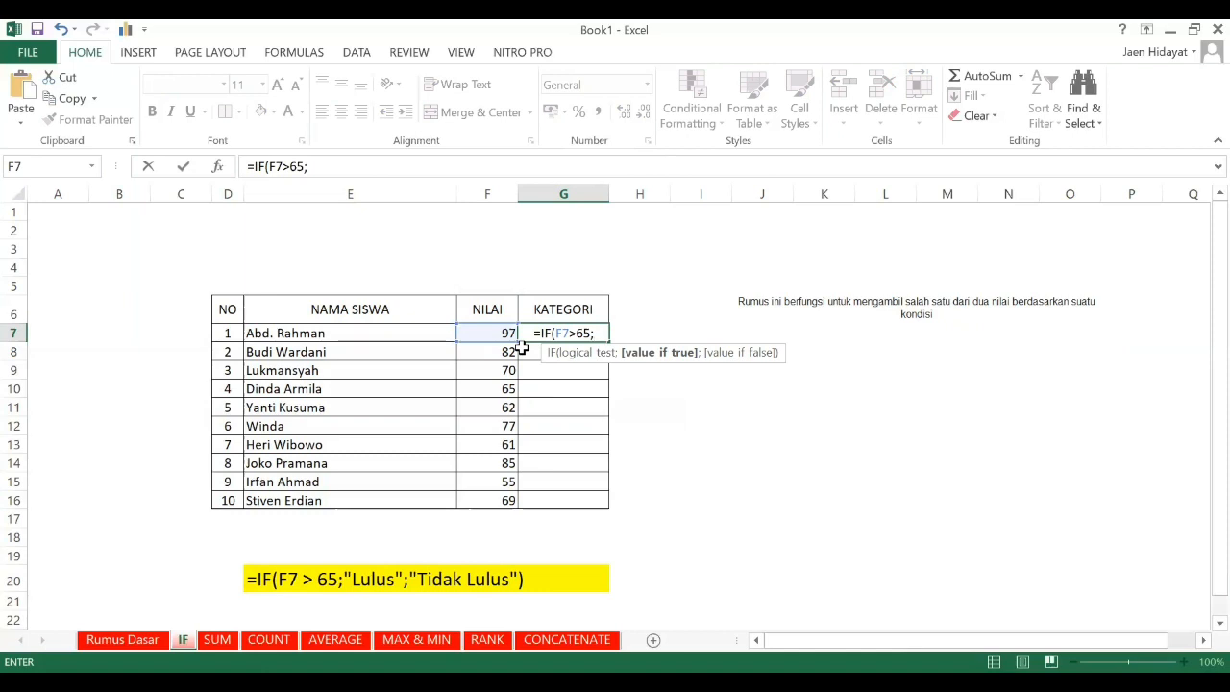
pyautogui.write('"Lulus";')
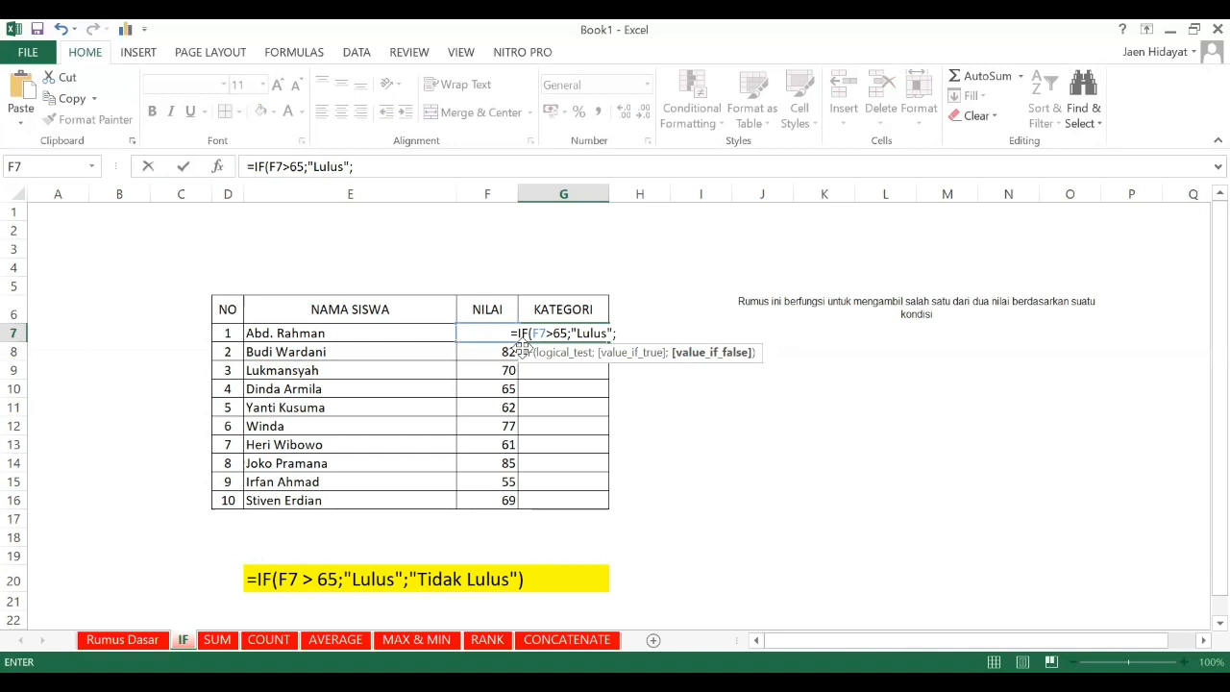
pyautogui.write('"Tidak Lulus')
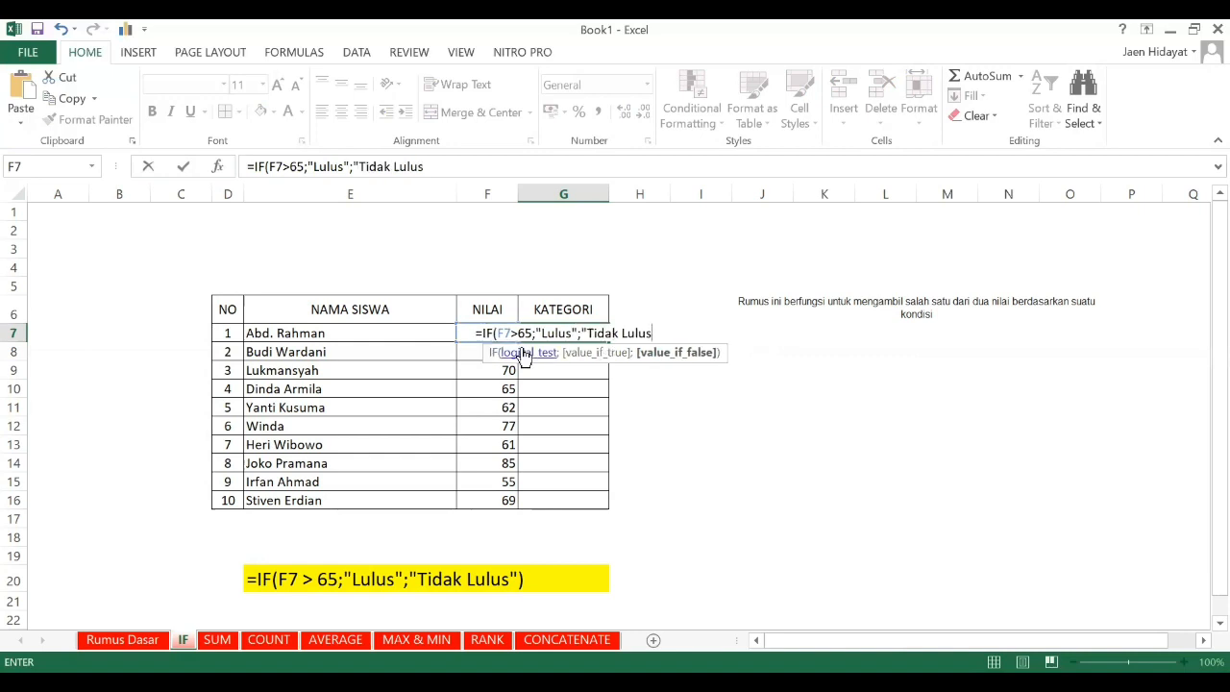
pyautogui.write('")')
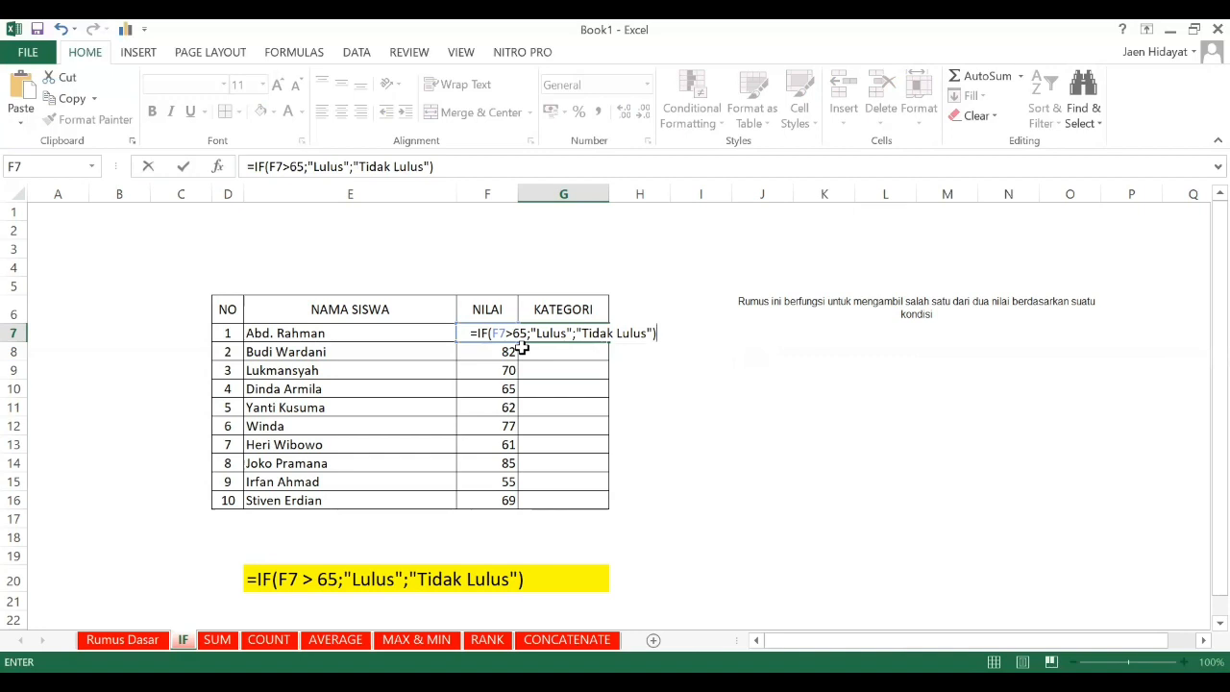
pyautogui.press('Return')
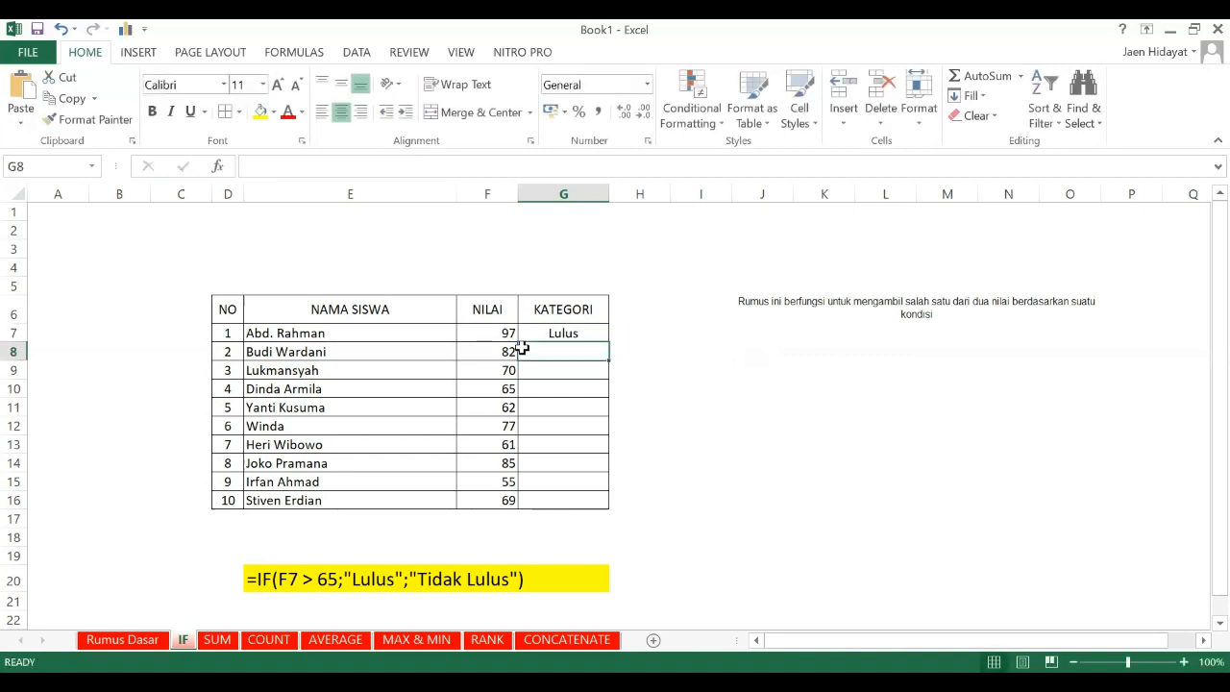
# - Copy the IF formula from G7 into the remaining KATEGORI cells G8:G16
pyautogui.press('Up')
pyautogui.hotkey('ctrl', 'c')
pyautogui.press('Down')
pyautogui.hotkey('shift', 'Down')
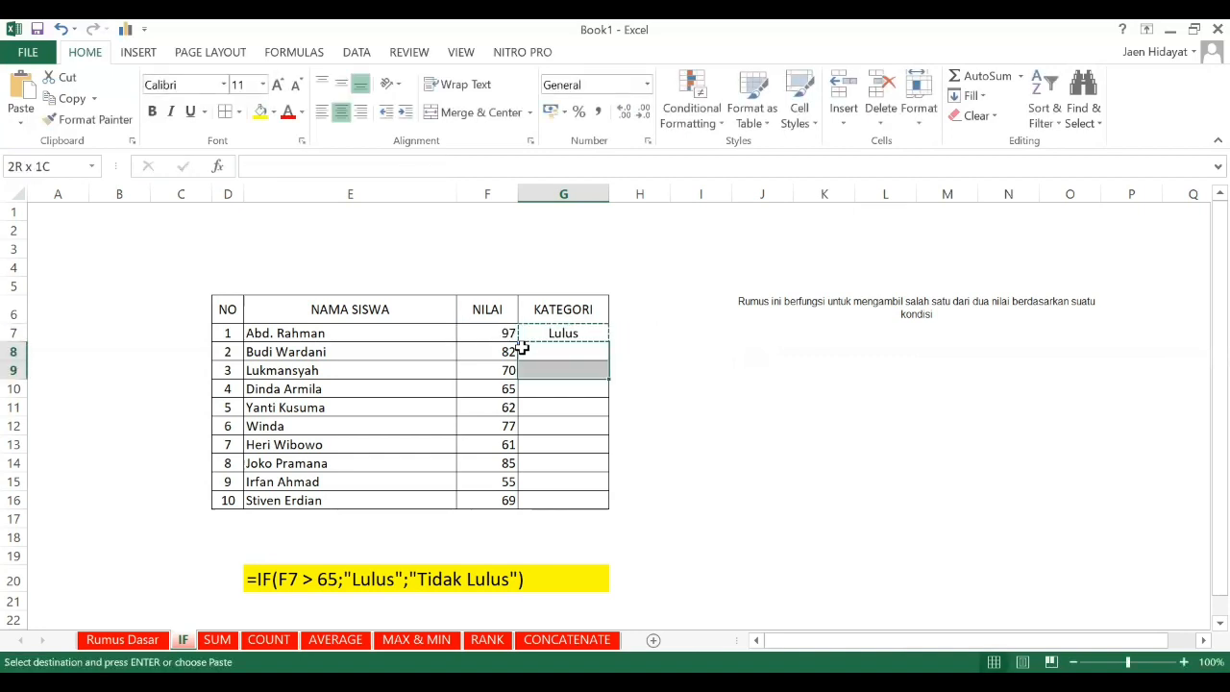
pyautogui.hotkey('shift', 'Down')
pyautogui.hotkey('shift', 'Down')
pyautogui.hotkey('shift', 'Down')
pyautogui.hotkey('shift', 'Down')
pyautogui.hotkey('shift', 'Down')
pyautogui.hotkey('shift', 'Down')
pyautogui.hotkey('shift', 'Down')
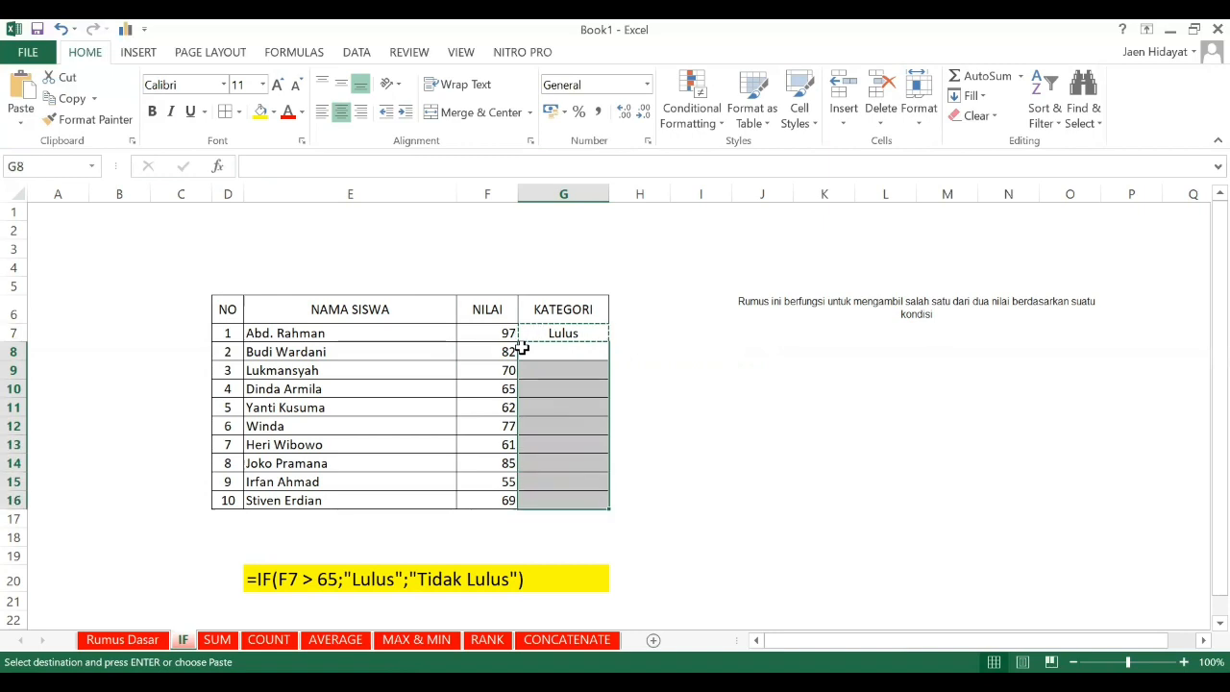
pyautogui.press('Return')
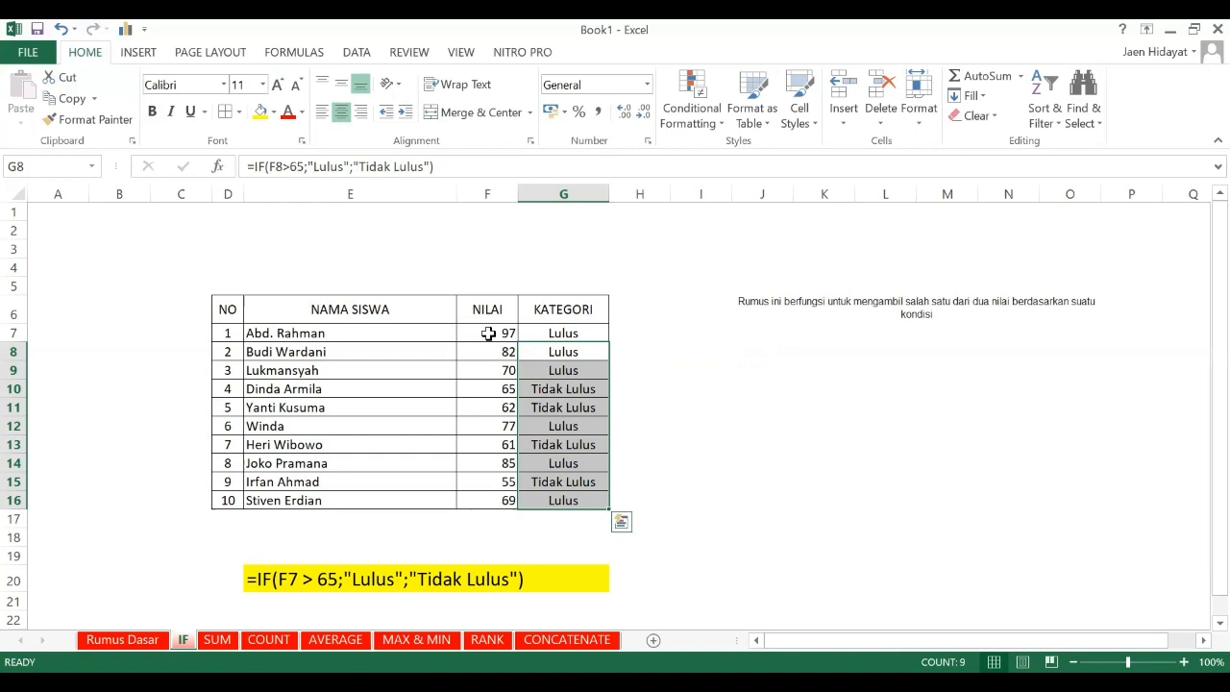
# - Compare the NILAI scores with their KATEGORI formulas in rows 7, 10, 11, 13 and 15
pyautogui.click(463, 332)
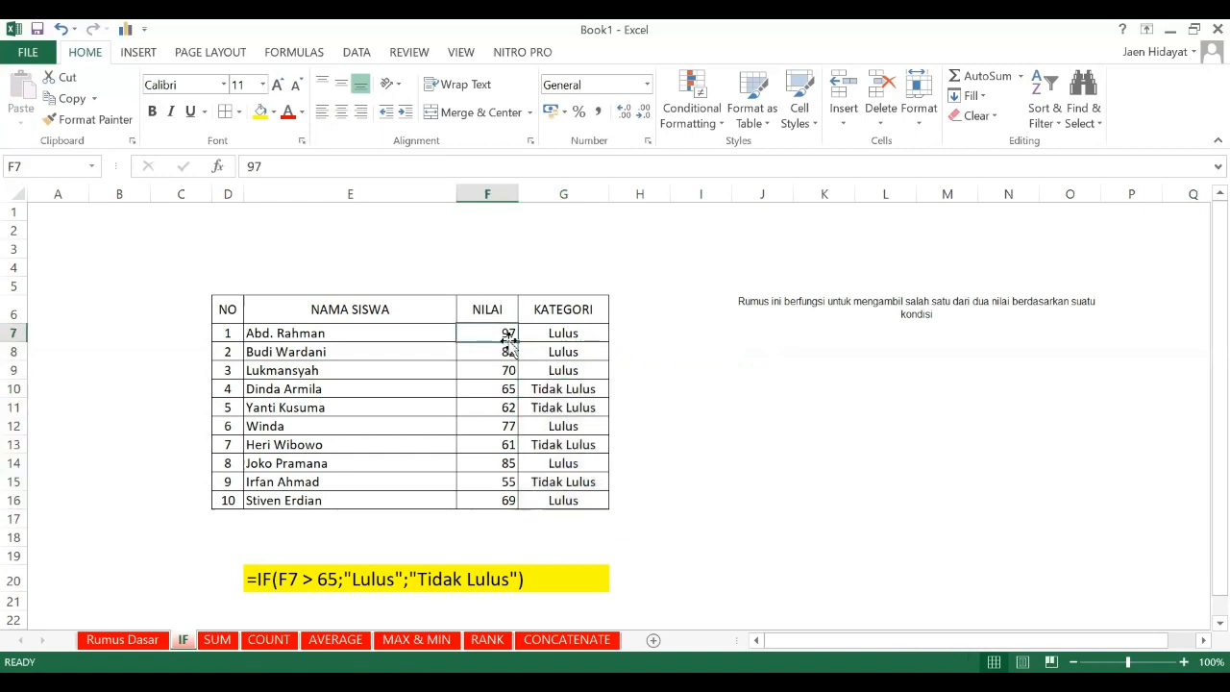
pyautogui.click(544, 334)
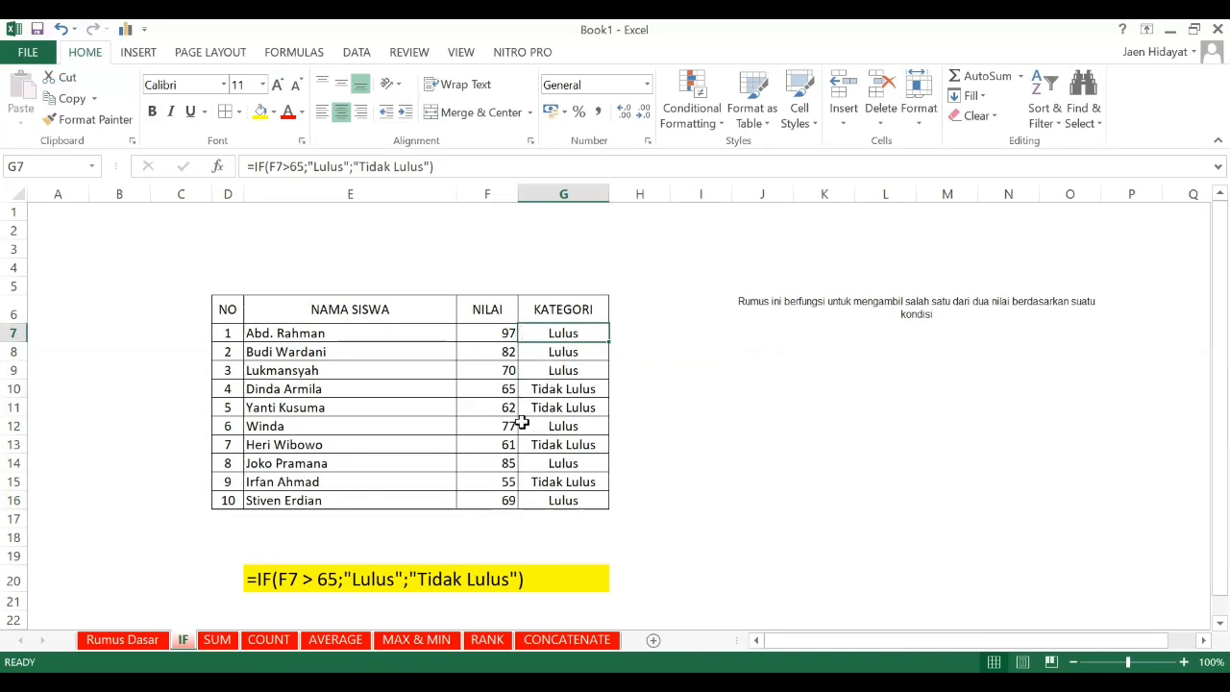
pyautogui.click(514, 391)
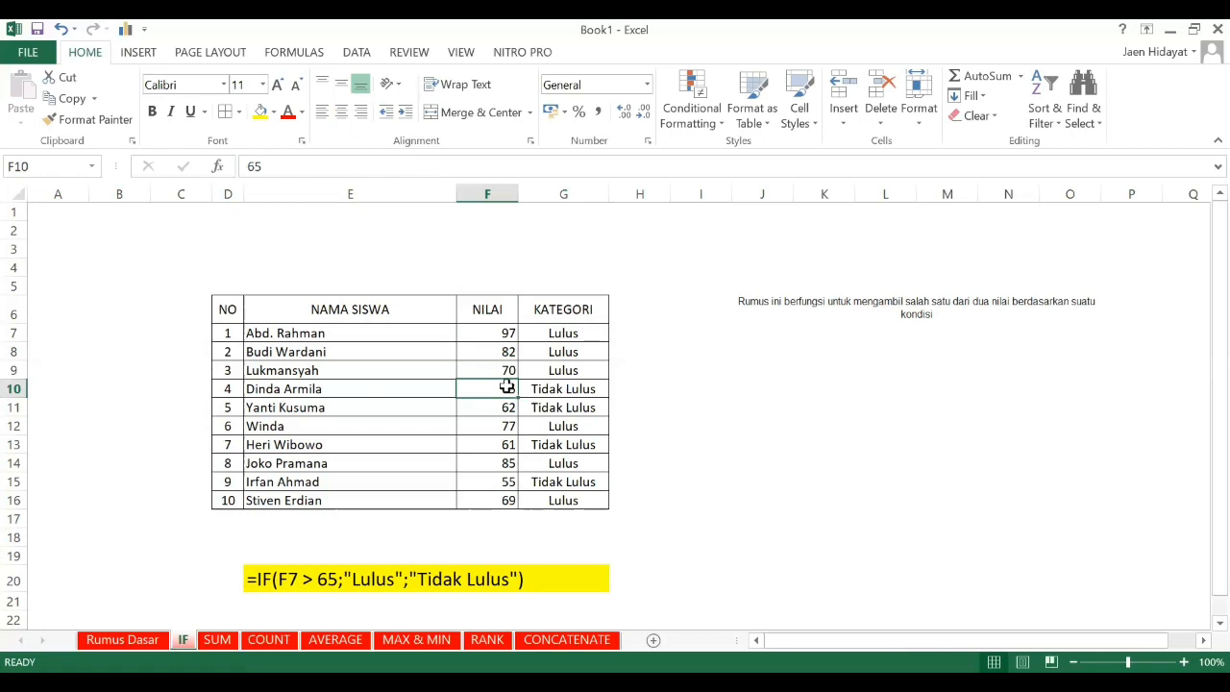
pyautogui.moveTo(534, 390); pyautogui.dragTo(478, 393)
pyautogui.click(478, 393)
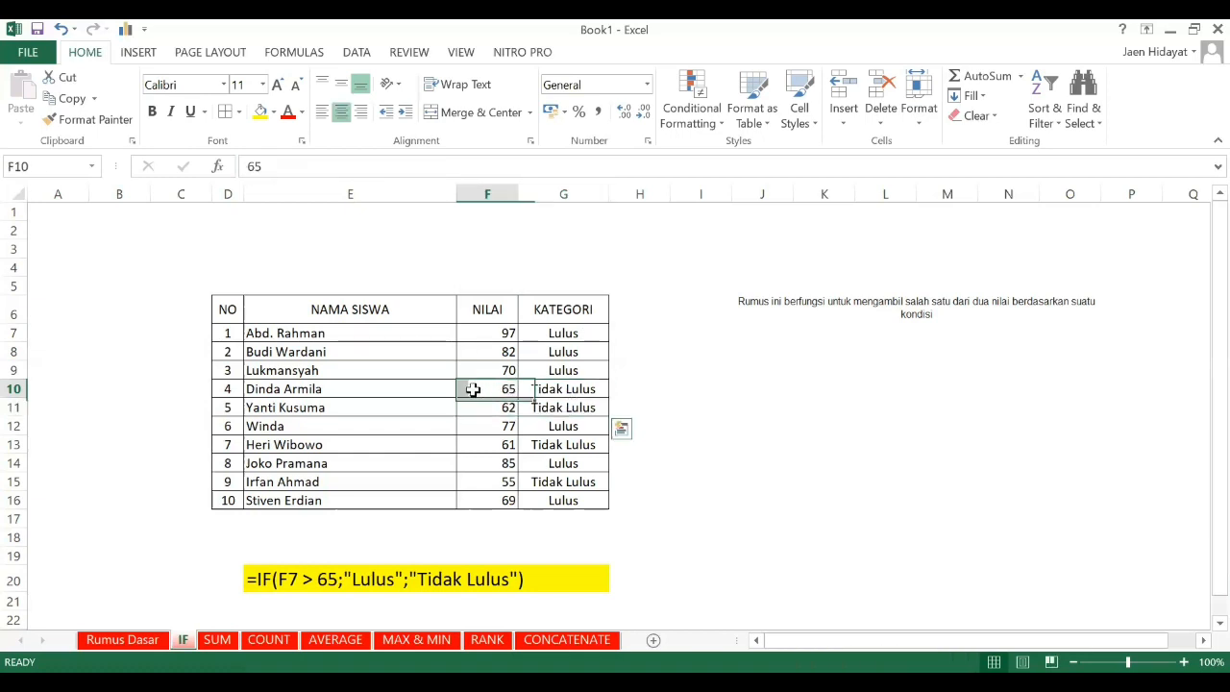
pyautogui.press('Tab')
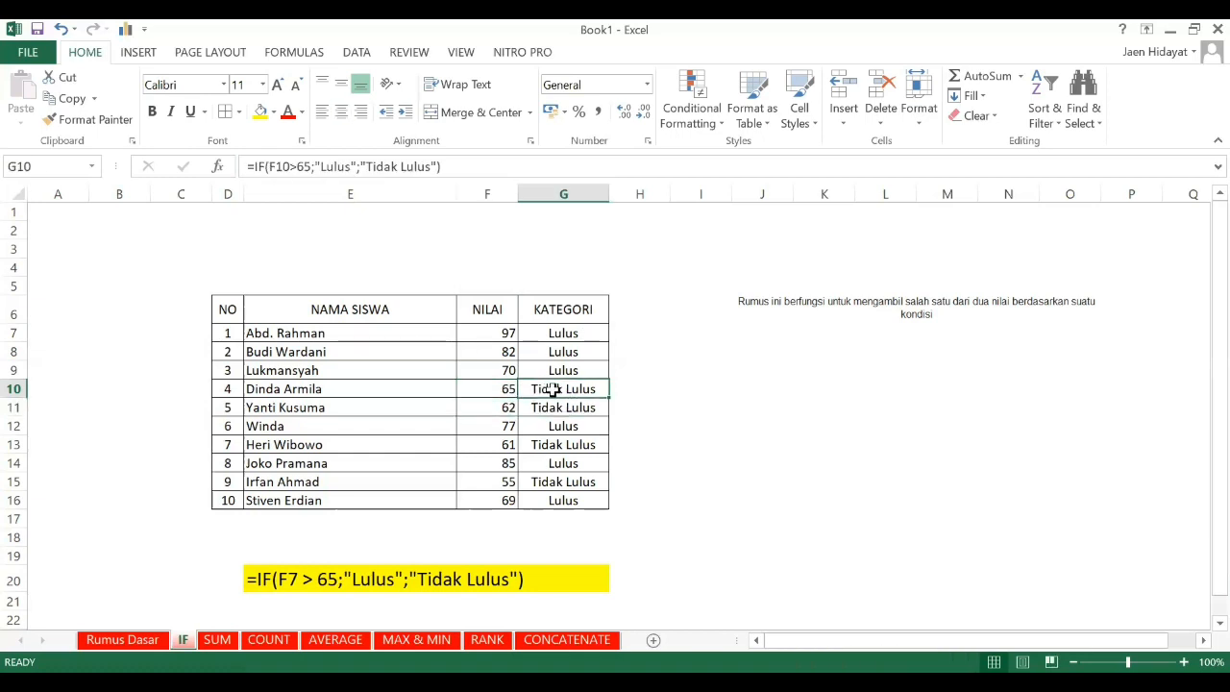
pyautogui.press('Return')
pyautogui.press('Tab')
pyautogui.click(494, 444)
pyautogui.press('Tab')
pyautogui.click(483, 485)
pyautogui.press('Tab')
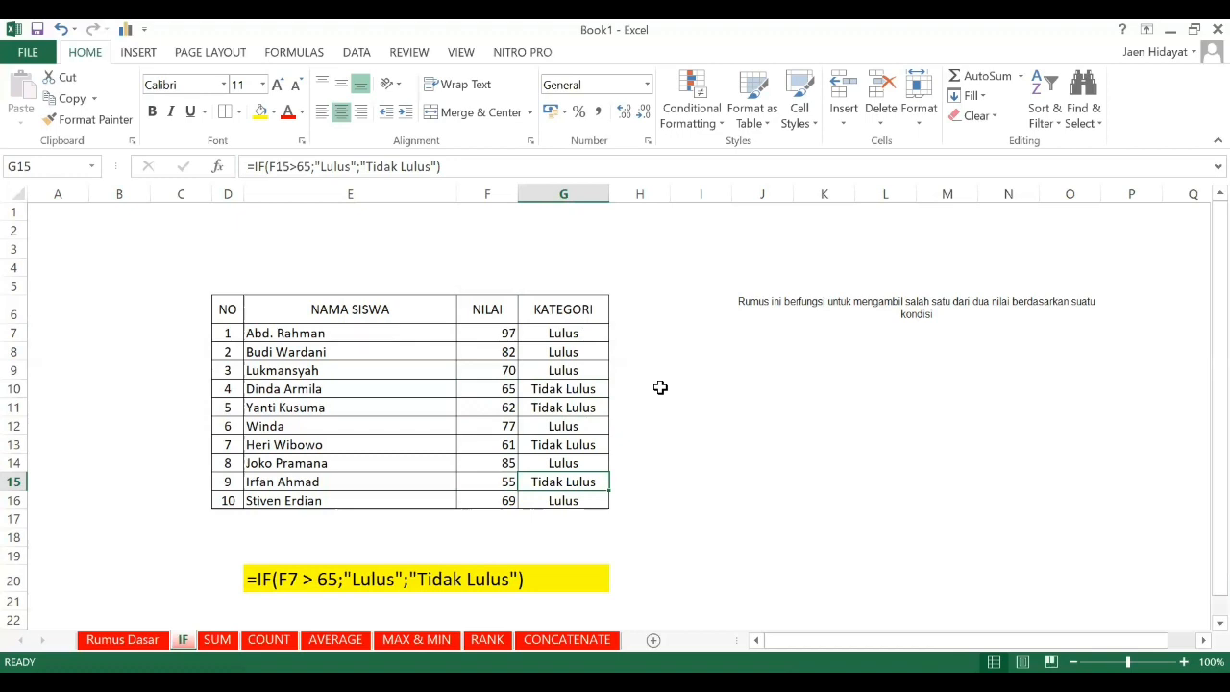
# - Review the KATEGORI results in G7:G16 against the sample IF formula in E20
pyautogui.moveTo(571, 331); pyautogui.dragTo(563, 366)
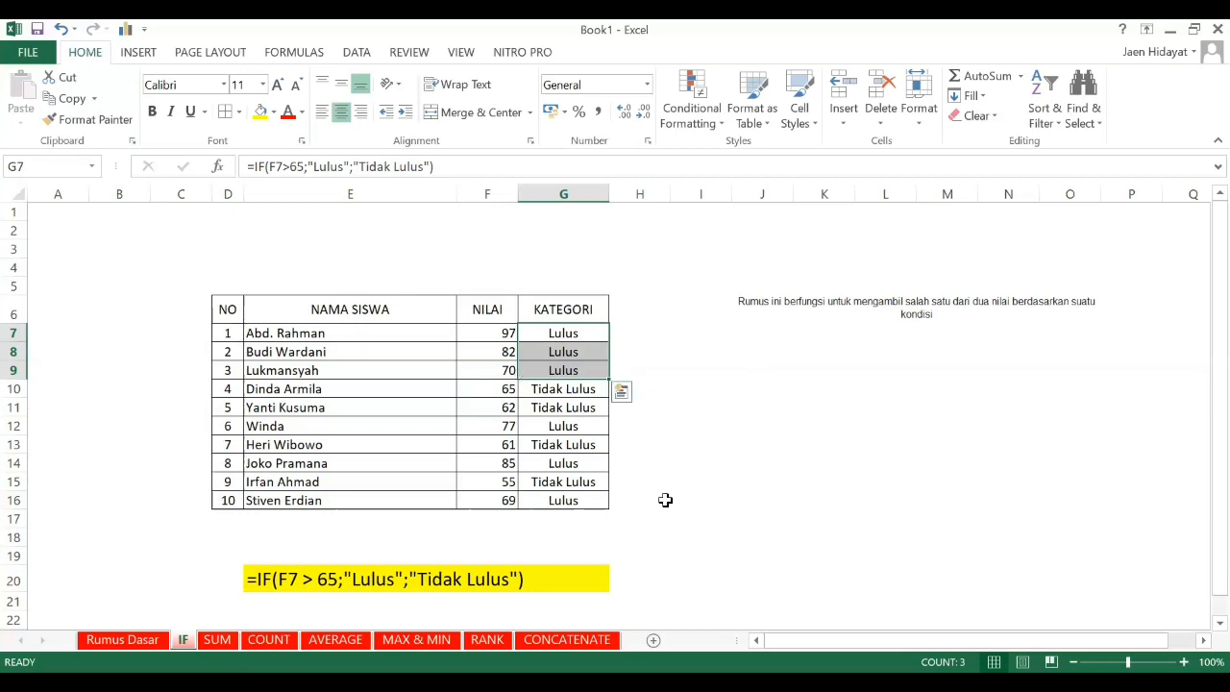
pyautogui.click(586, 481)
pyautogui.moveTo(563, 332); pyautogui.dragTo(551, 496)
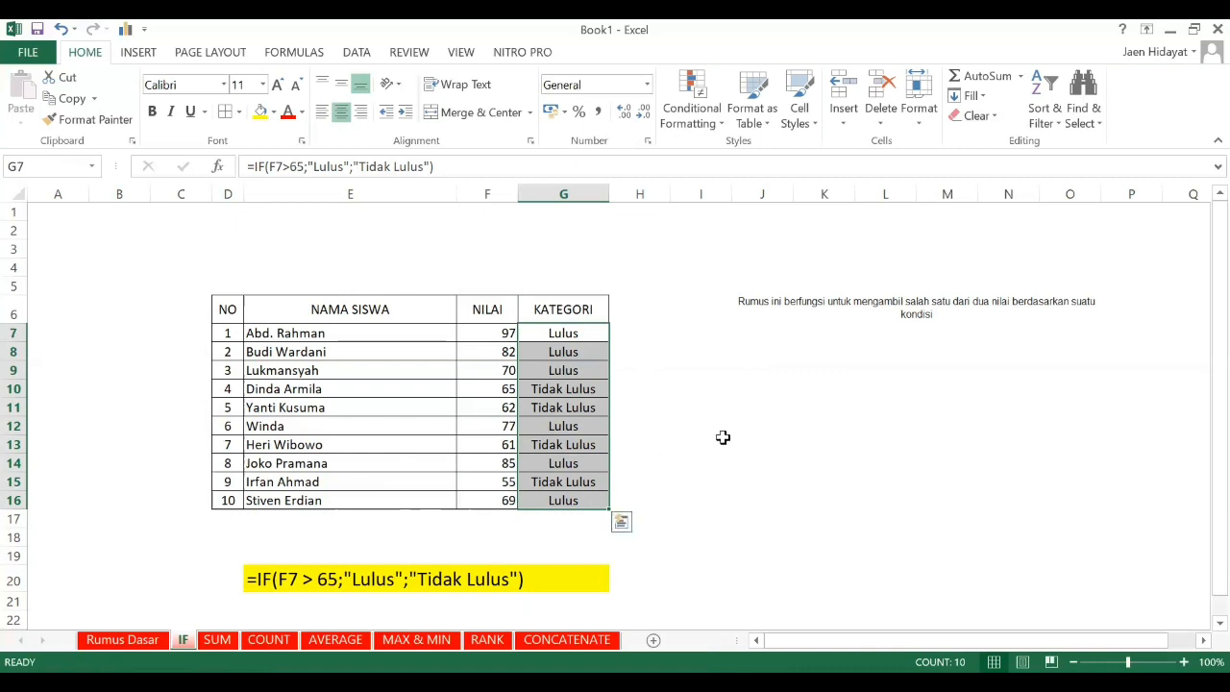
pyautogui.click(250, 593)
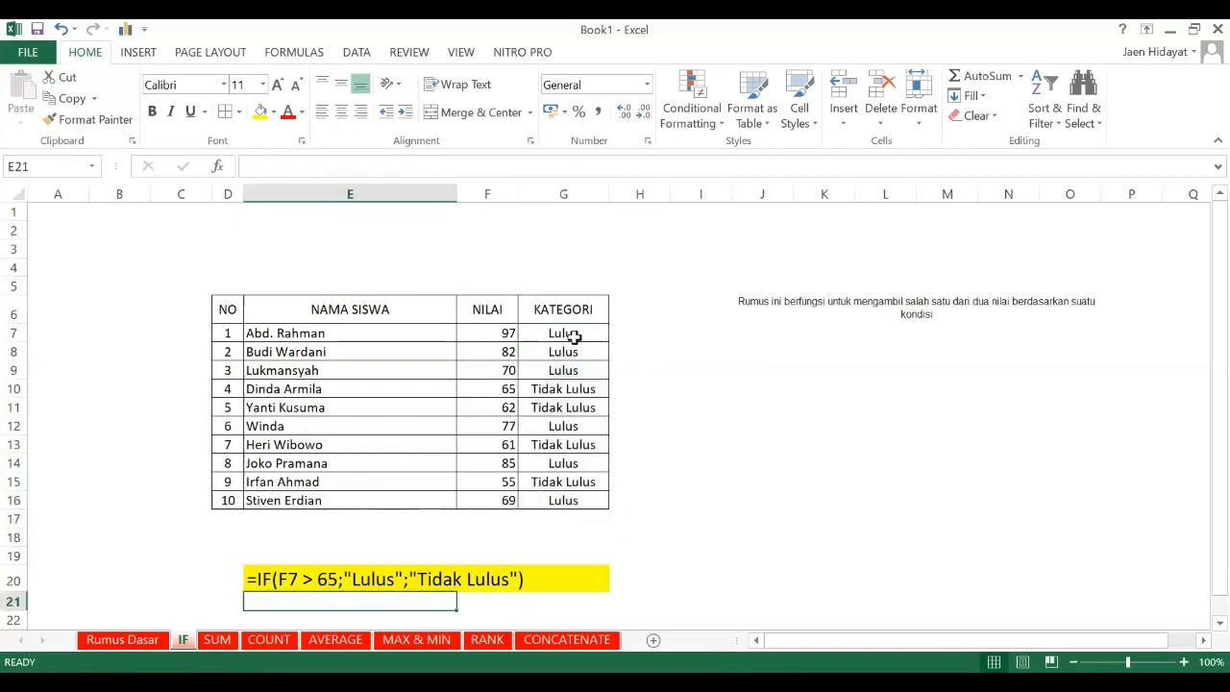
pyautogui.click(497, 332)
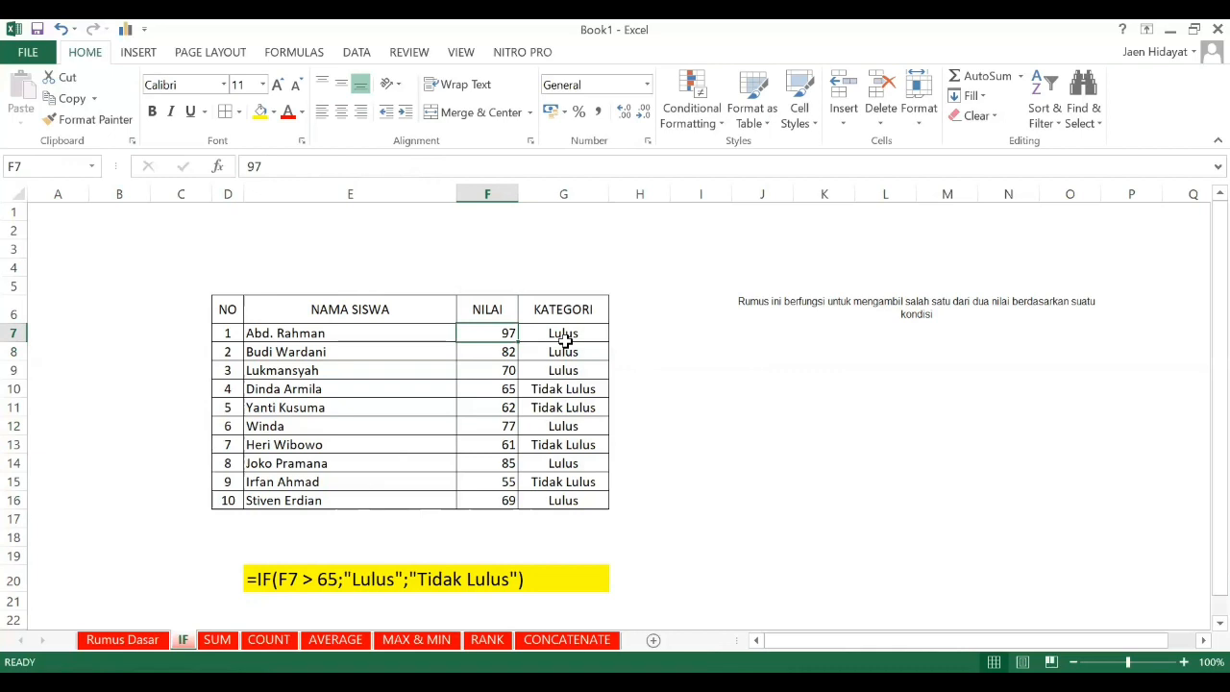
pyautogui.click(549, 389)
pyautogui.click(245, 574)
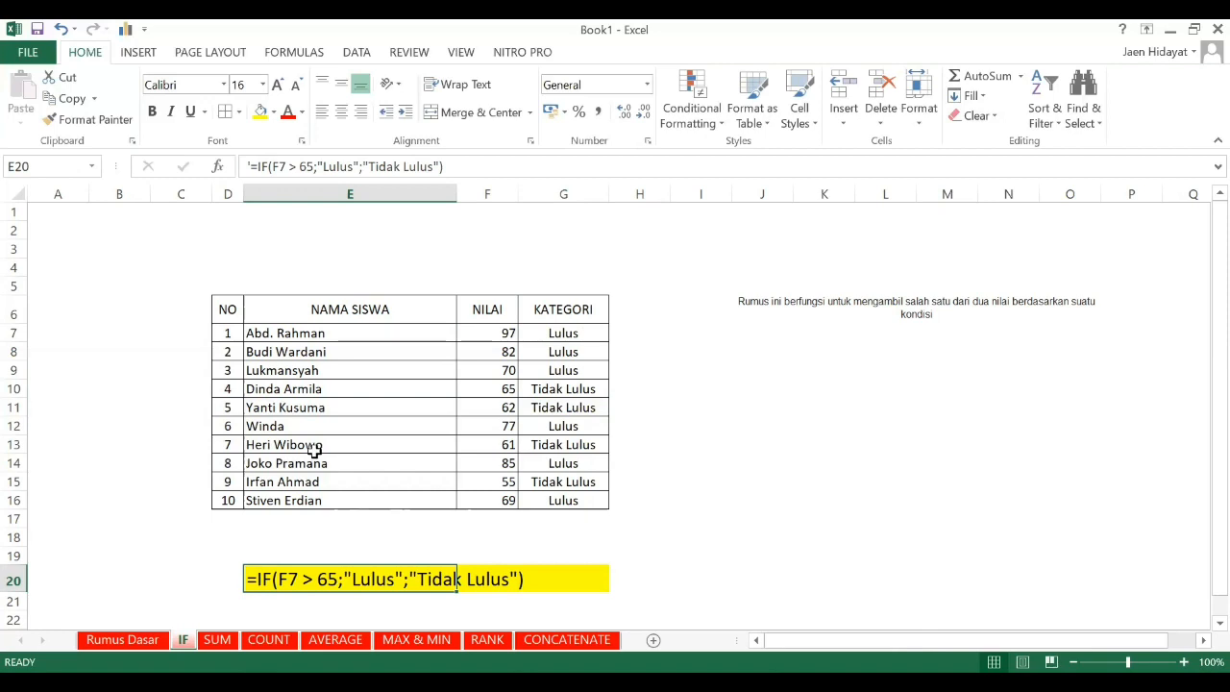
# - Open the SUM sheet and look over the scores and categories in the student table
pyautogui.click(217, 639)
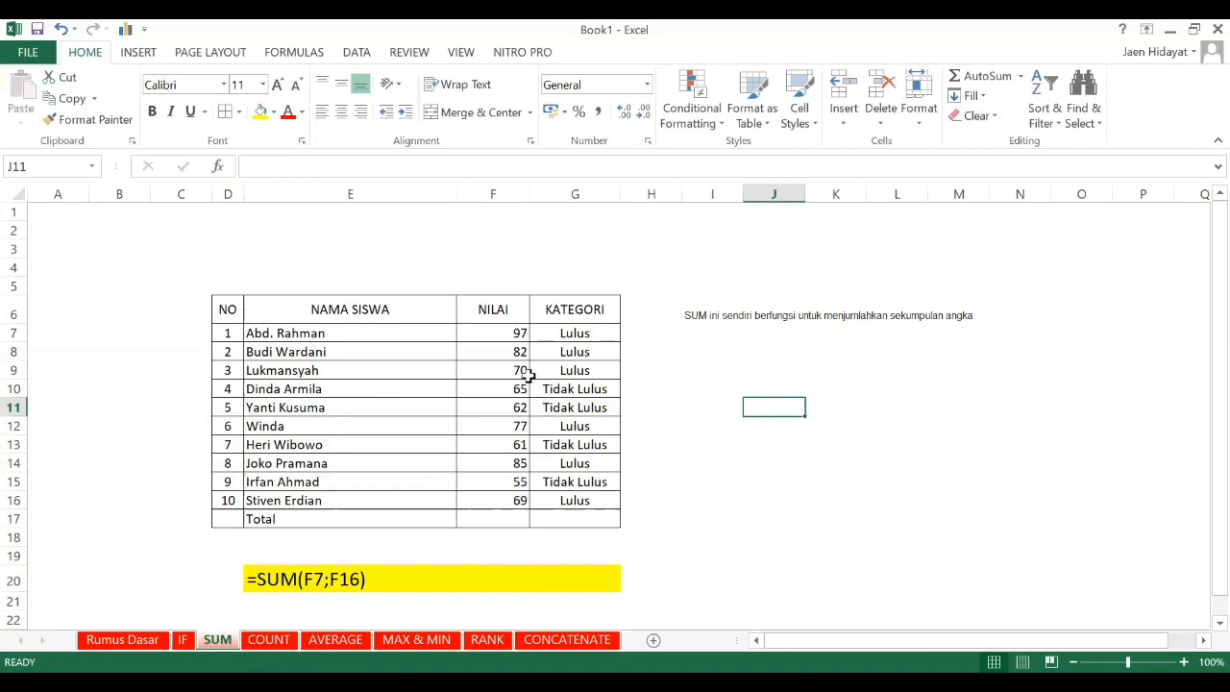
pyautogui.moveTo(515, 336); pyautogui.dragTo(576, 504)
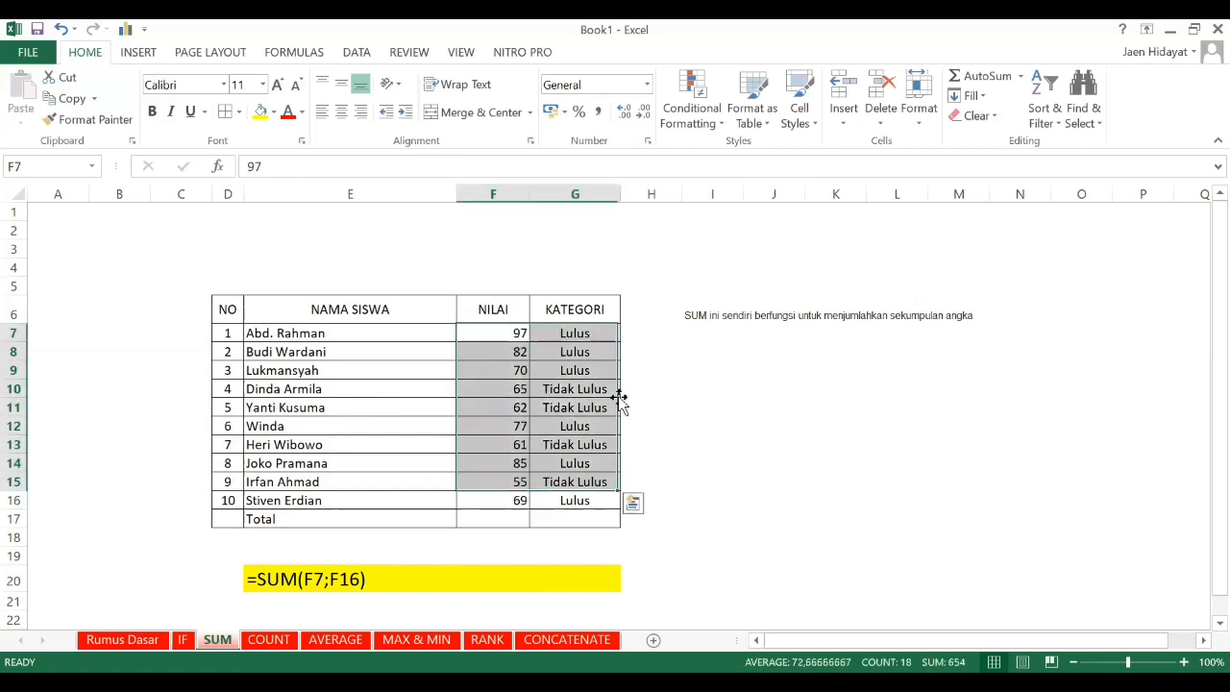
pyautogui.click(812, 409)
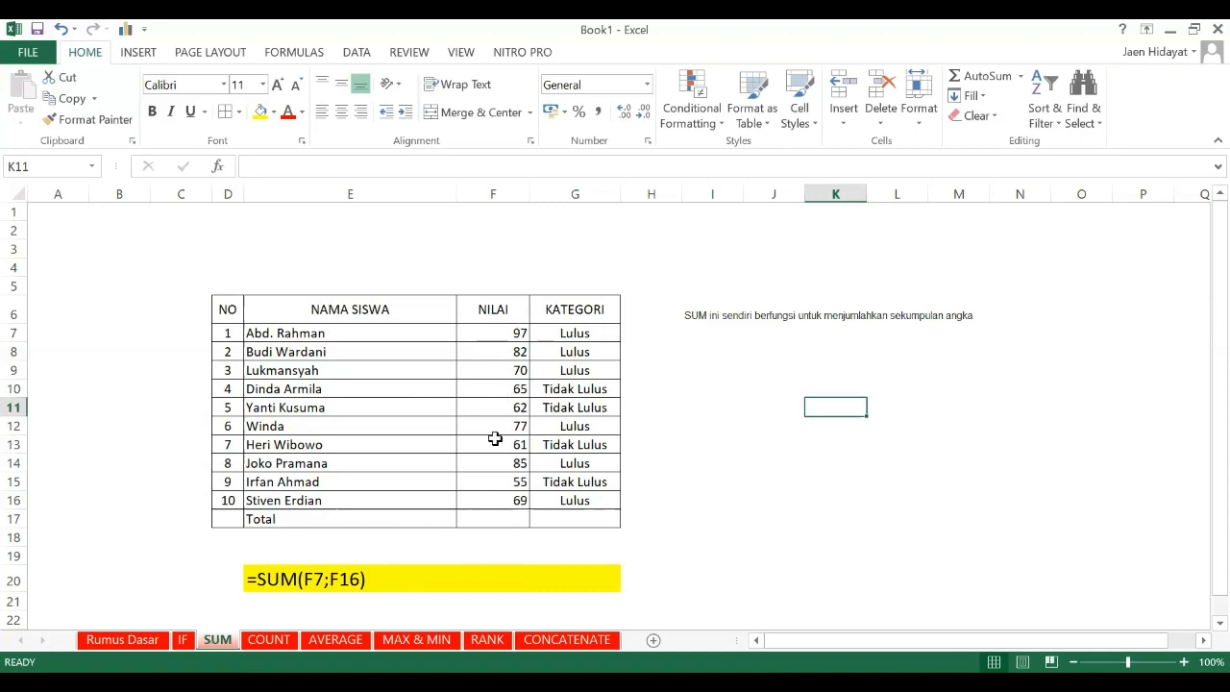
# - Total the NILAI scores by entering the formula =SUM(F7:F16) in cell F17 of the Total row
pyautogui.click(509, 534)
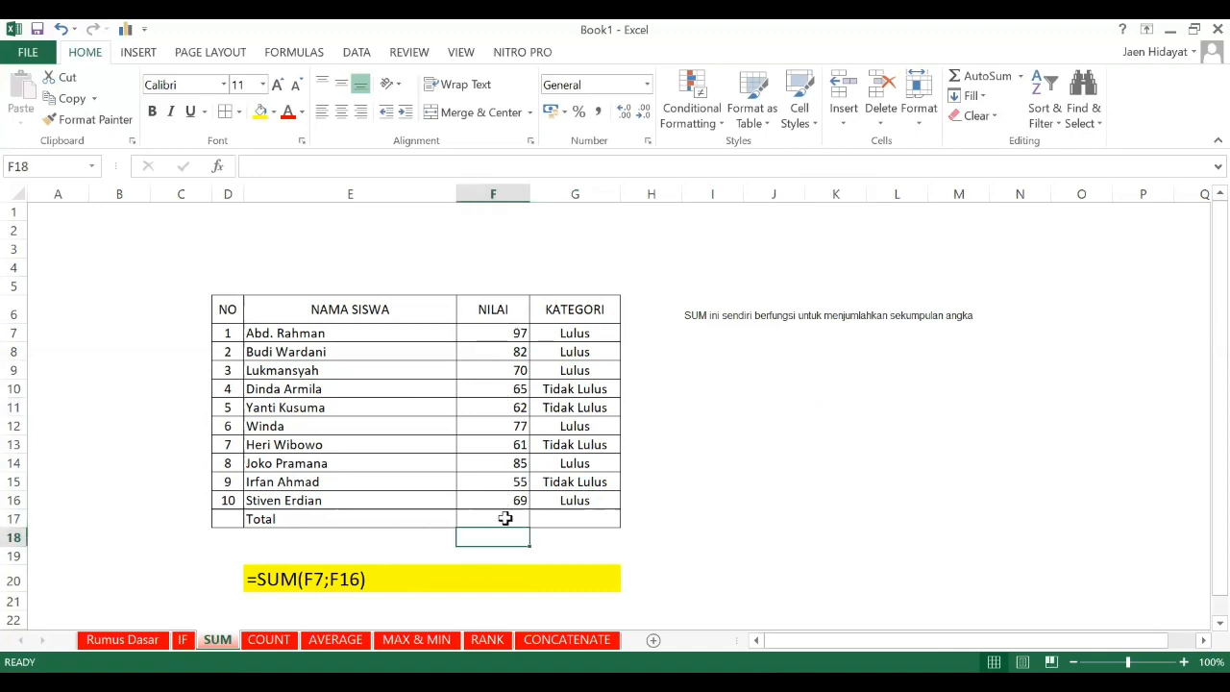
pyautogui.click(506, 518)
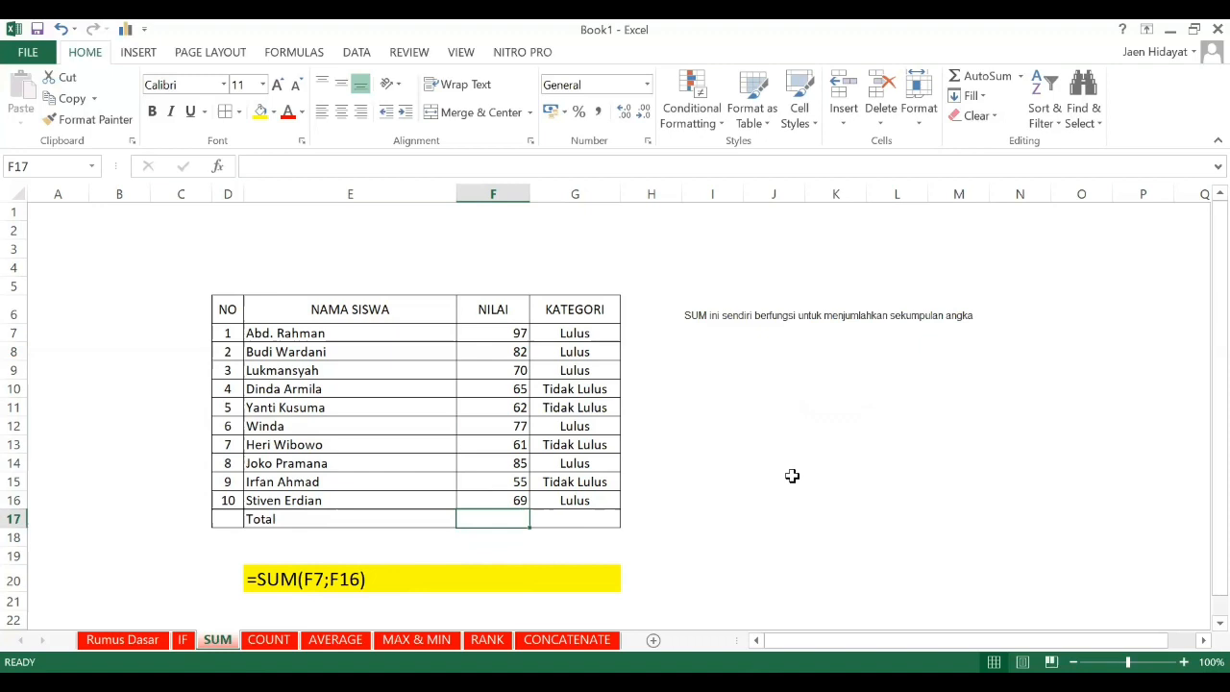
pyautogui.write('=')
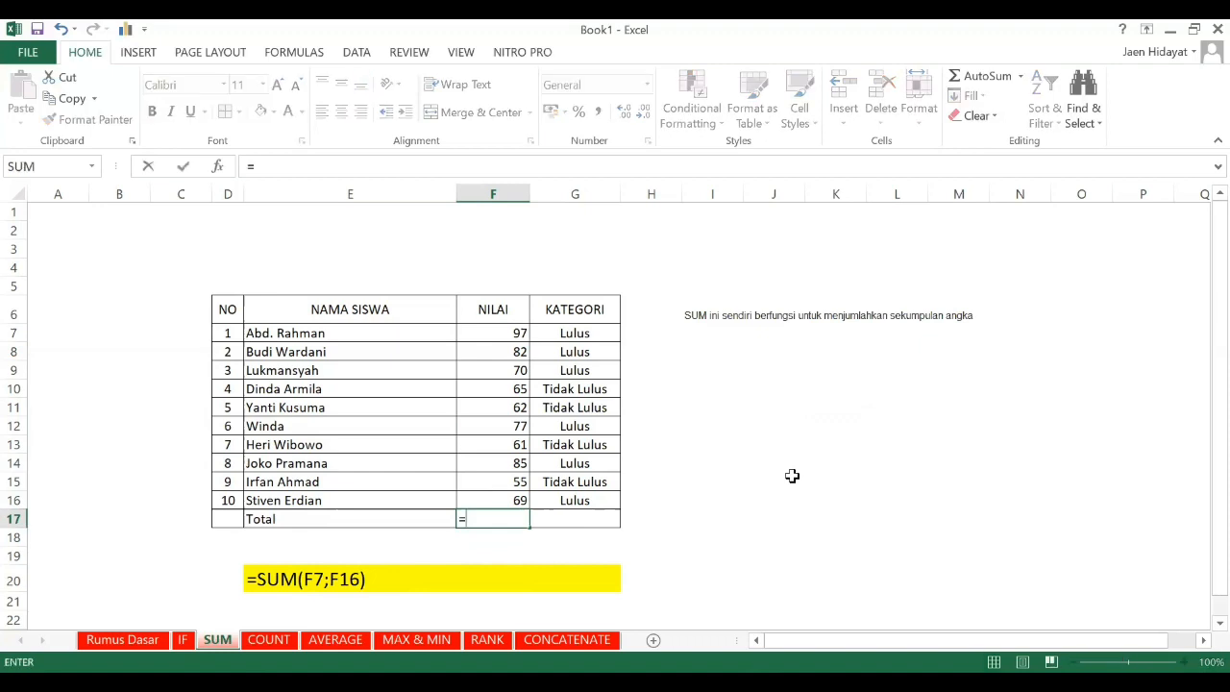
pyautogui.write('sum')
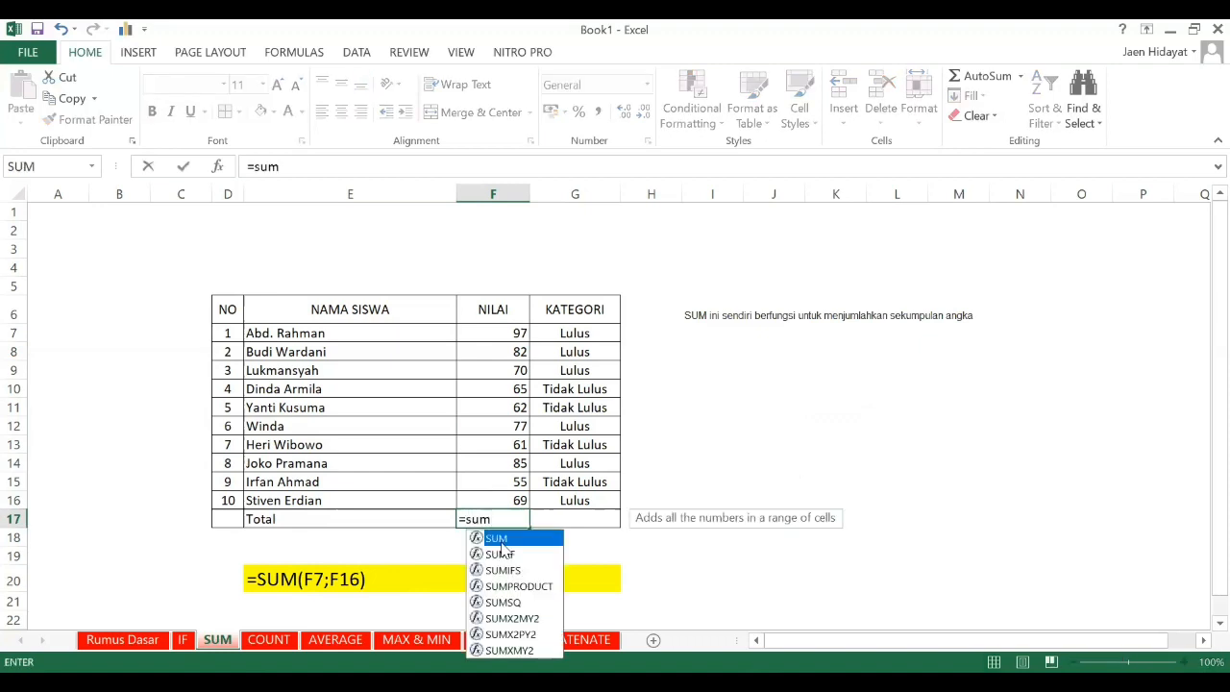
pyautogui.press('Tab')
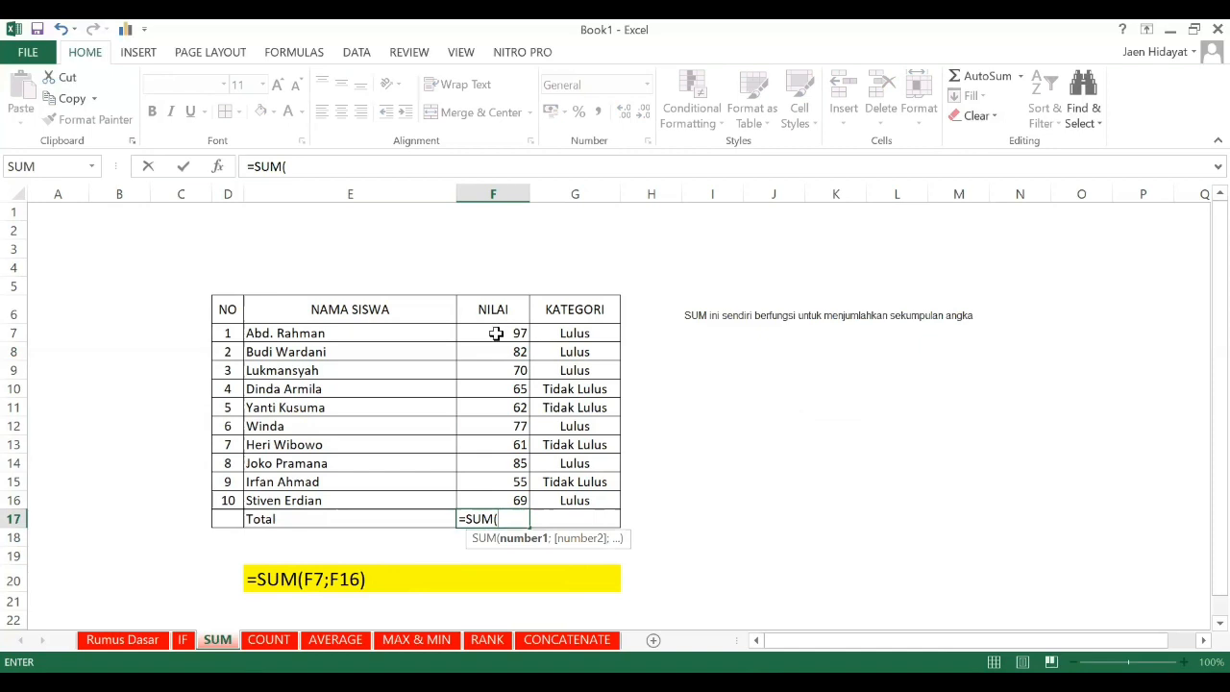
pyautogui.click(496, 334)
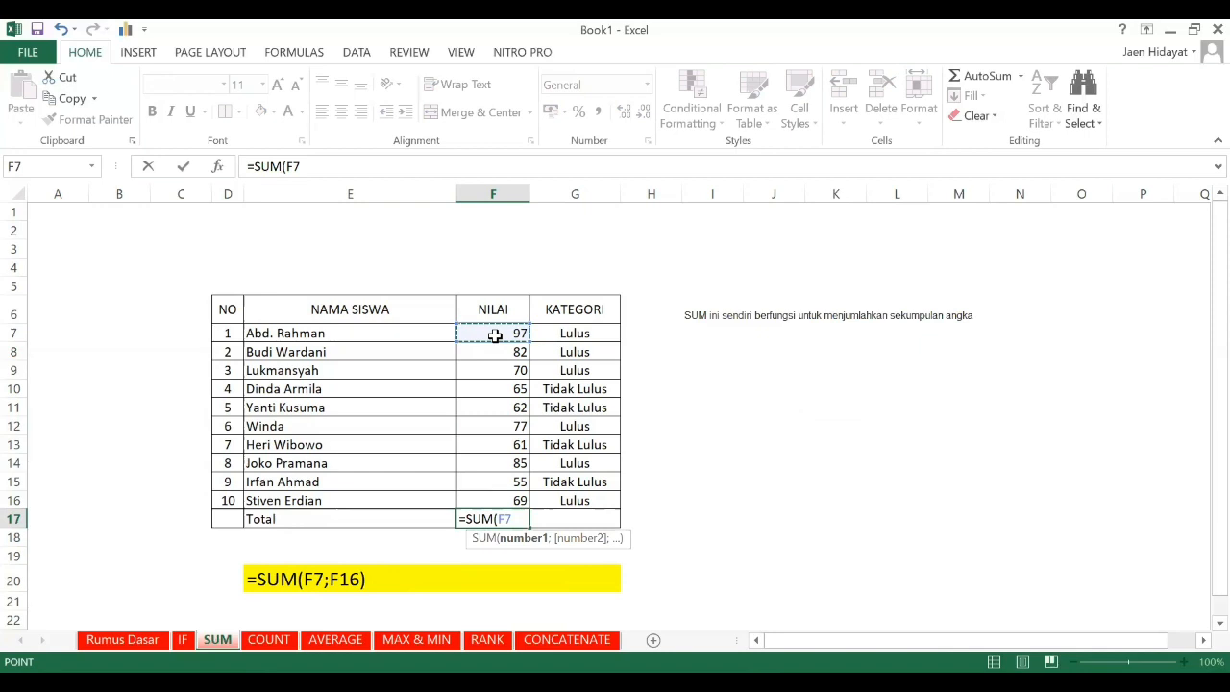
pyautogui.moveTo(495, 334); pyautogui.dragTo(480, 498)
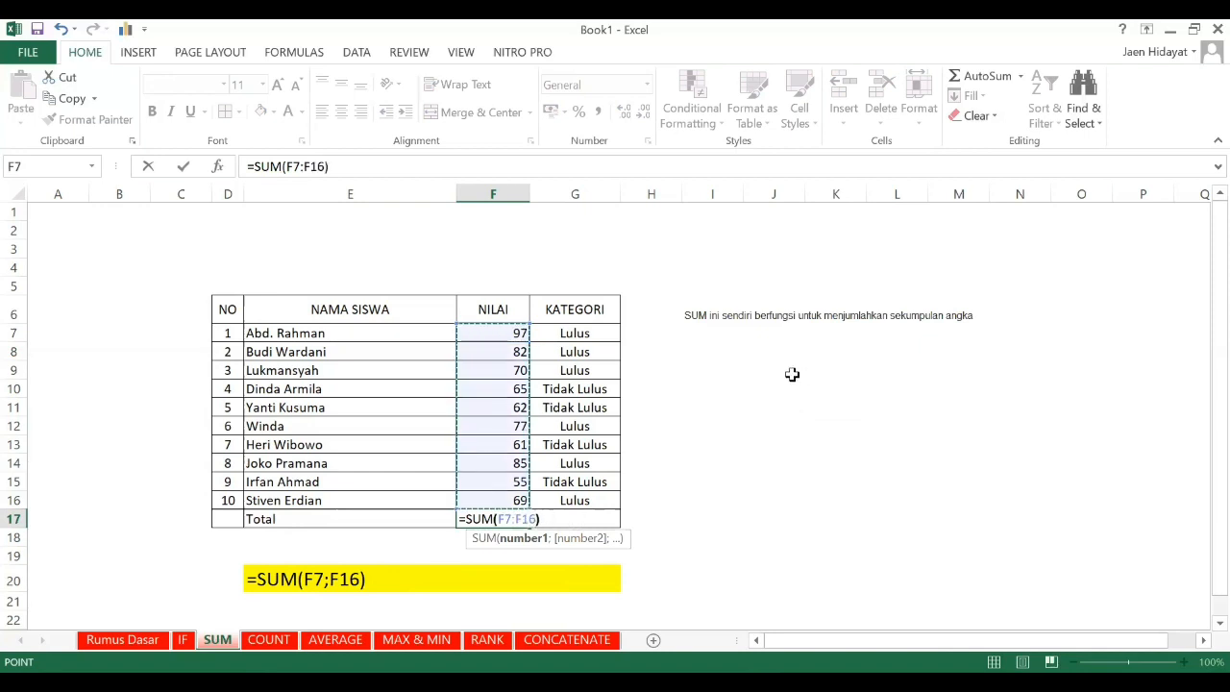
pyautogui.press('Return')
pyautogui.press('Up')
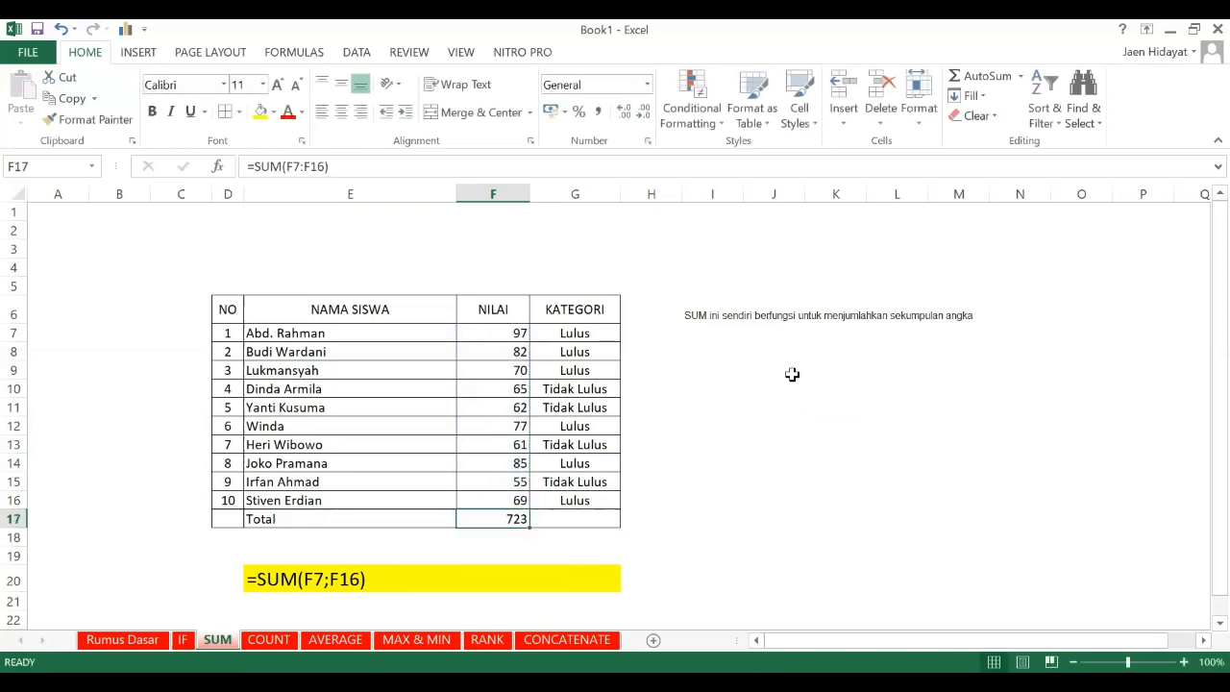
# - Review the scores in F7:F16 against the SUM formula in the Total cell F17
pyautogui.moveTo(492, 336); pyautogui.dragTo(496, 500)
pyautogui.click(502, 519)
pyautogui.moveTo(519, 336); pyautogui.dragTo(511, 523)
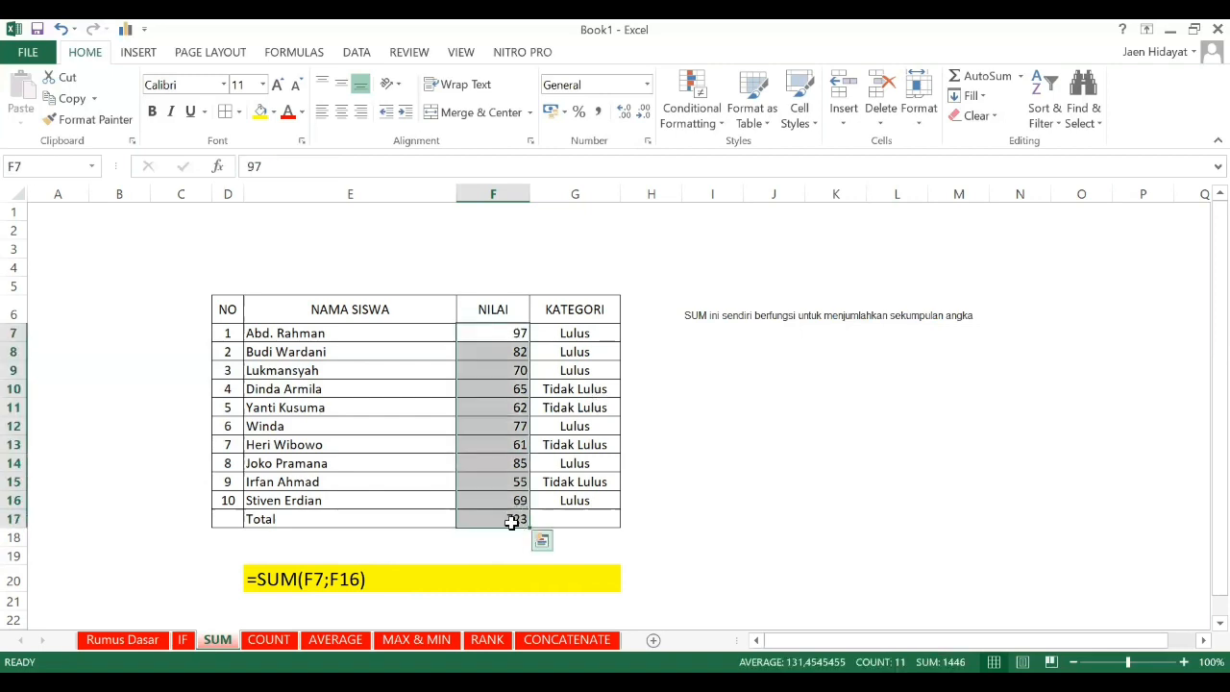
pyautogui.click(512, 521)
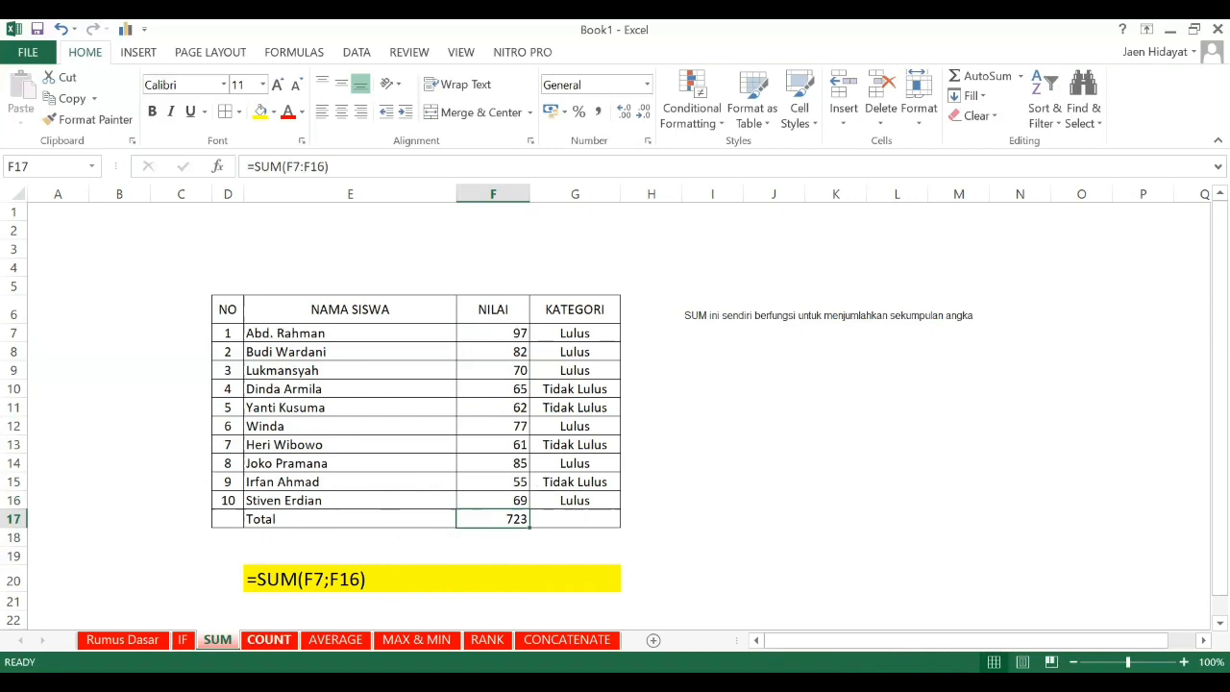
# - Open the COUNT sheet and examine the filled and empty NILAI cells in F7:F16
pyautogui.click(269, 639)
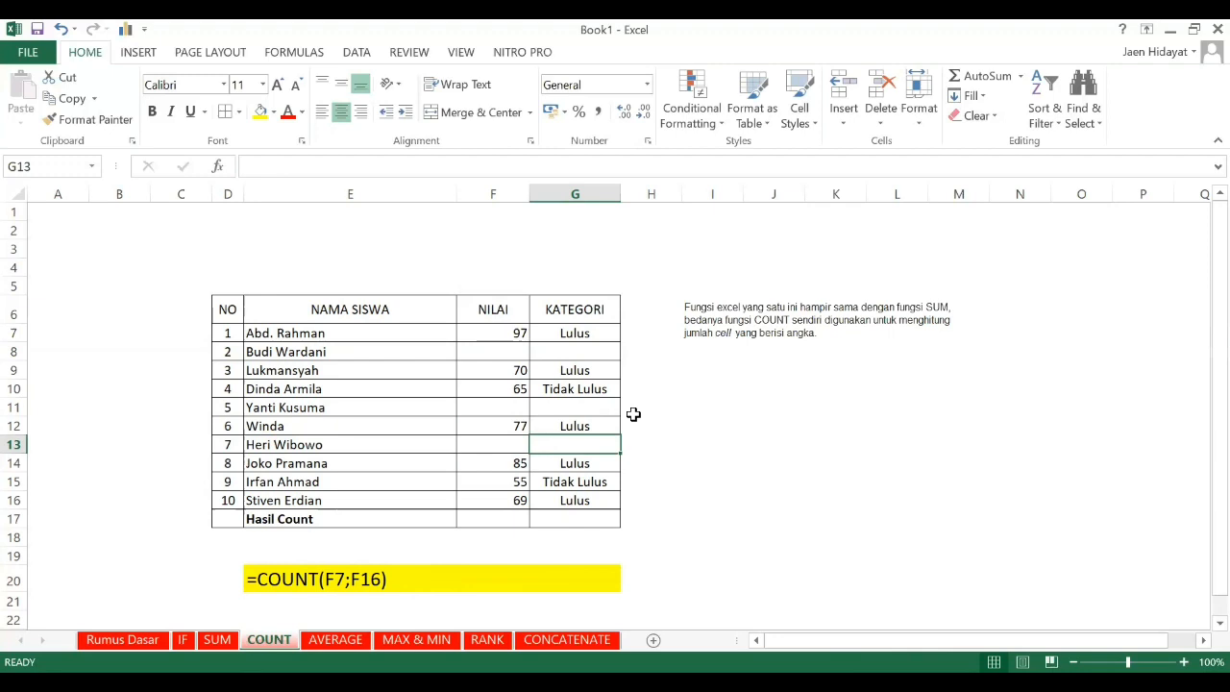
pyautogui.moveTo(492, 337); pyautogui.dragTo(489, 497)
pyautogui.moveTo(516, 330); pyautogui.dragTo(504, 500)
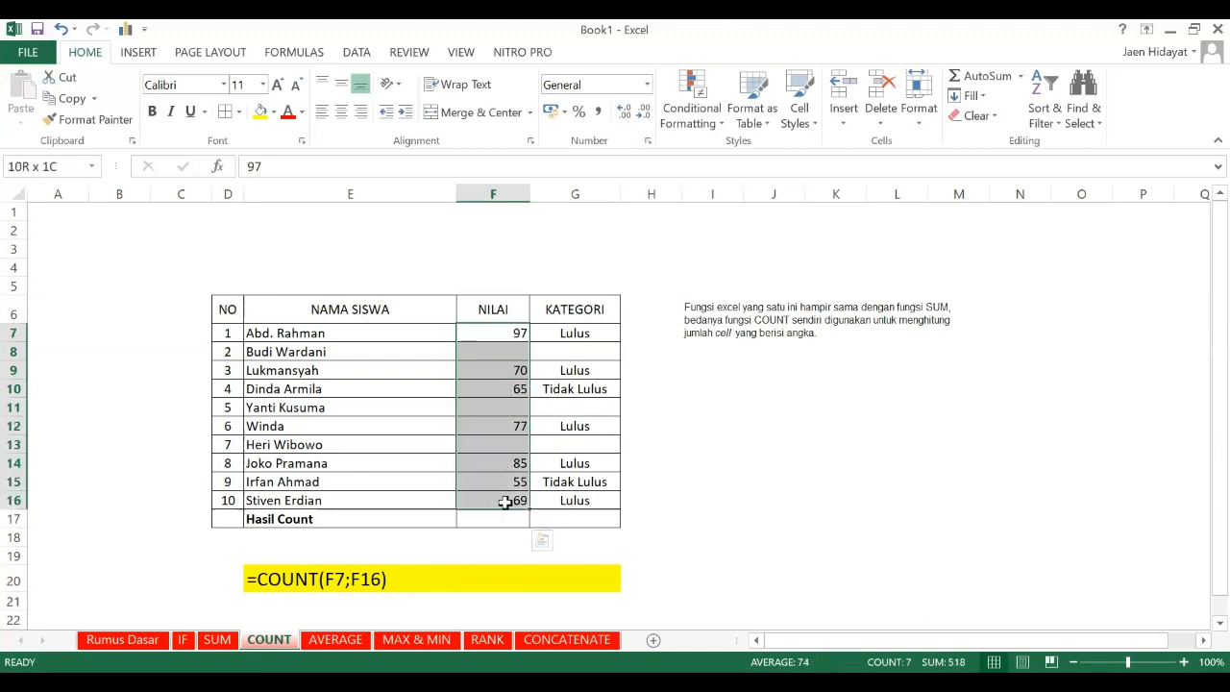
pyautogui.moveTo(516, 334); pyautogui.dragTo(498, 511)
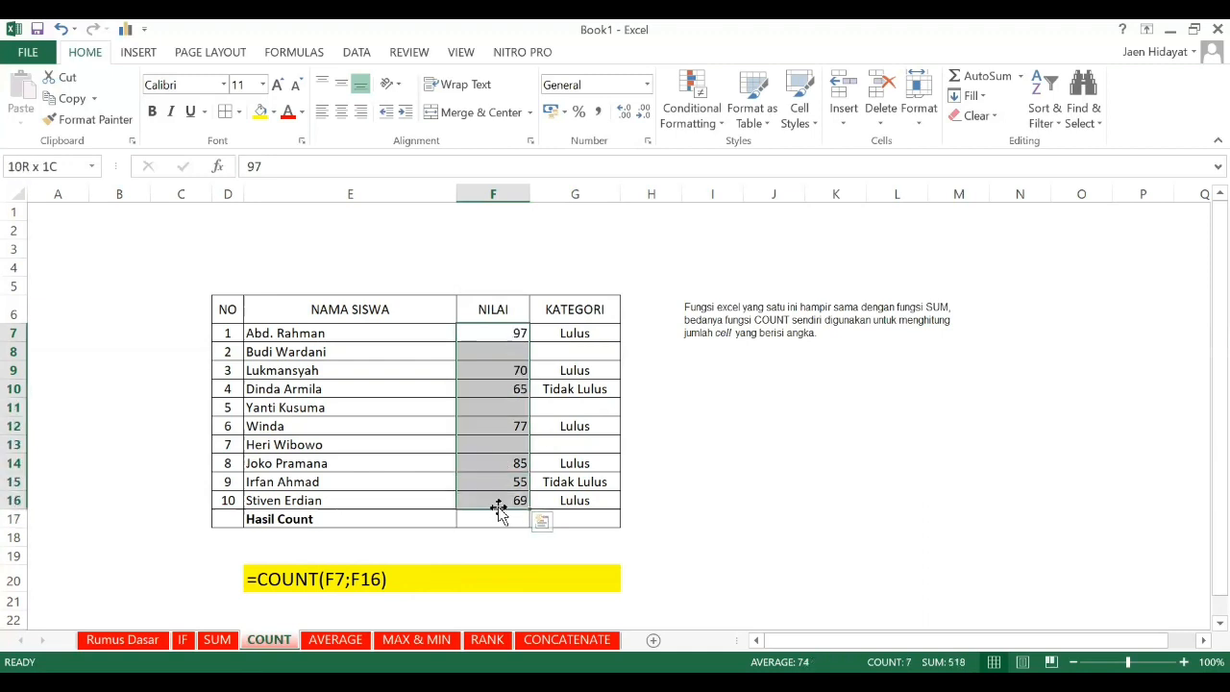
# - Fill the empty NILAI cells with text: L in F8, B in F11 and Code in F13
pyautogui.click(507, 351)
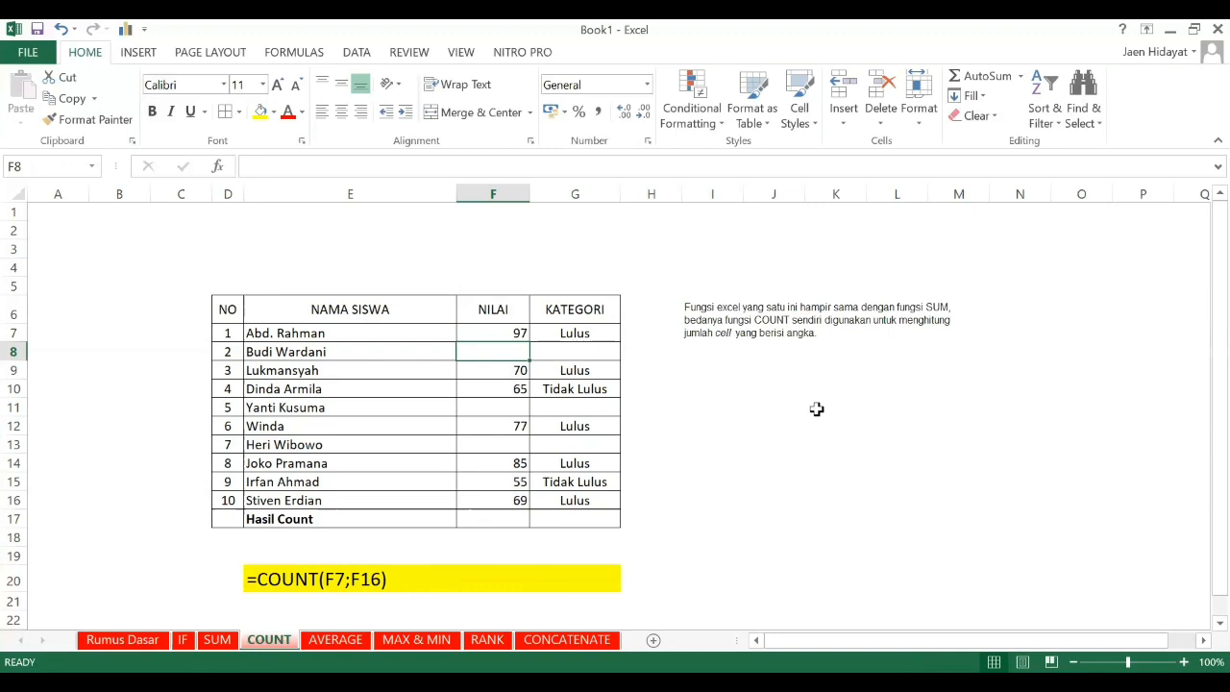
pyautogui.write('L')
pyautogui.press('Return')
pyautogui.press('Return')
pyautogui.press('Return')
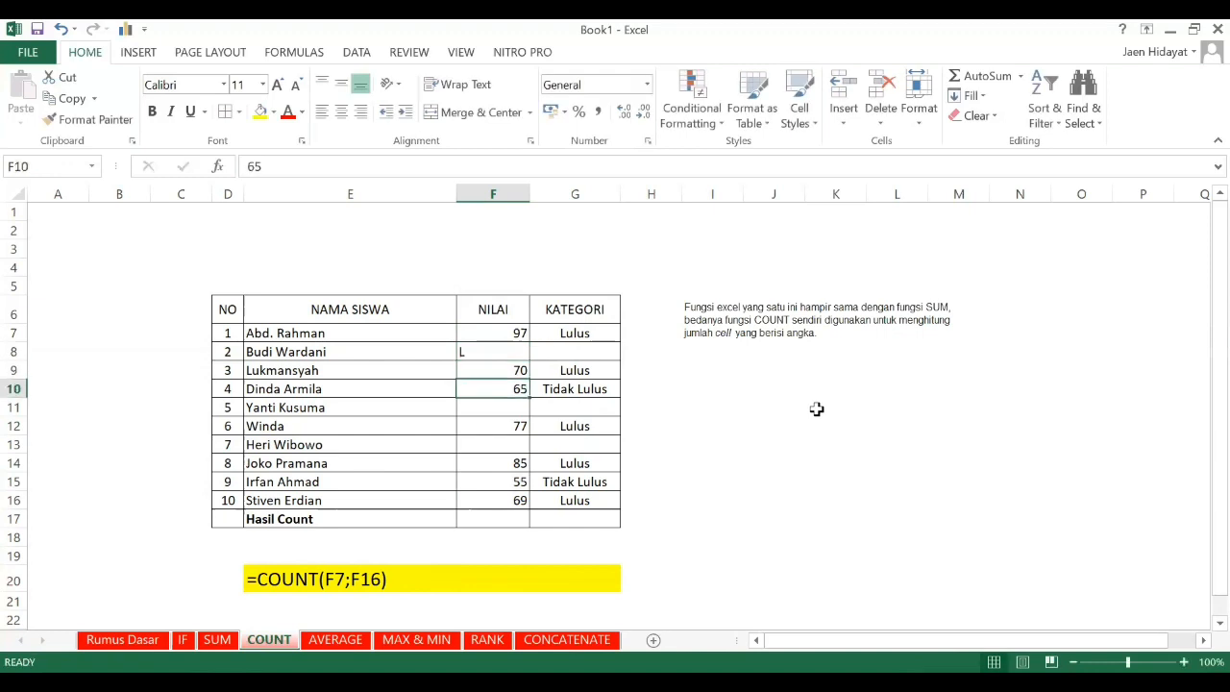
pyautogui.write('B')
pyautogui.press('Return')
pyautogui.press('Return')
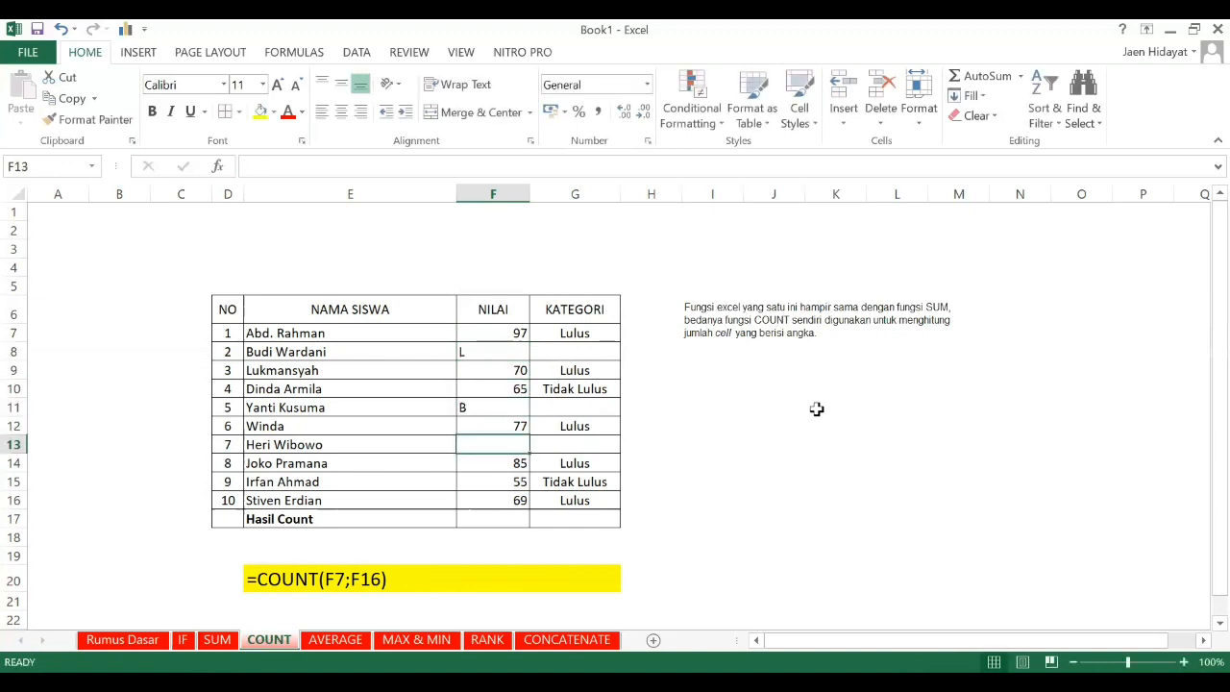
pyautogui.write('C')
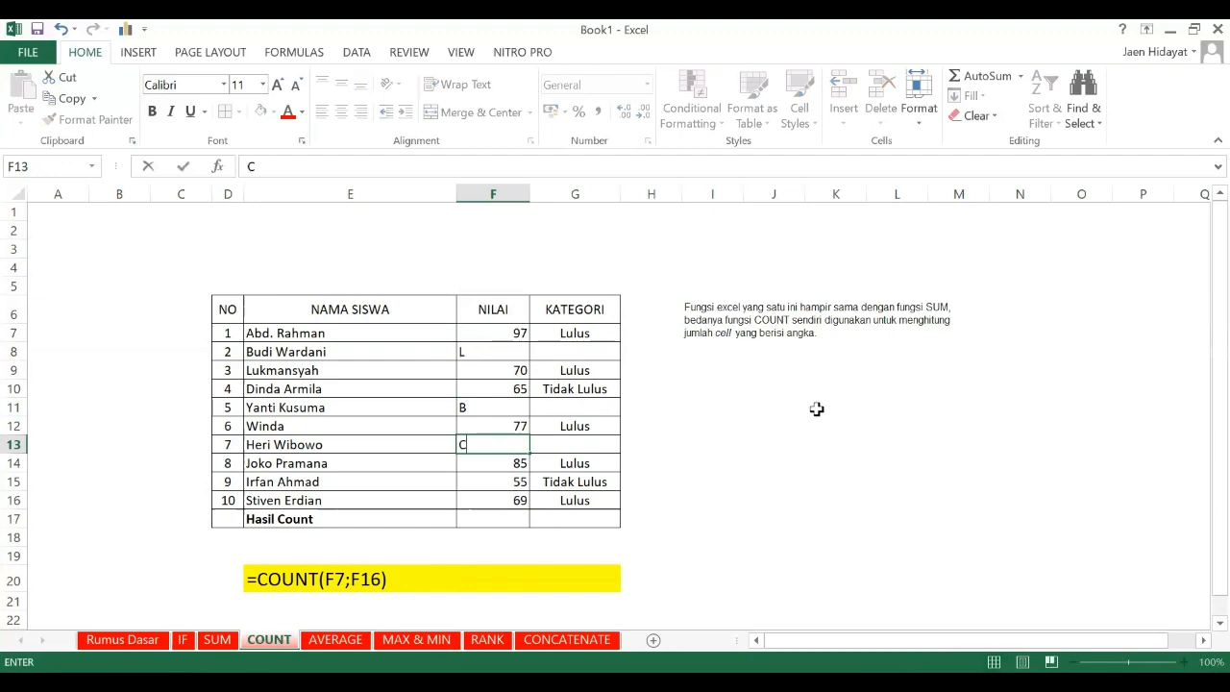
pyautogui.write('ode')
pyautogui.press('Return')
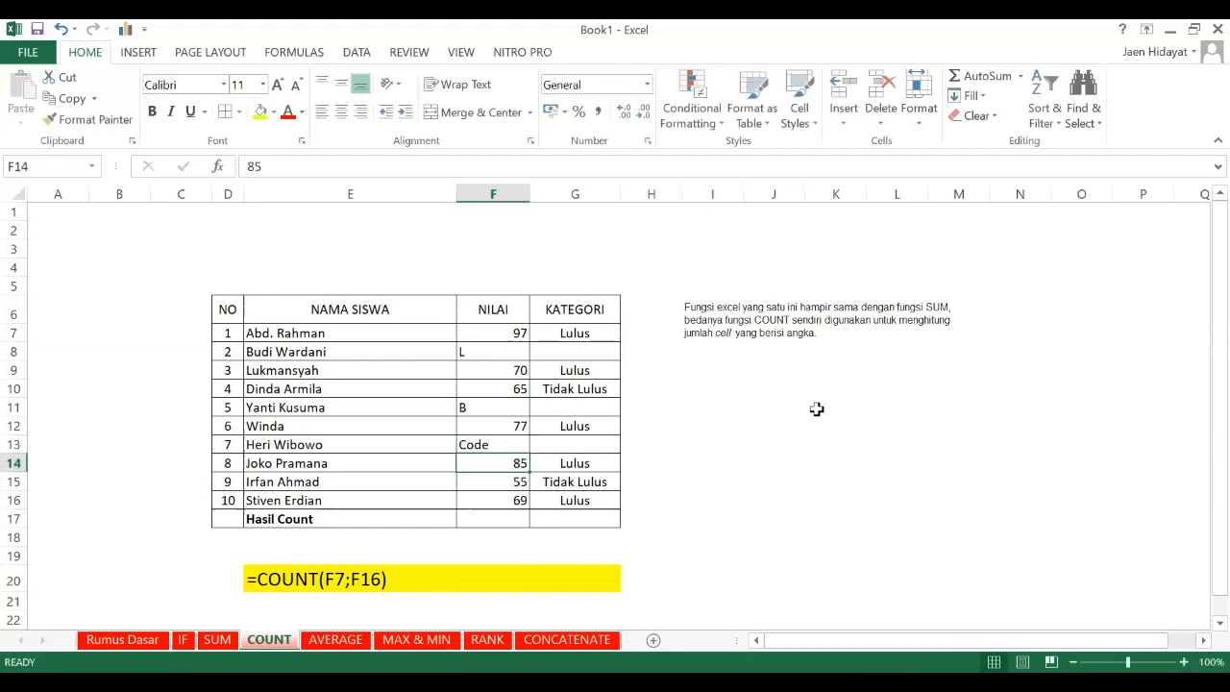
# - Count the numeric NILAI entries by entering the formula =COUNT(F7:F16) in cell F17 of the Hasil Count row
pyautogui.click(520, 518)
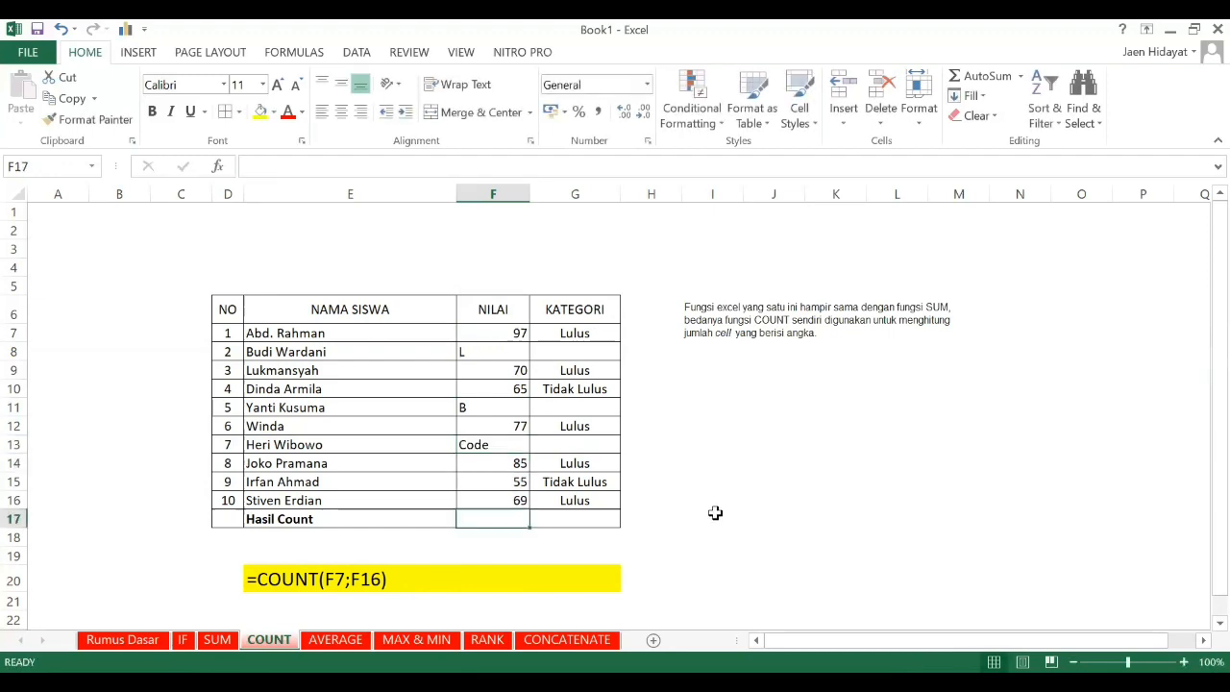
pyautogui.write('=')
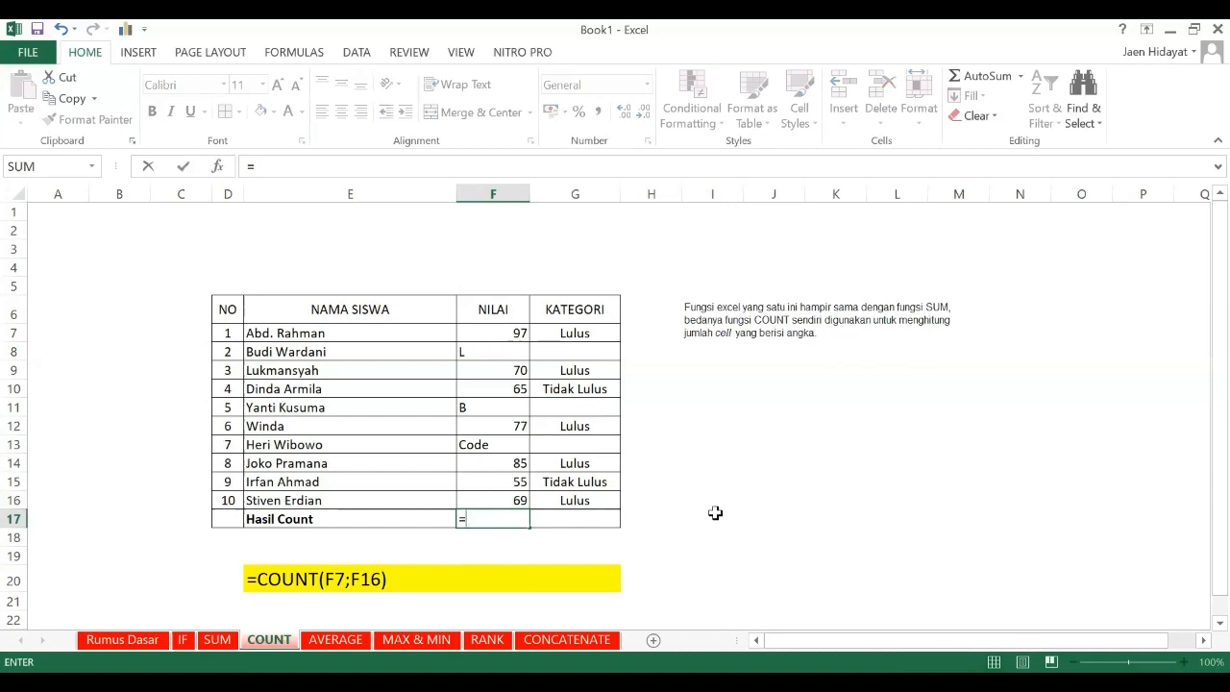
pyautogui.write('con')
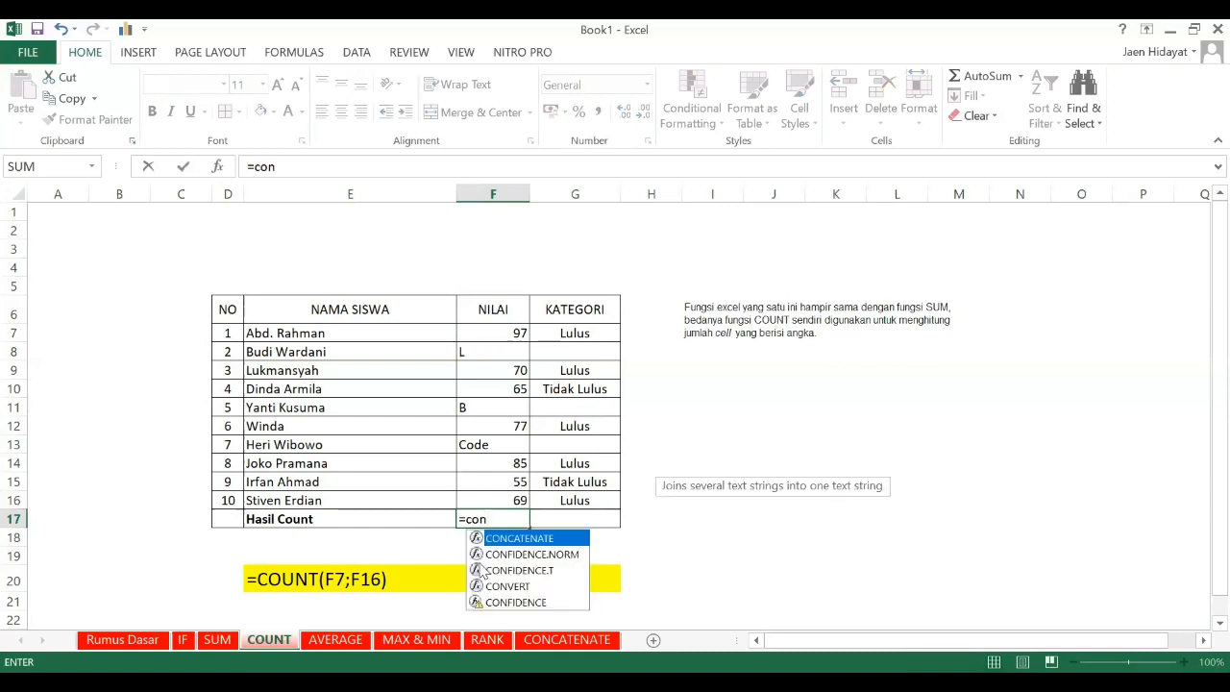
pyautogui.press('BackSpace')
pyautogui.write('u')
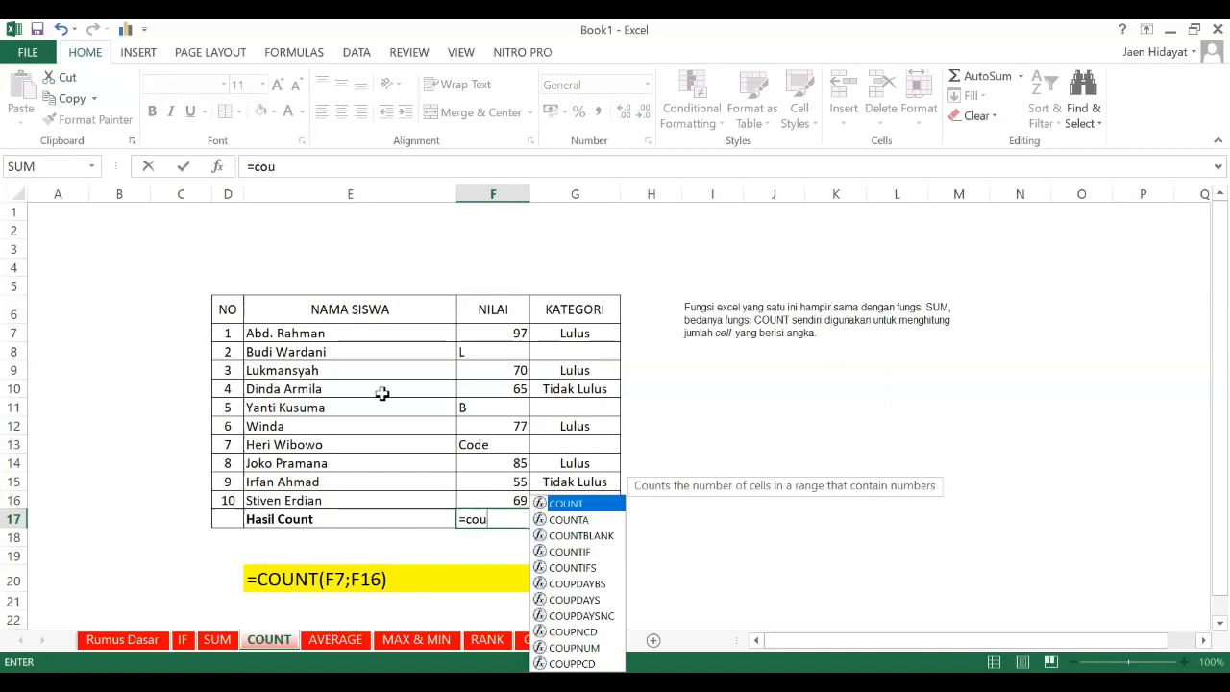
pyautogui.press('Tab')
pyautogui.click(495, 334)
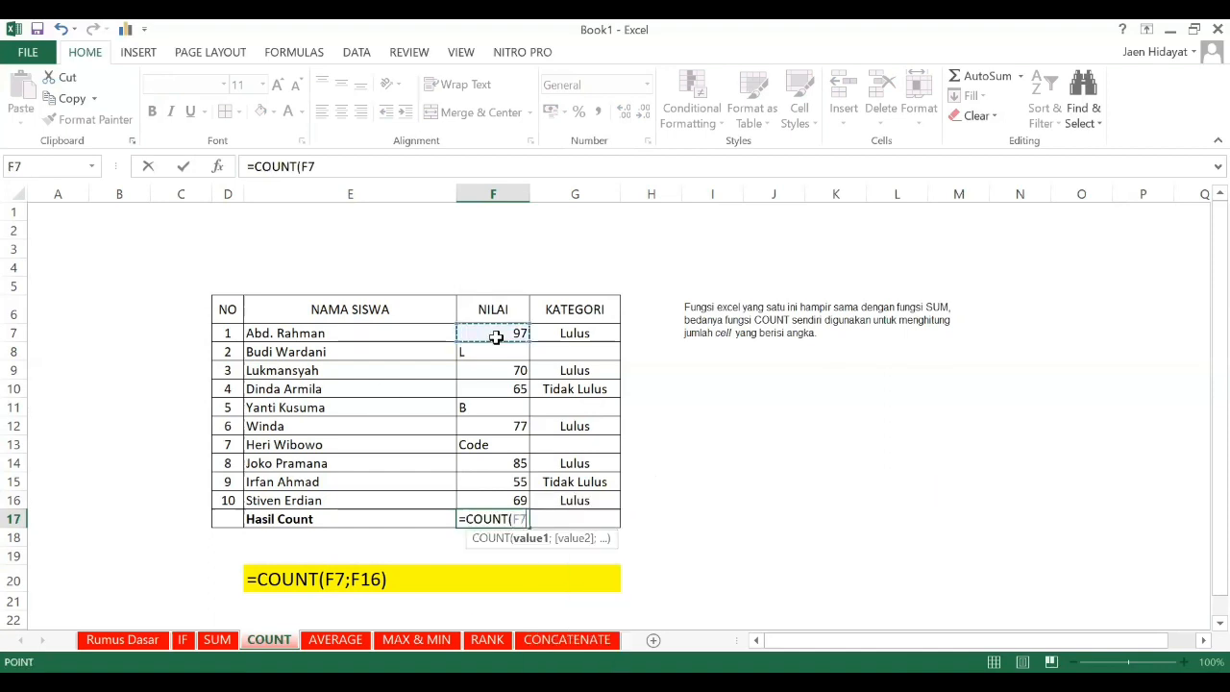
pyautogui.moveTo(494, 336); pyautogui.dragTo(496, 493)
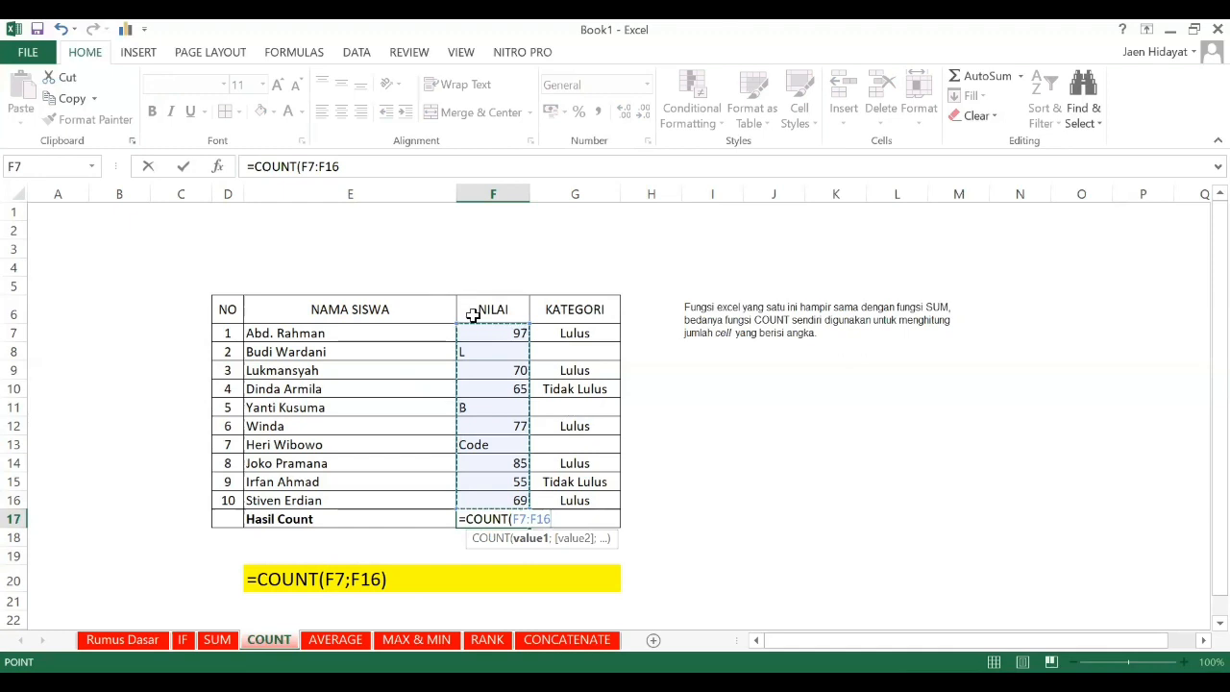
pyautogui.press('F8')
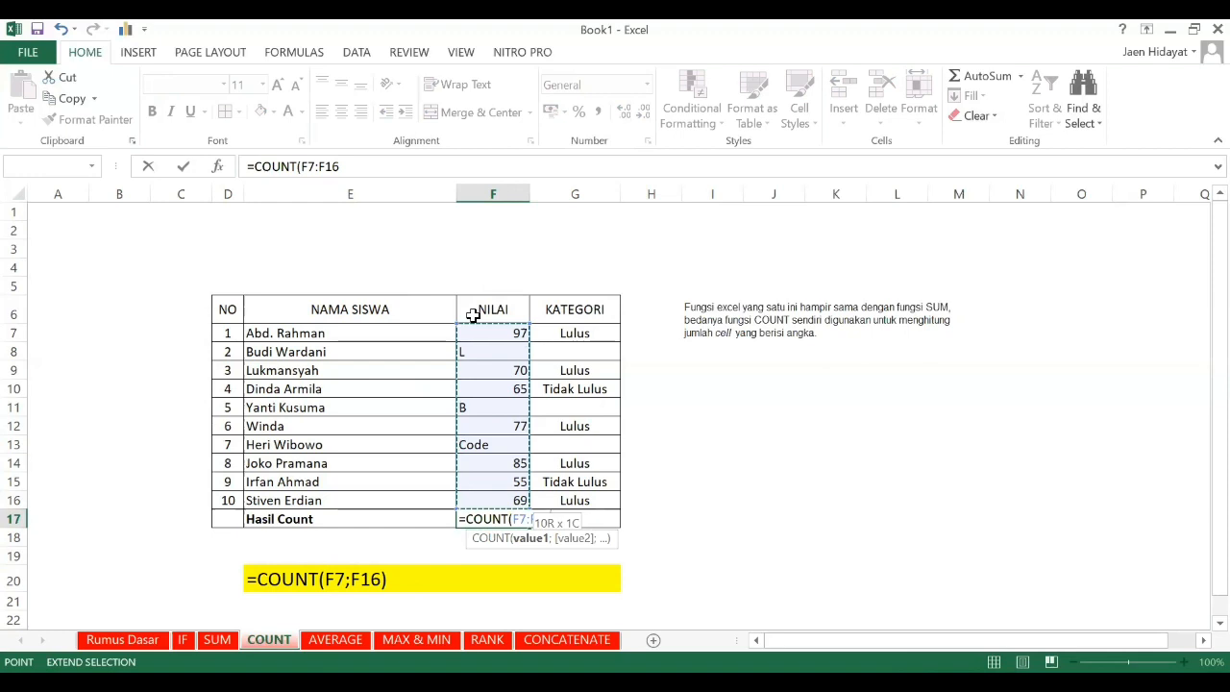
pyautogui.press('Return')
pyautogui.press('Up')
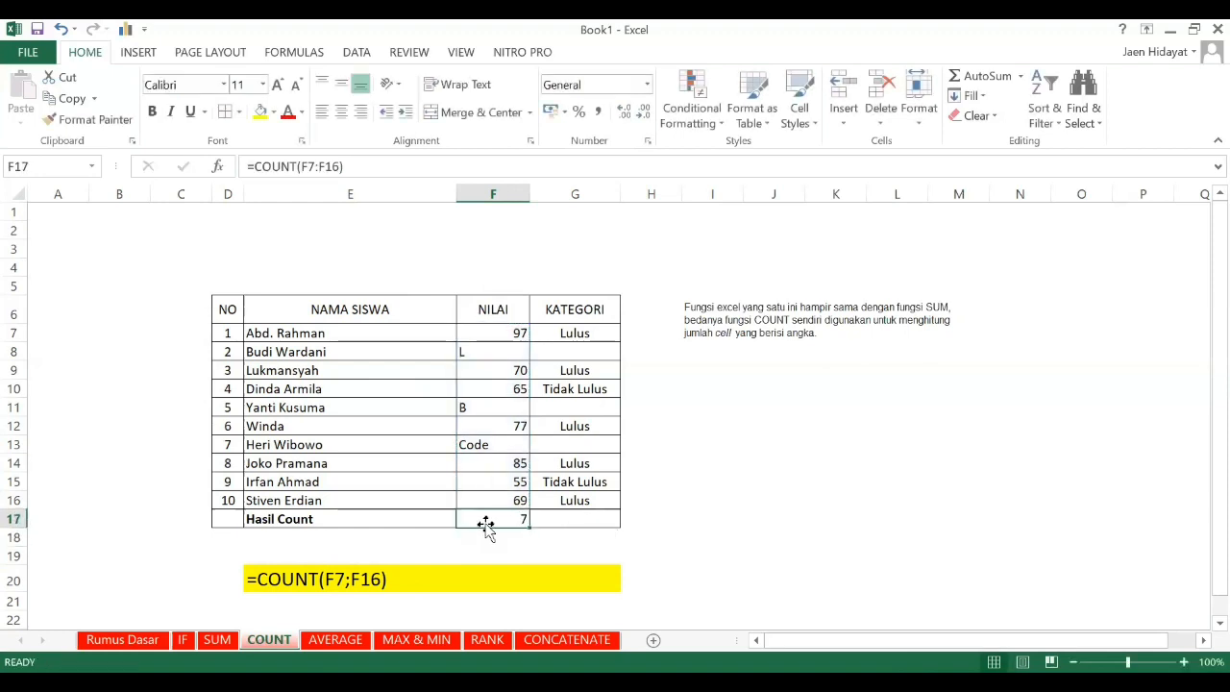
# - Compare the number and text entries in F7:F16 with the COUNT formula in the Hasil Count cell F17
pyautogui.moveTo(510, 333); pyautogui.dragTo(493, 496)
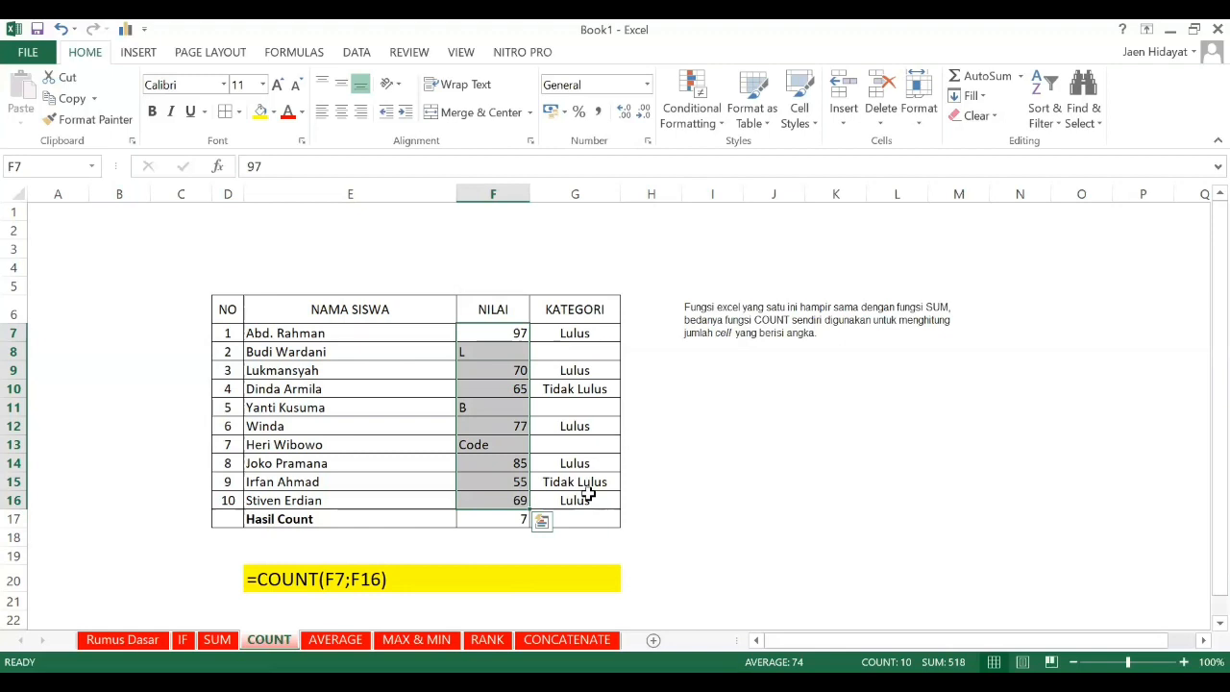
pyautogui.click(507, 519)
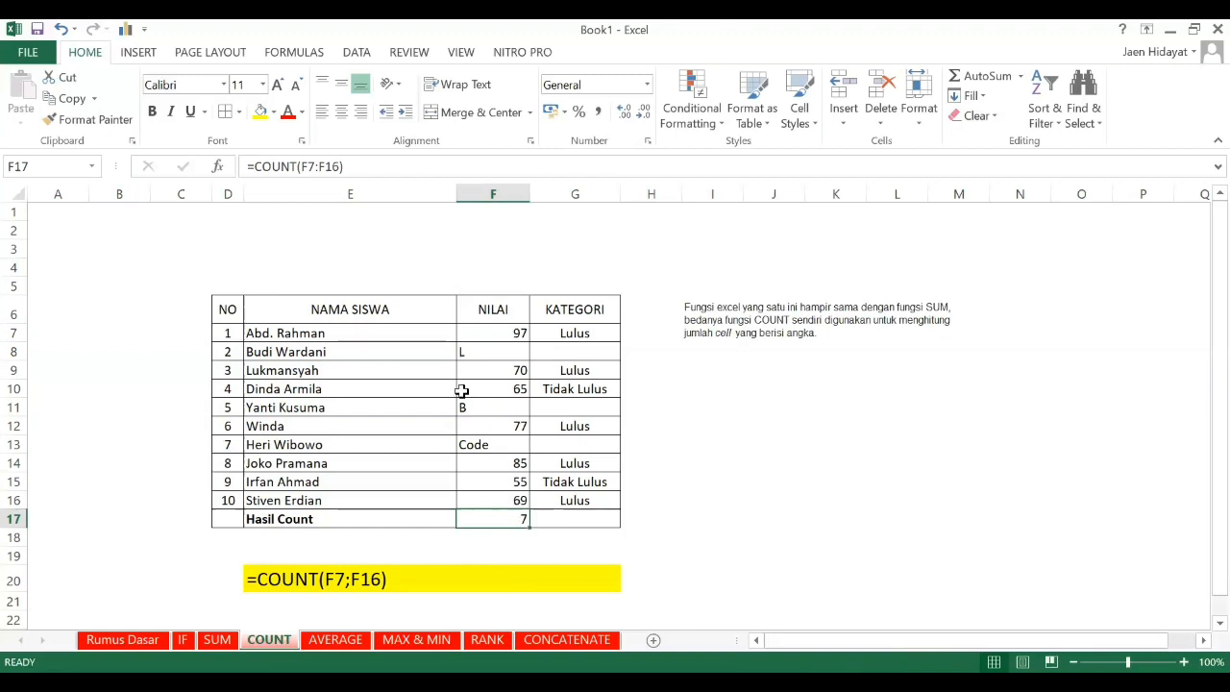
pyautogui.moveTo(494, 335); pyautogui.dragTo(472, 445)
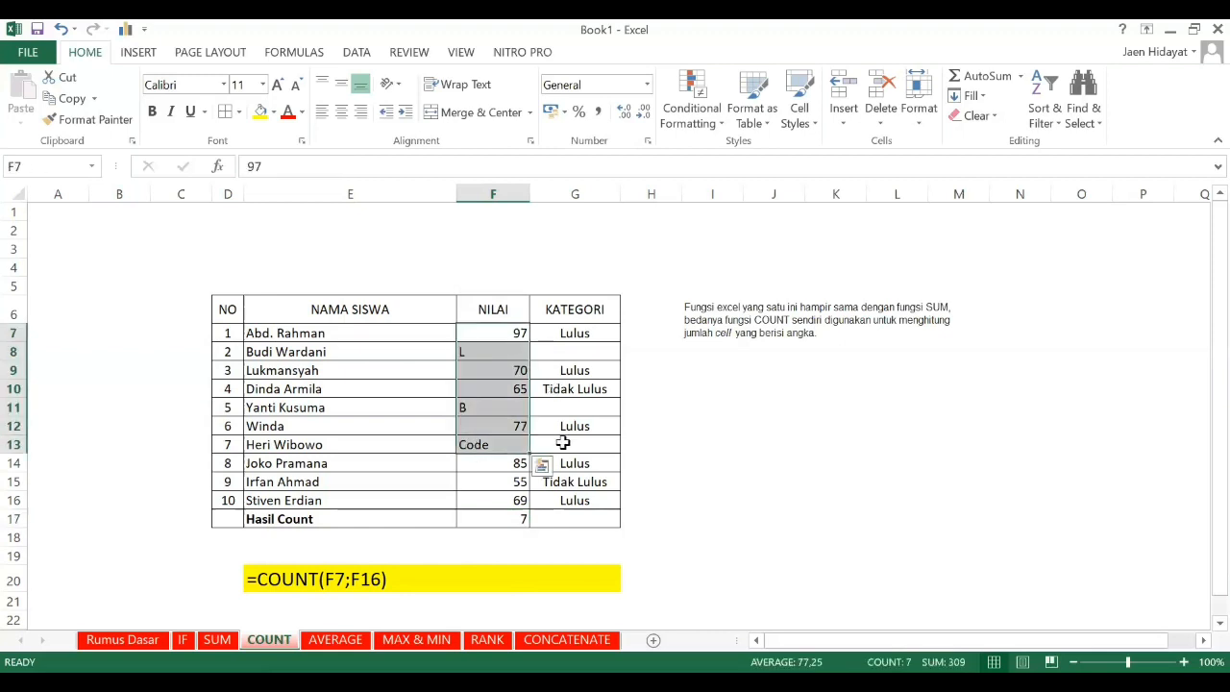
pyautogui.click(519, 517)
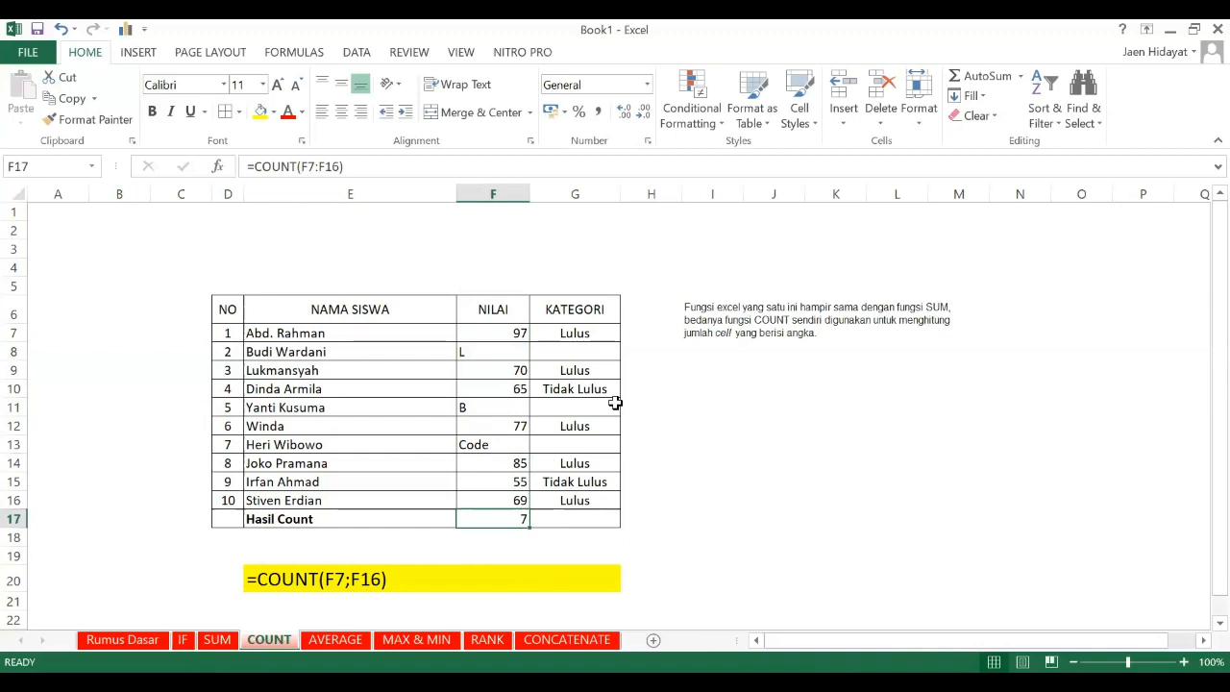
pyautogui.moveTo(509, 351); pyautogui.dragTo(510, 488)
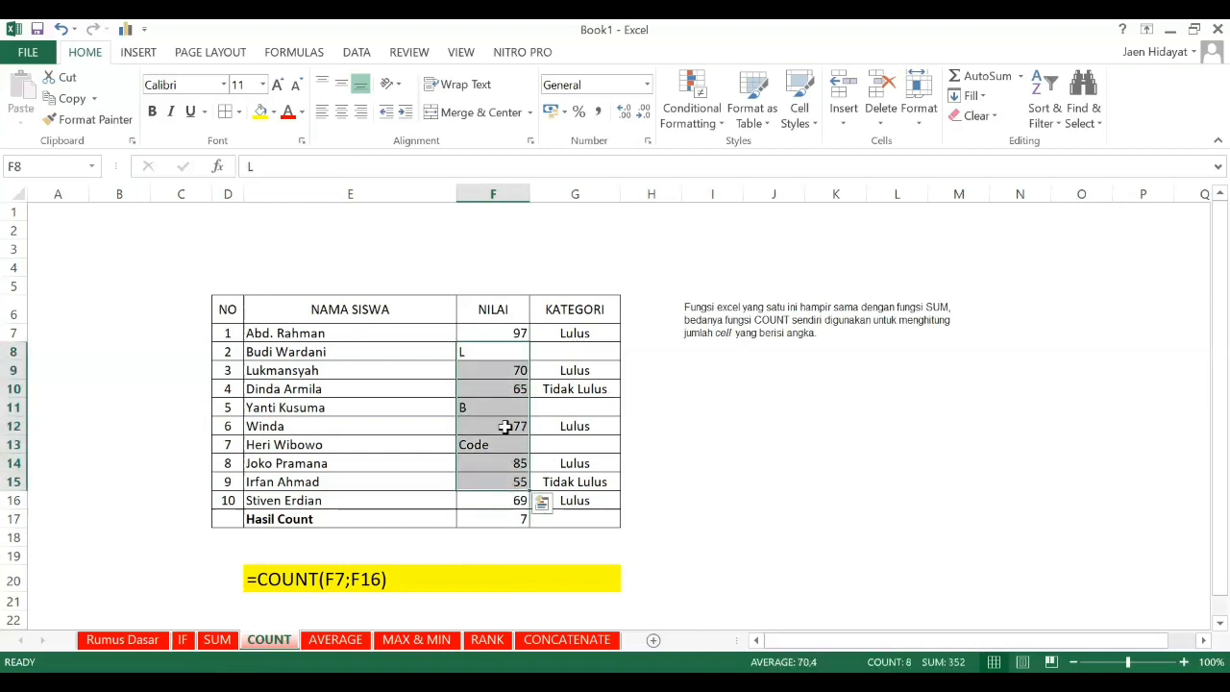
pyautogui.moveTo(519, 335); pyautogui.dragTo(502, 494)
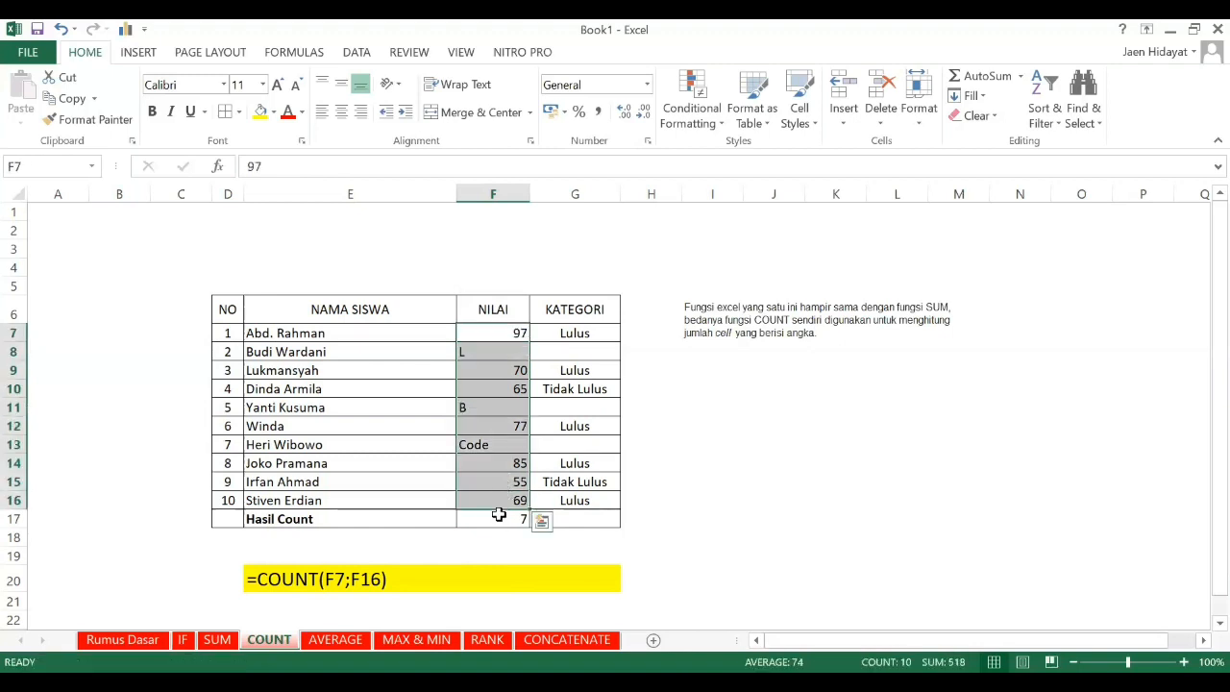
# - Recheck the formula in the Hasil Count cell F17 against its source range F7:F16
pyautogui.click(498, 516)
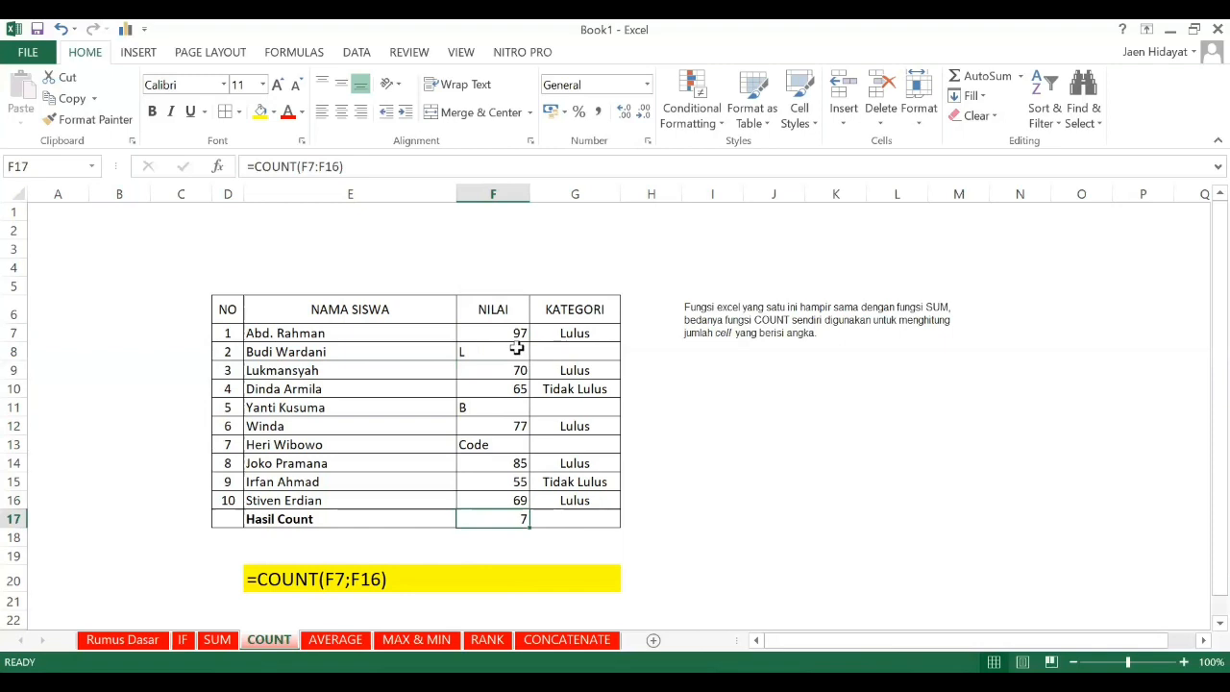
pyautogui.moveTo(509, 327); pyautogui.dragTo(496, 497)
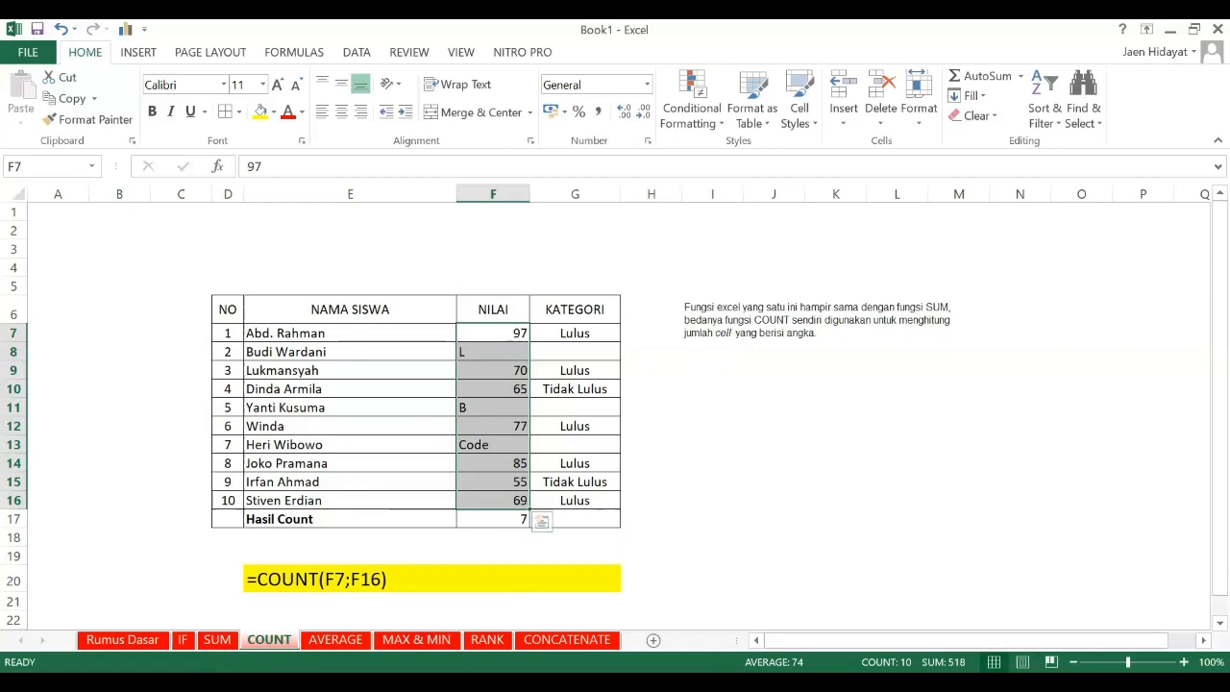
# - On the AVERAGE sheet, average the NILAI scores by entering =AVERAGE(F7:F16) in cell F17 of the NILAI RATA-RATA row
pyautogui.click(335, 639)
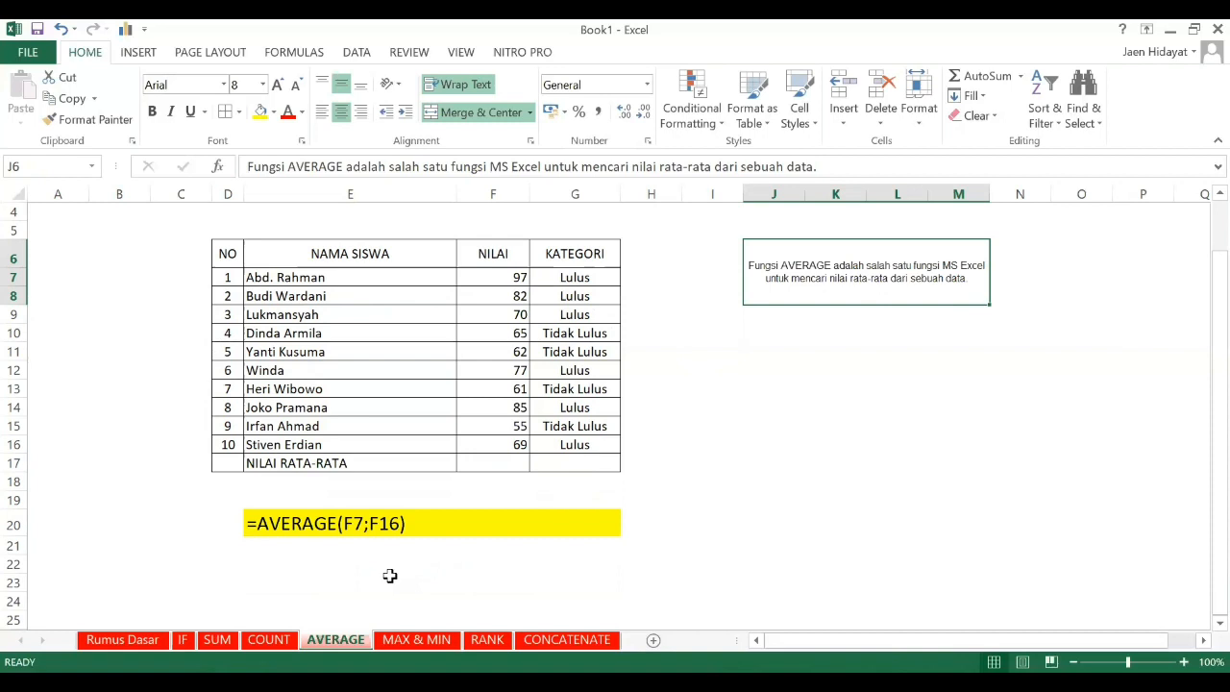
pyautogui.moveTo(516, 278); pyautogui.dragTo(496, 461)
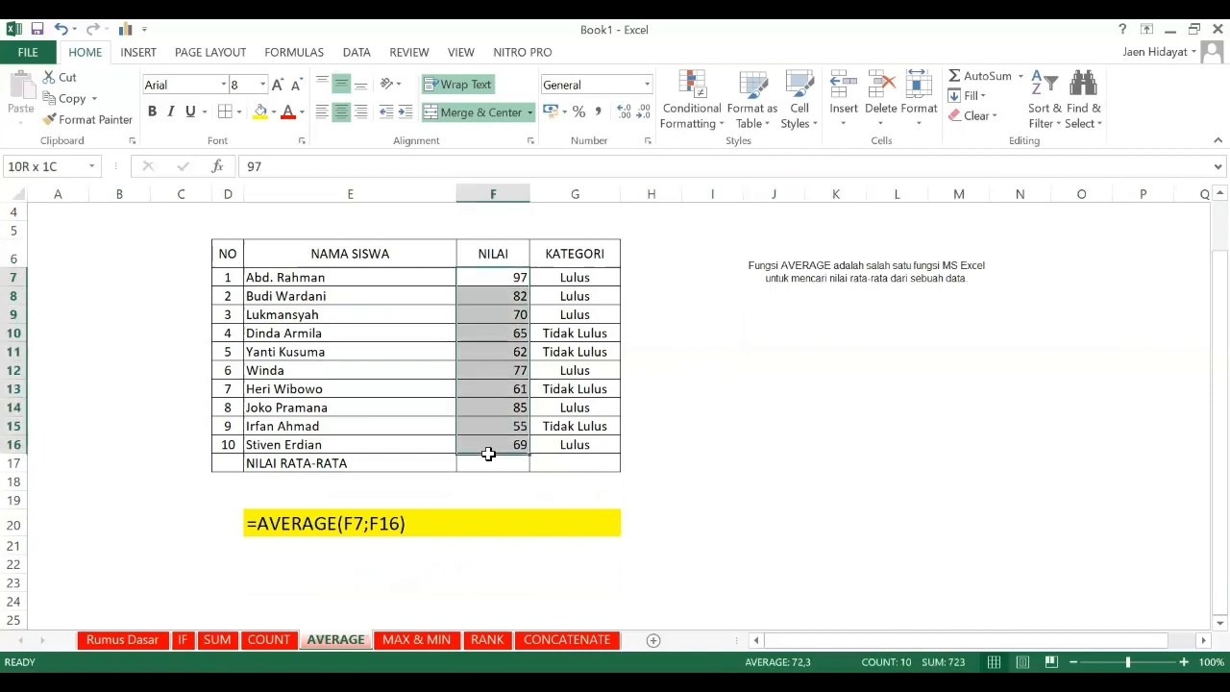
pyautogui.click(773, 443)
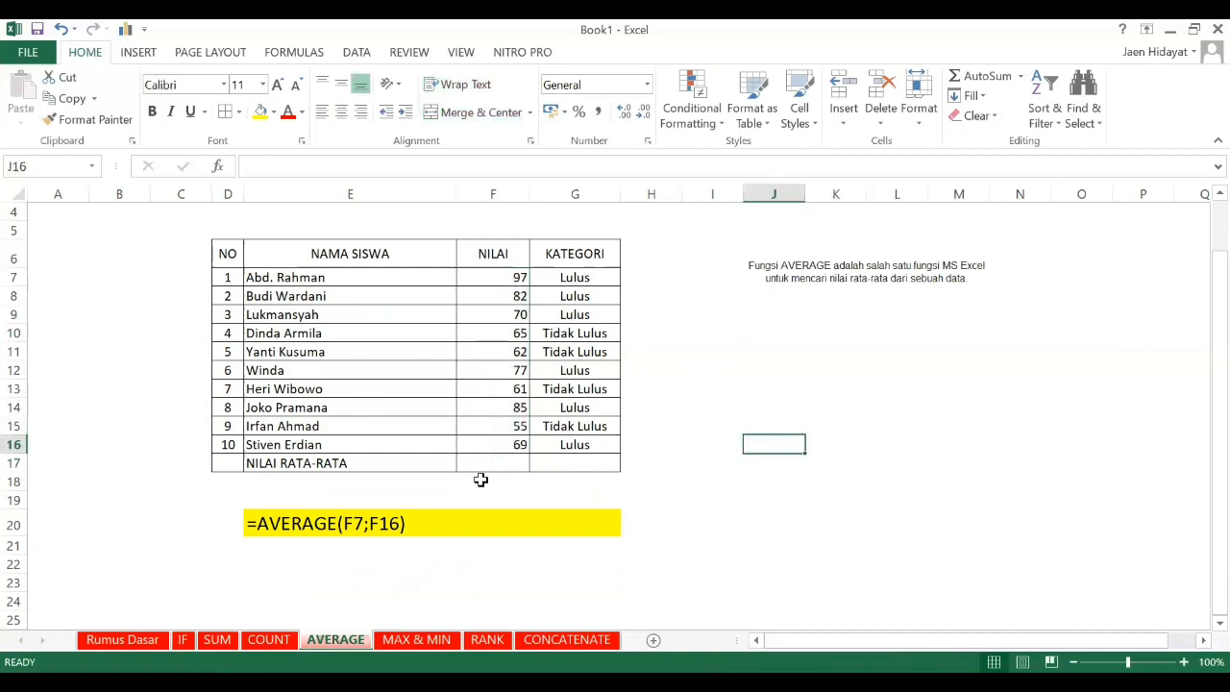
pyautogui.click(506, 458)
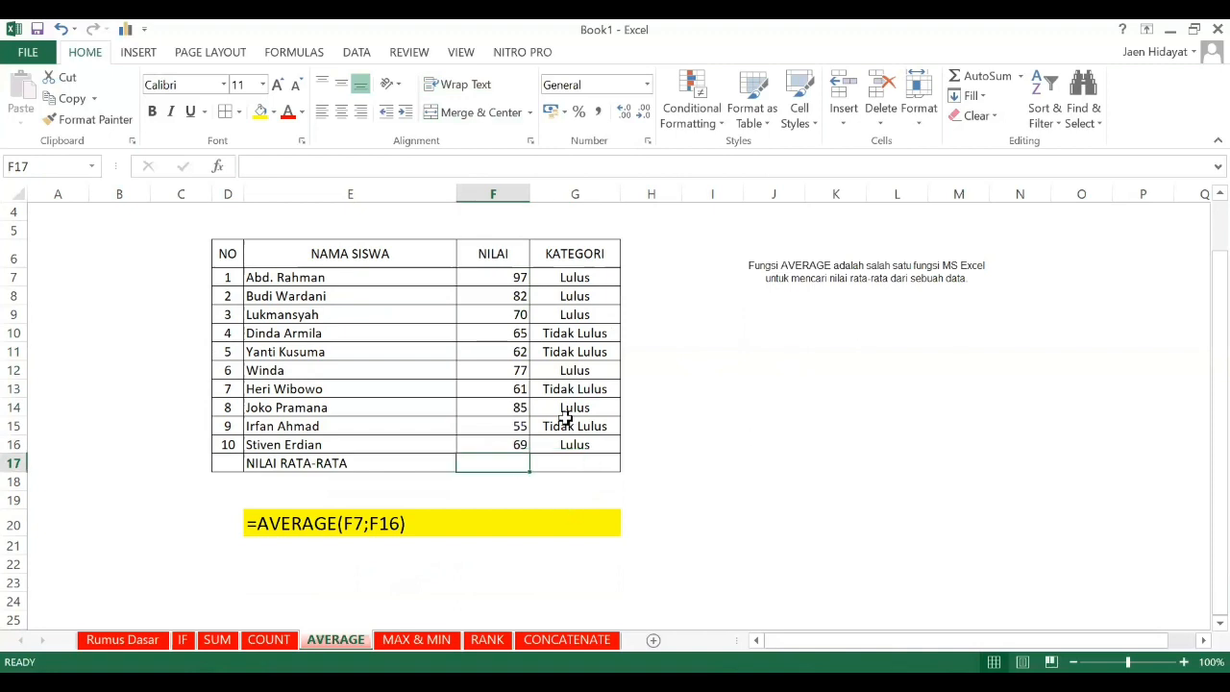
pyautogui.write('=')
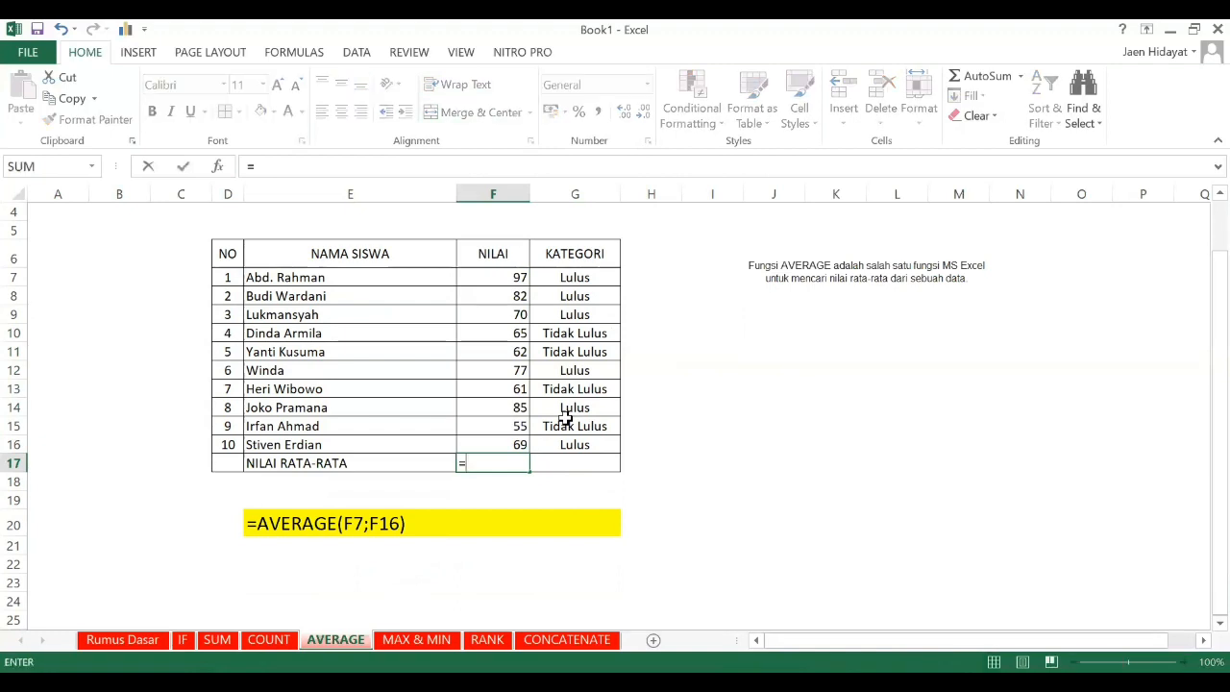
pyautogui.write('ave')
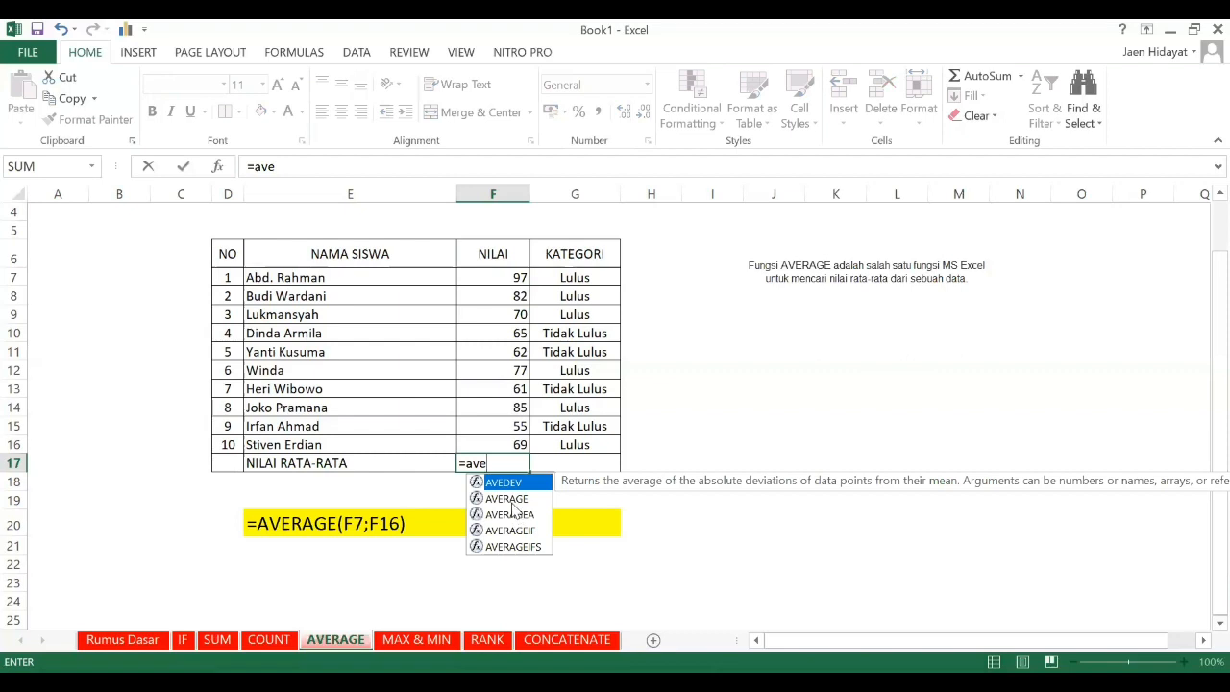
pyautogui.doubleClick(509, 498)
pyautogui.click(506, 282)
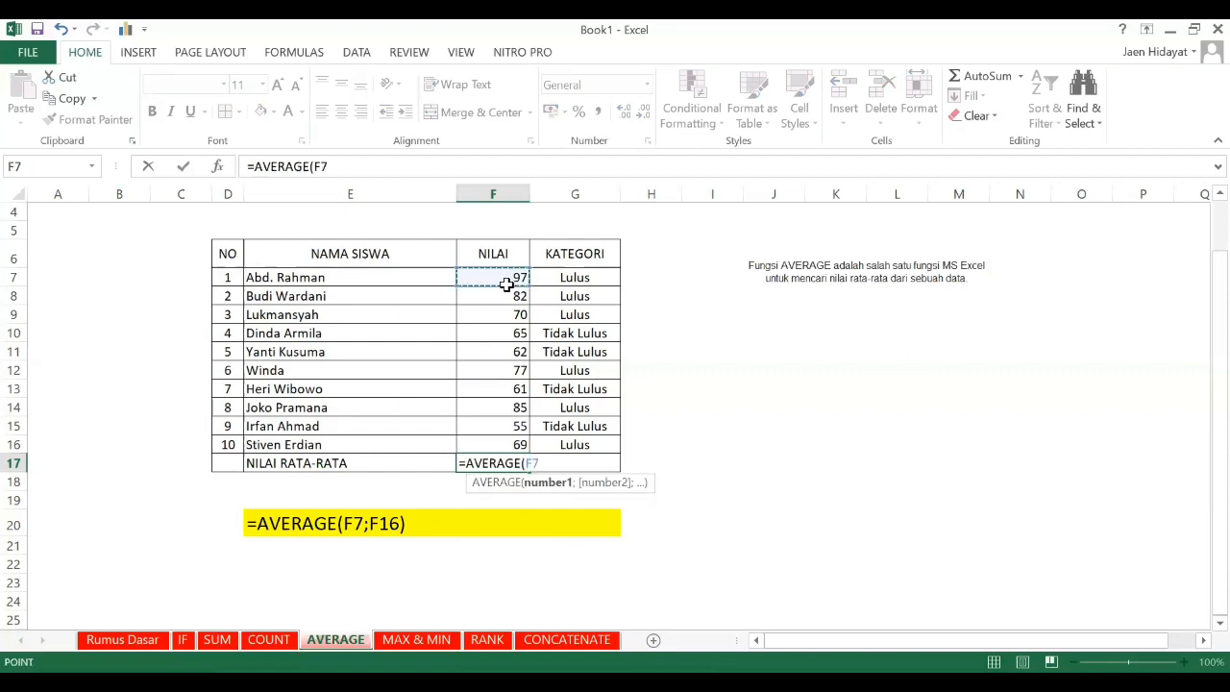
pyautogui.moveTo(507, 283); pyautogui.dragTo(503, 441)
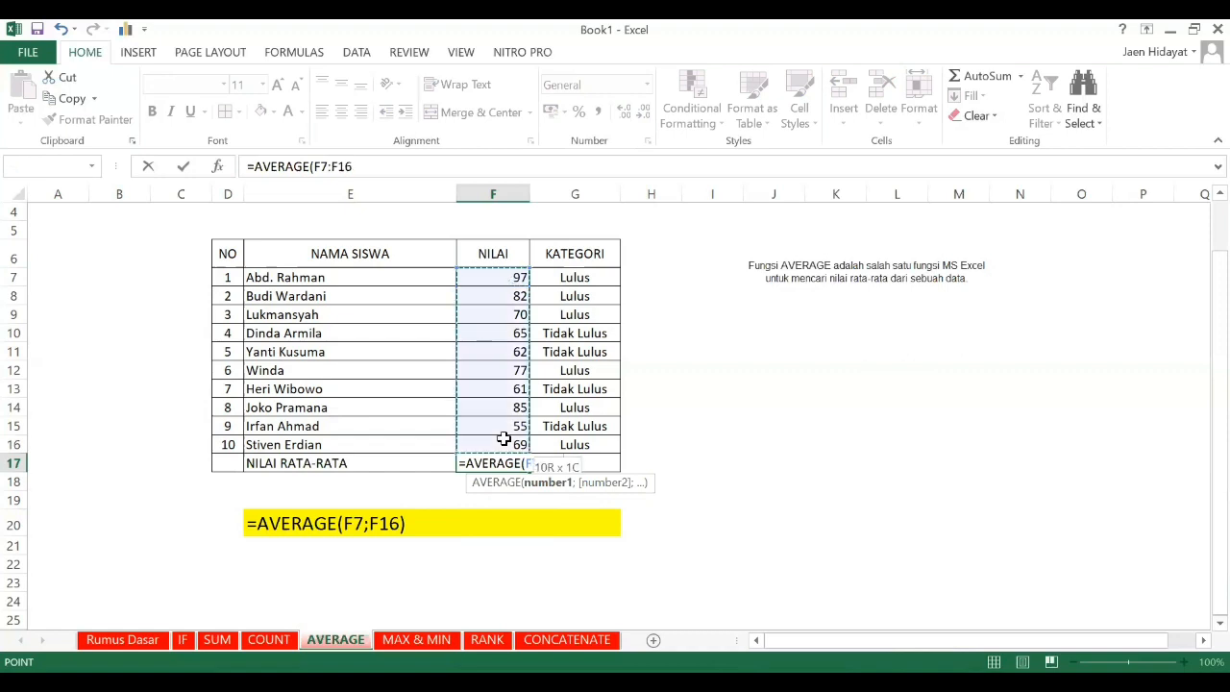
pyautogui.write(')')
pyautogui.press('Return')
pyautogui.press('Up')
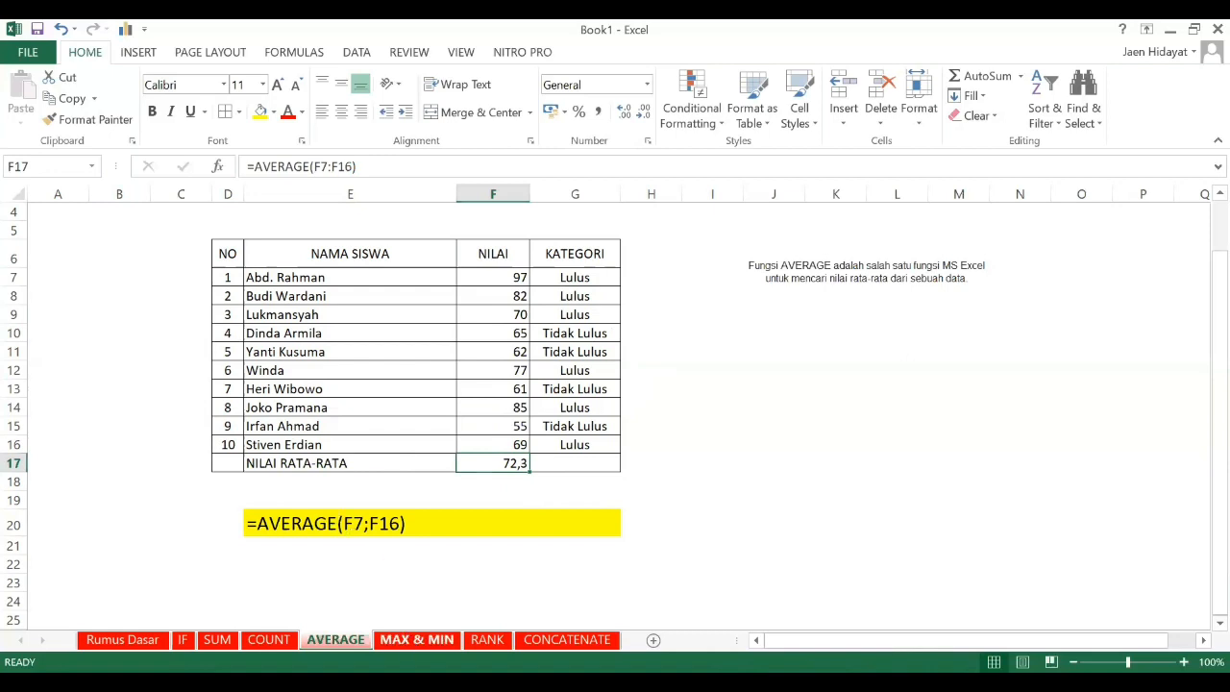
# - Open the MAX & MIN sheet and examine the NILAI scores in F7:F16 and the NILAI TERTINGGI / MAKSIMAL row
pyautogui.click(416, 639)
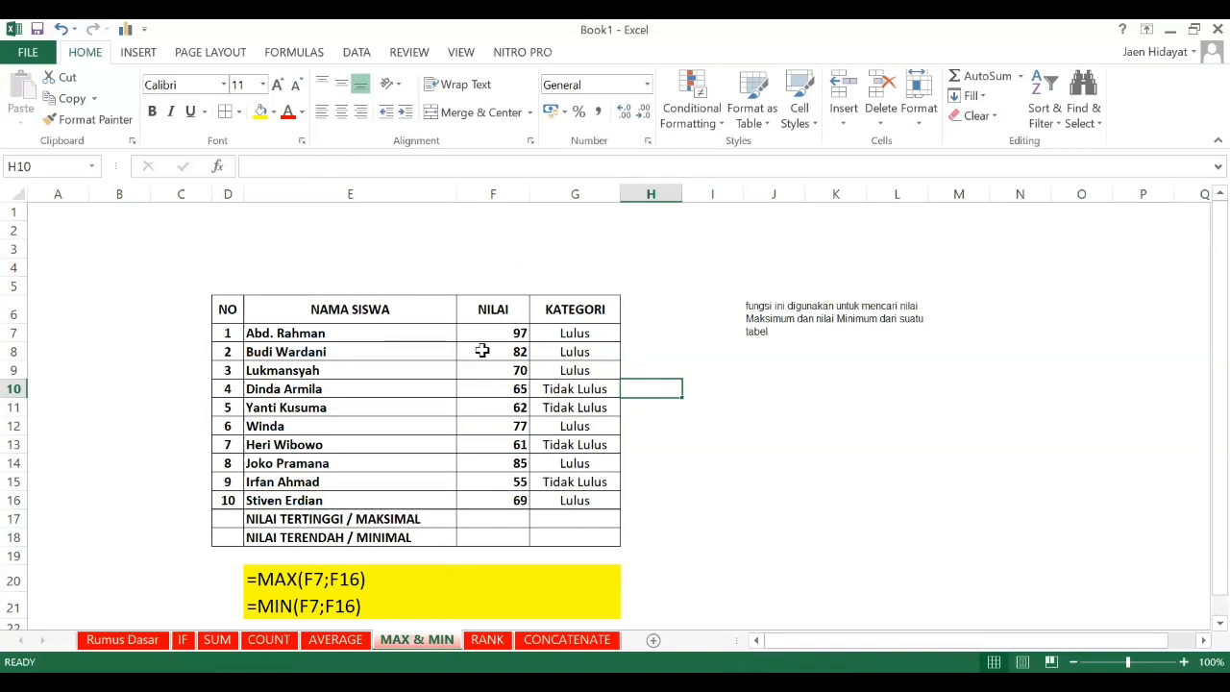
pyautogui.moveTo(501, 331); pyautogui.dragTo(509, 466)
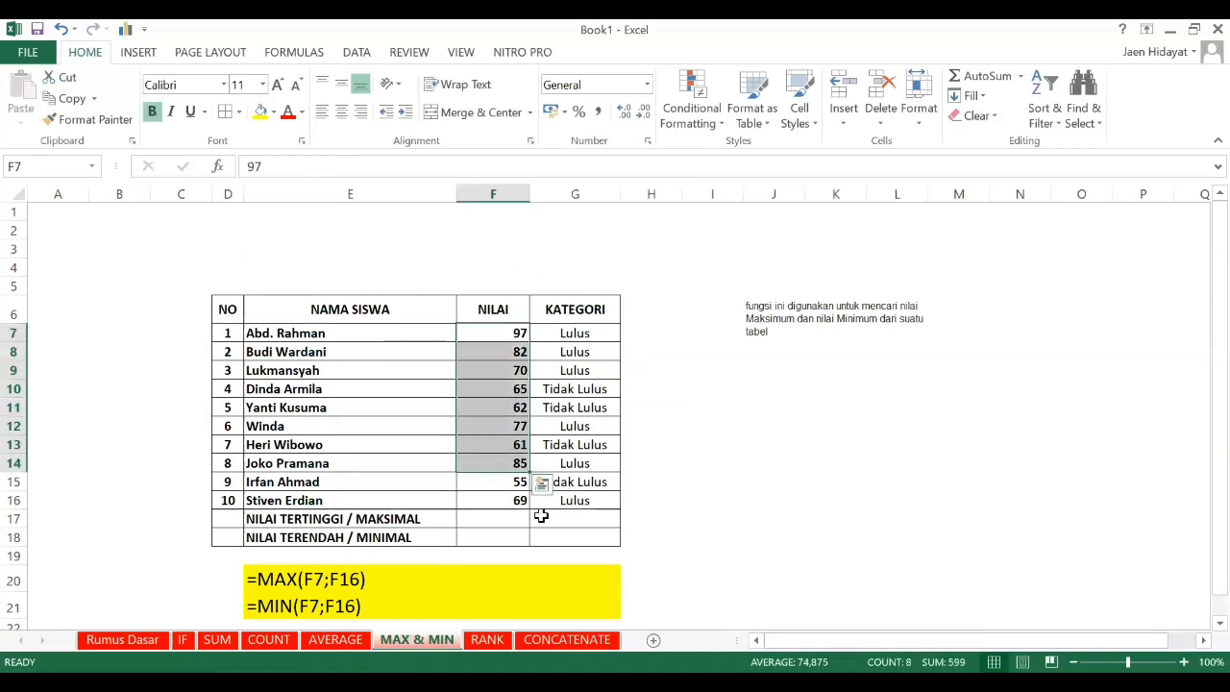
pyautogui.click(533, 520)
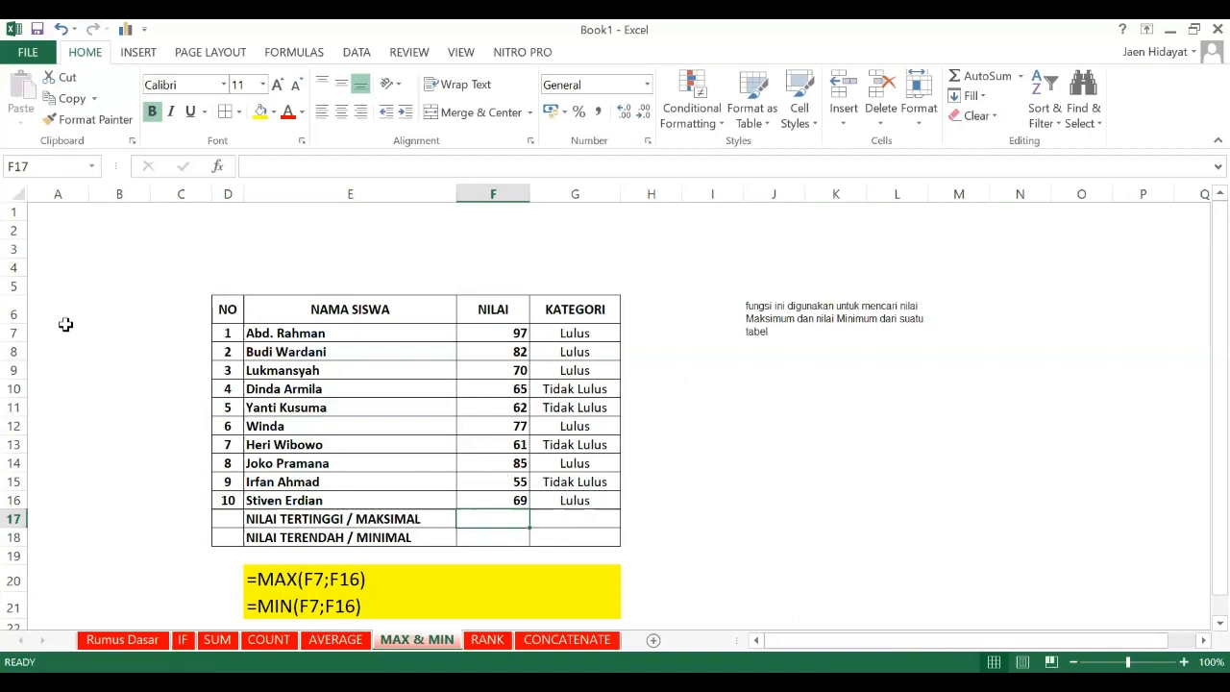
pyautogui.click(13, 330)
pyautogui.moveTo(519, 332); pyautogui.dragTo(503, 504)
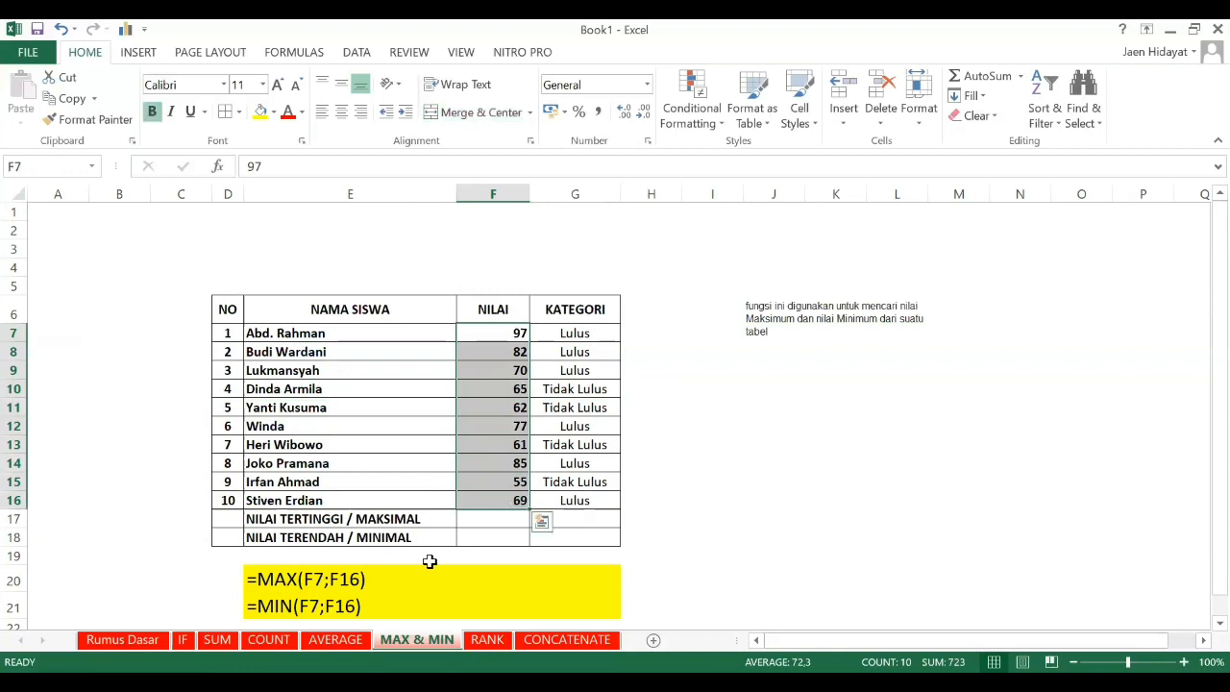
pyautogui.click(490, 519)
pyautogui.click(327, 521)
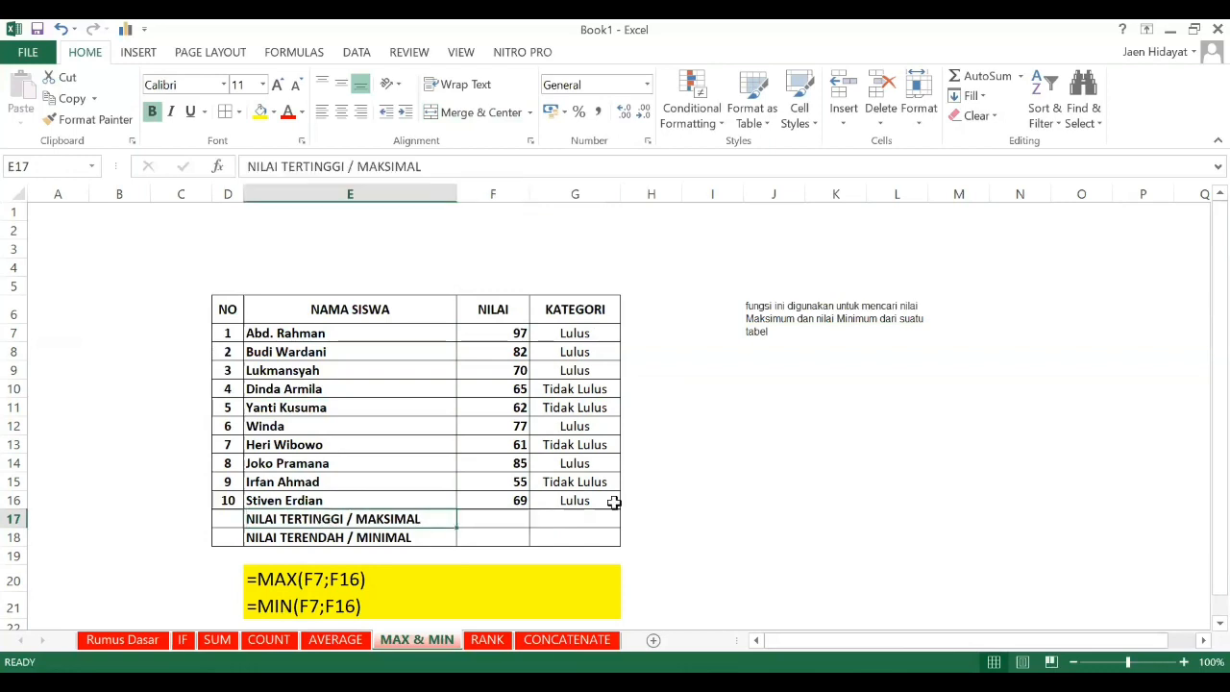
# - Find the highest NILAI score by entering =MAX(F7:F16) in cell F17 of the NILAI TERTINGGI / MAKSIMAL row
pyautogui.click(493, 518)
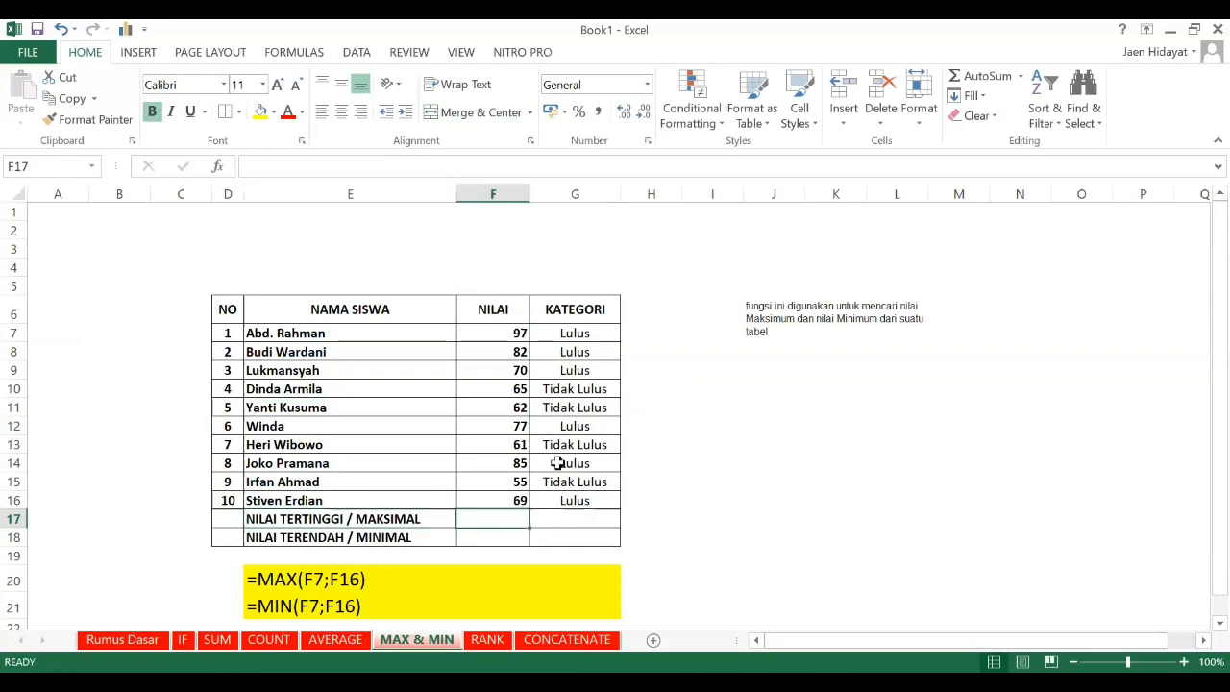
pyautogui.write('=')
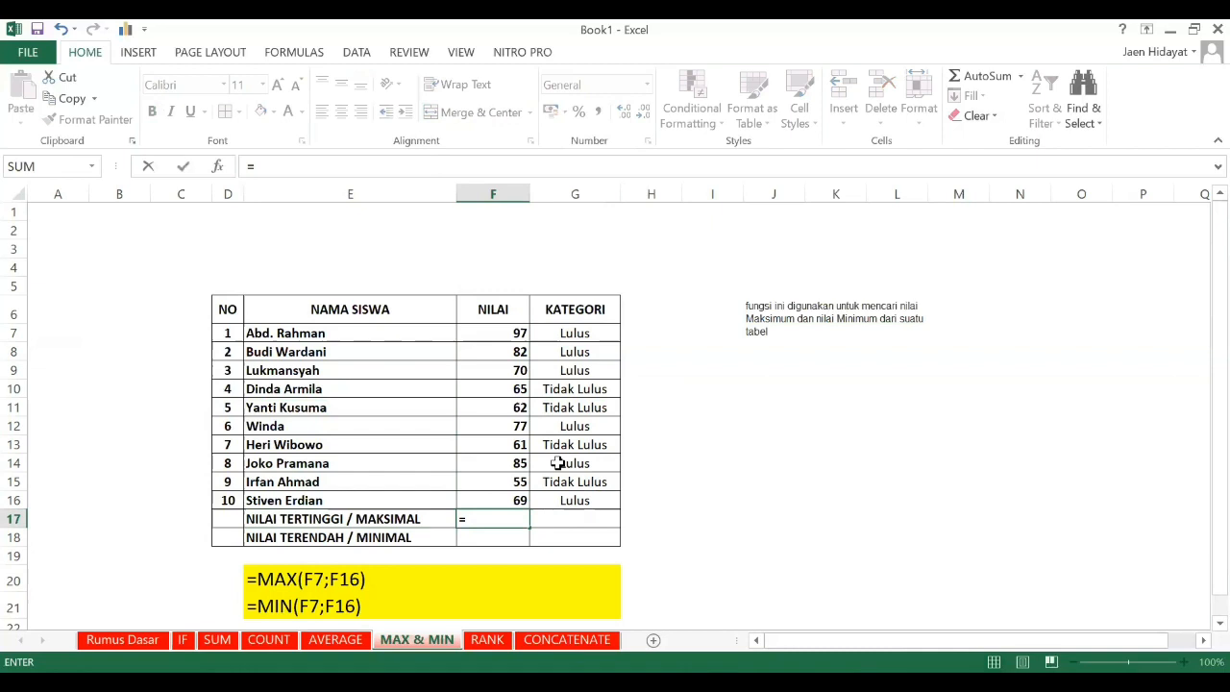
pyautogui.write('ma')
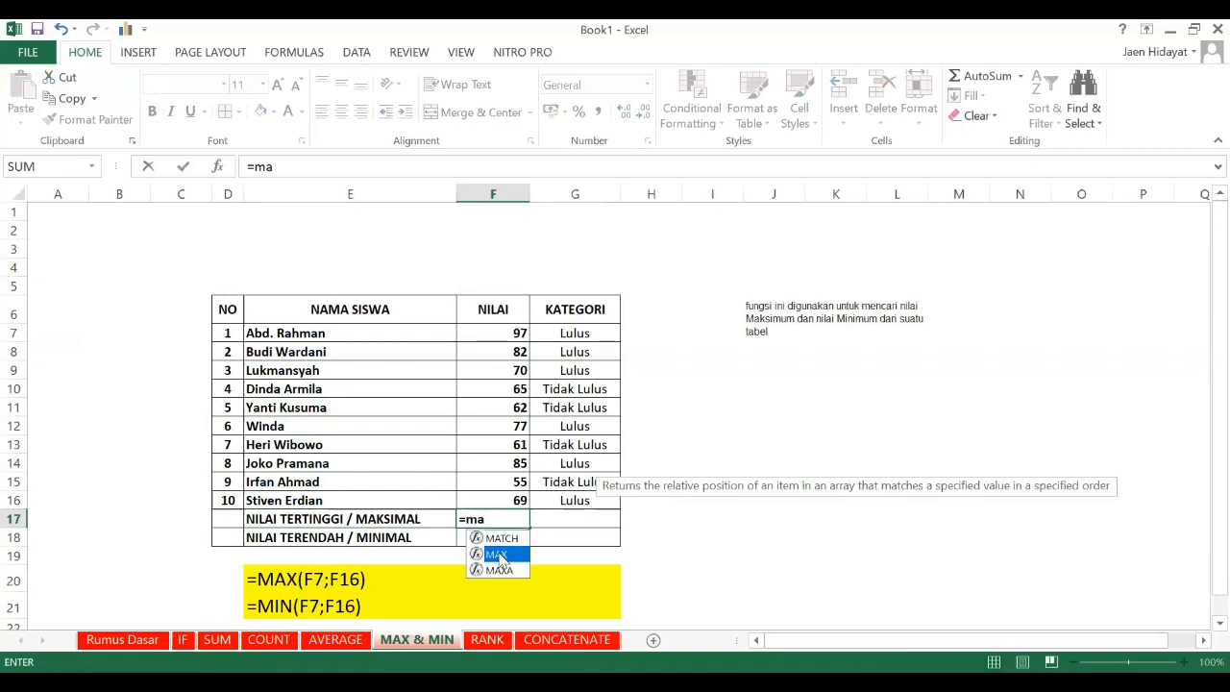
pyautogui.doubleClick(498, 555)
pyautogui.click(520, 333)
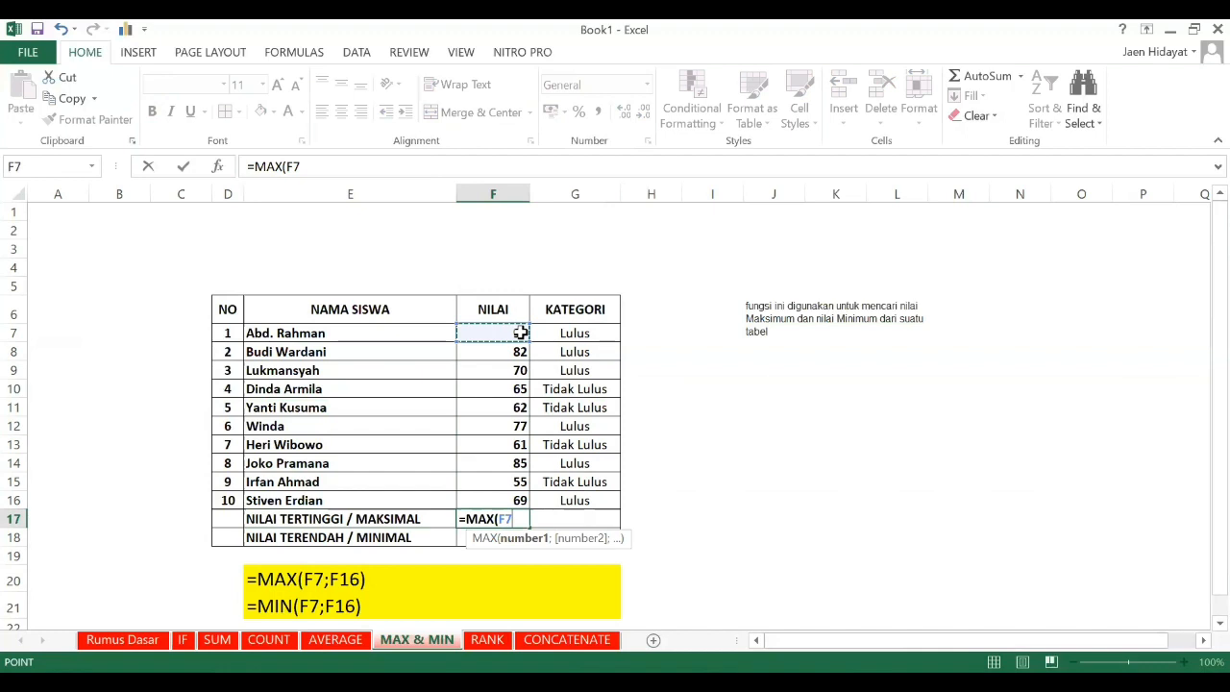
pyautogui.moveTo(520, 332); pyautogui.dragTo(514, 497)
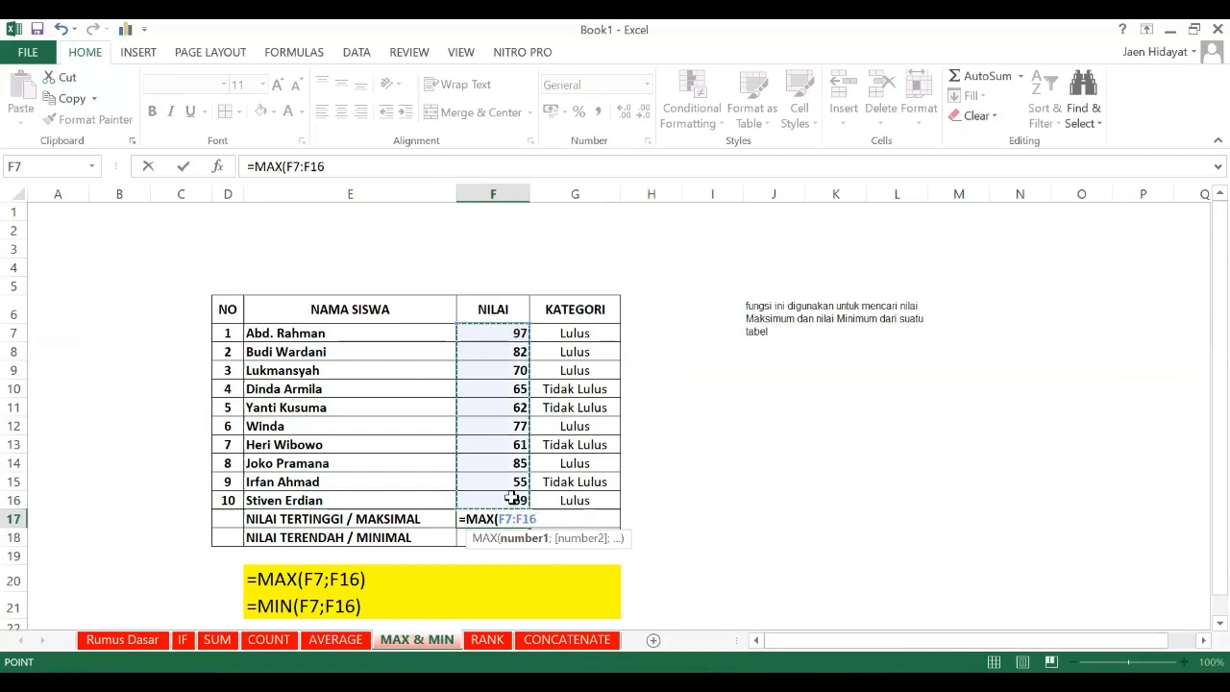
pyautogui.write(')')
pyautogui.press('Return')
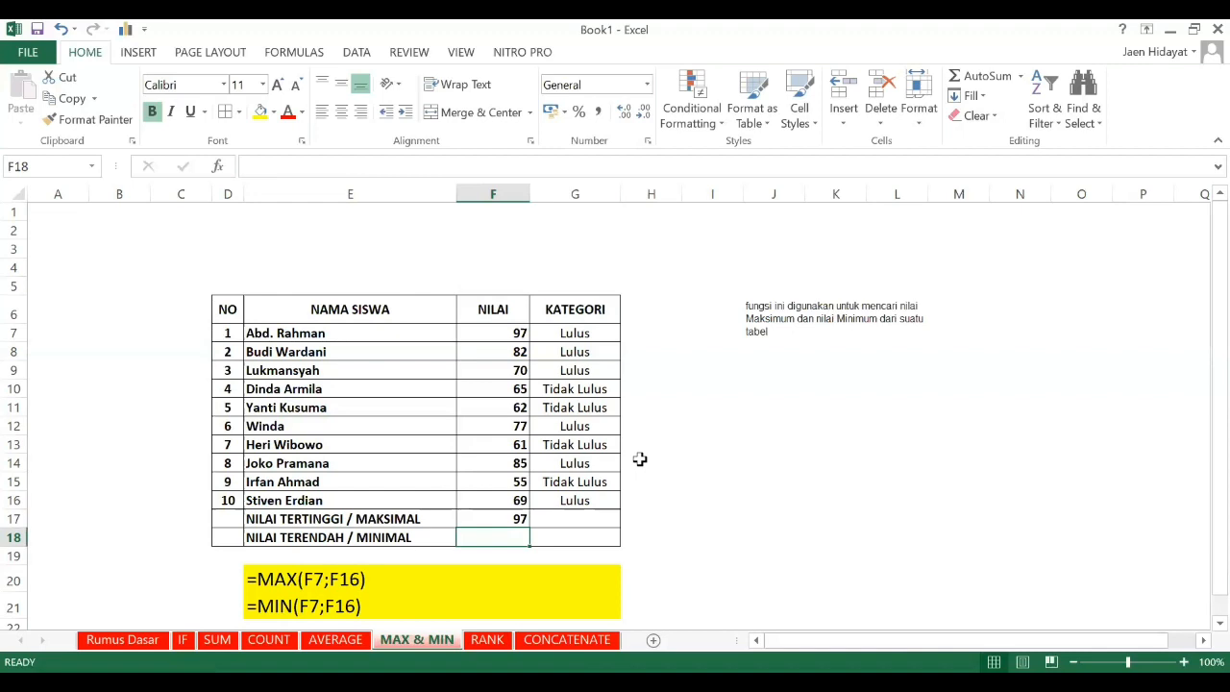
# - Find the lowest NILAI score by entering =MIN(F7:F16) in cell F18 of the NILAI TERENDAH / MINIMAL row
pyautogui.write('=')
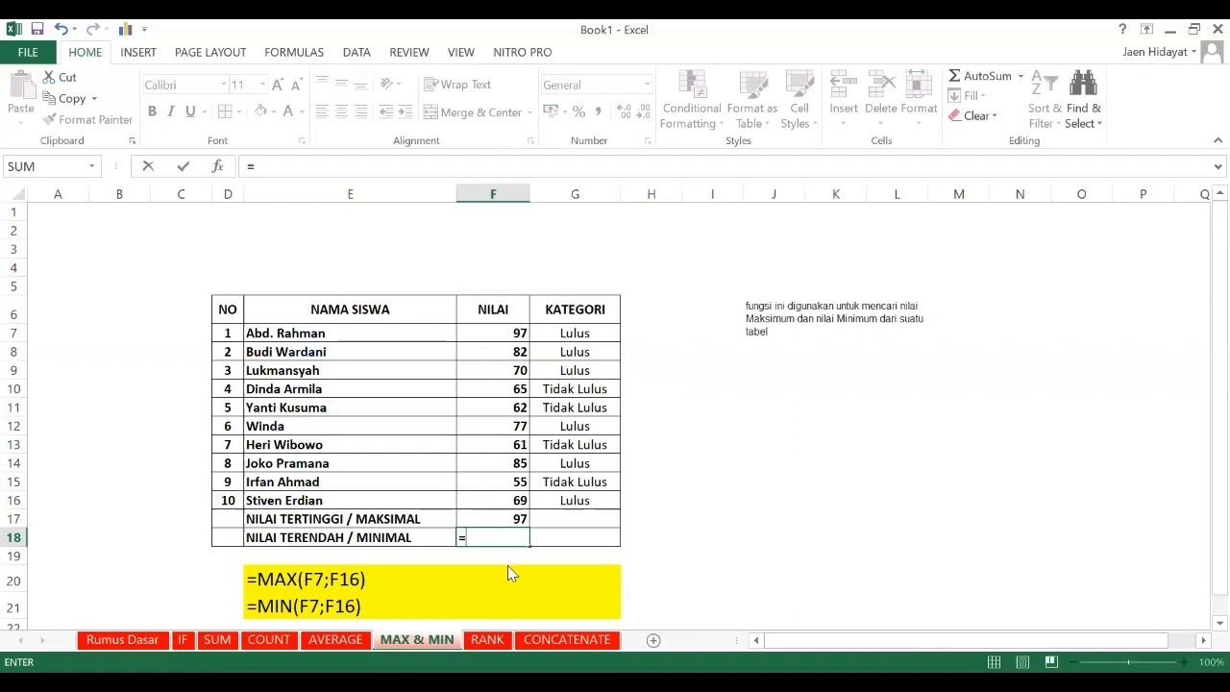
pyautogui.write('min')
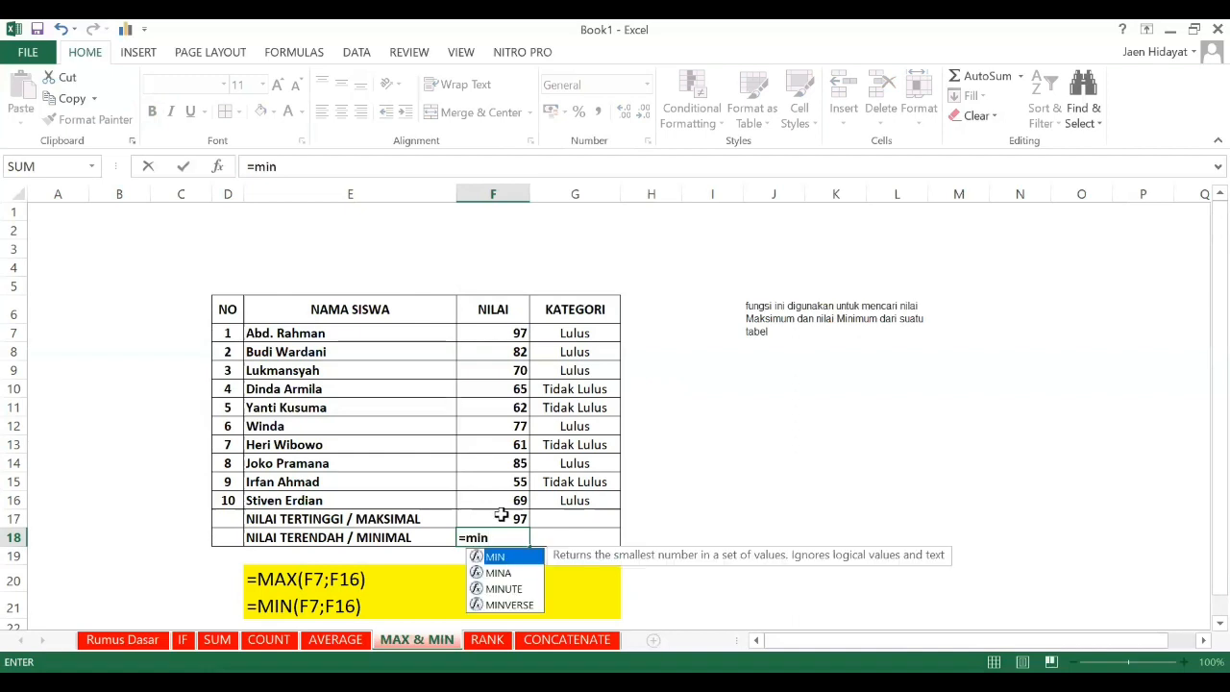
pyautogui.doubleClick(495, 557)
pyautogui.moveTo(500, 333); pyautogui.dragTo(502, 507)
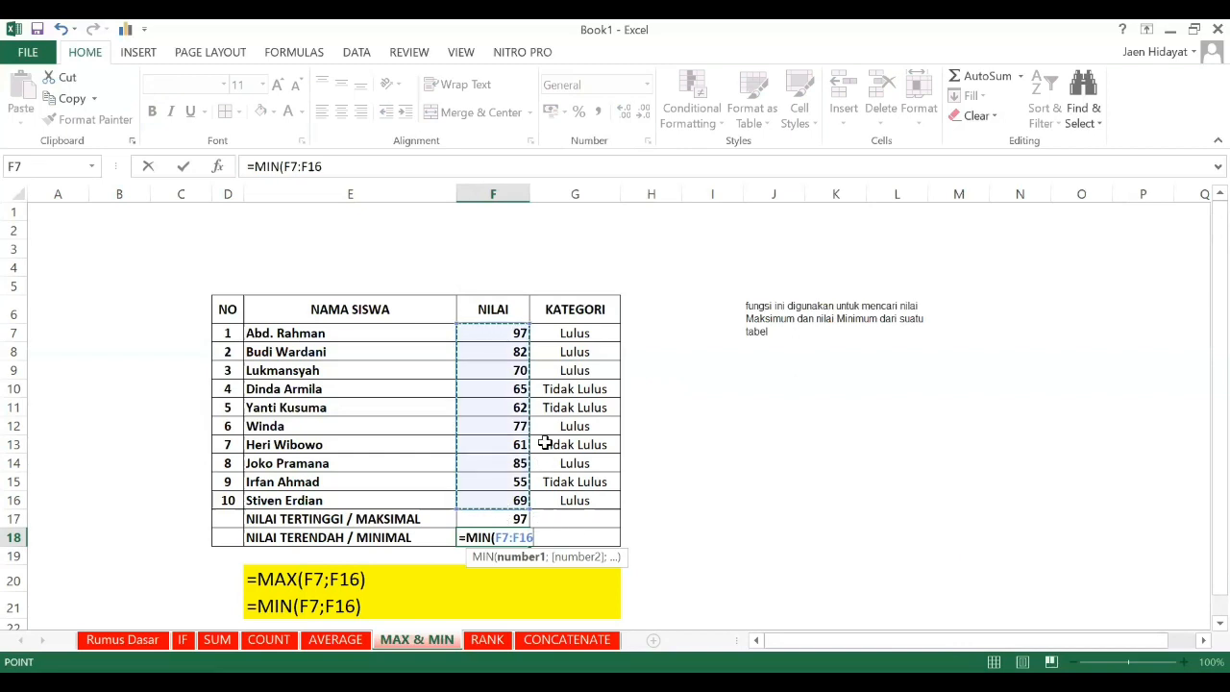
pyautogui.press('Return')
# - Compare the MAX and MIN formulas in F17 and F18 with the NILAI scores in F7:F16
pyautogui.press('Up')
pyautogui.press('Up')
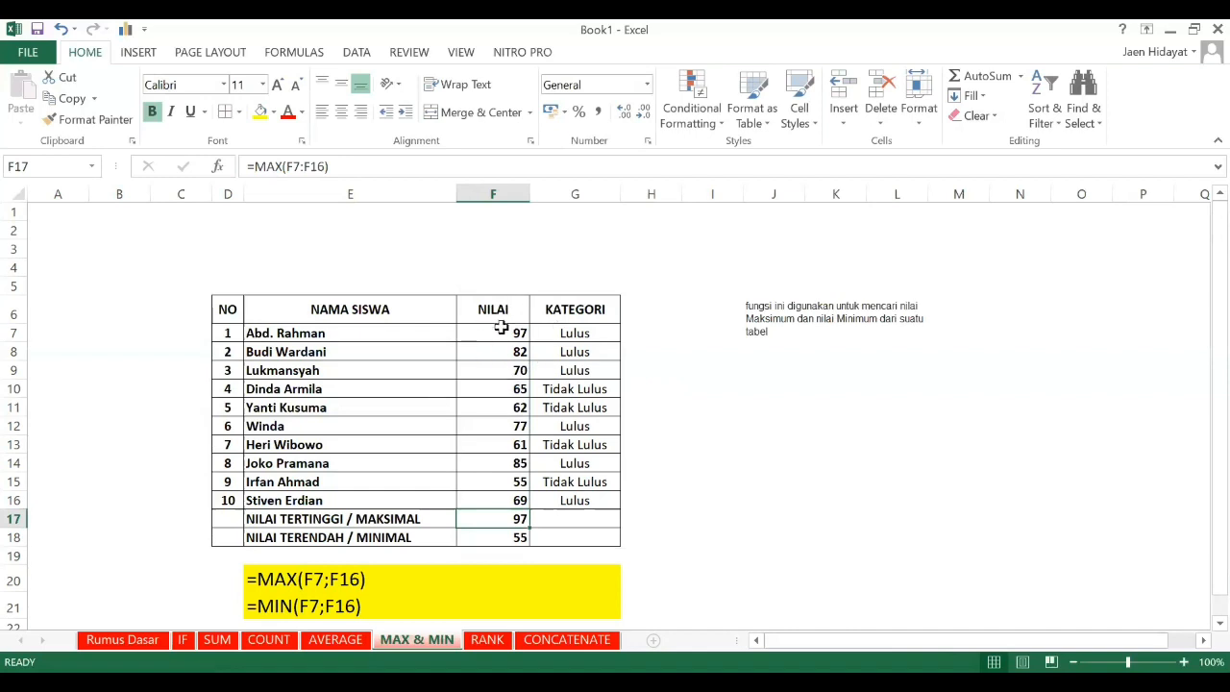
pyautogui.moveTo(485, 331); pyautogui.dragTo(491, 502)
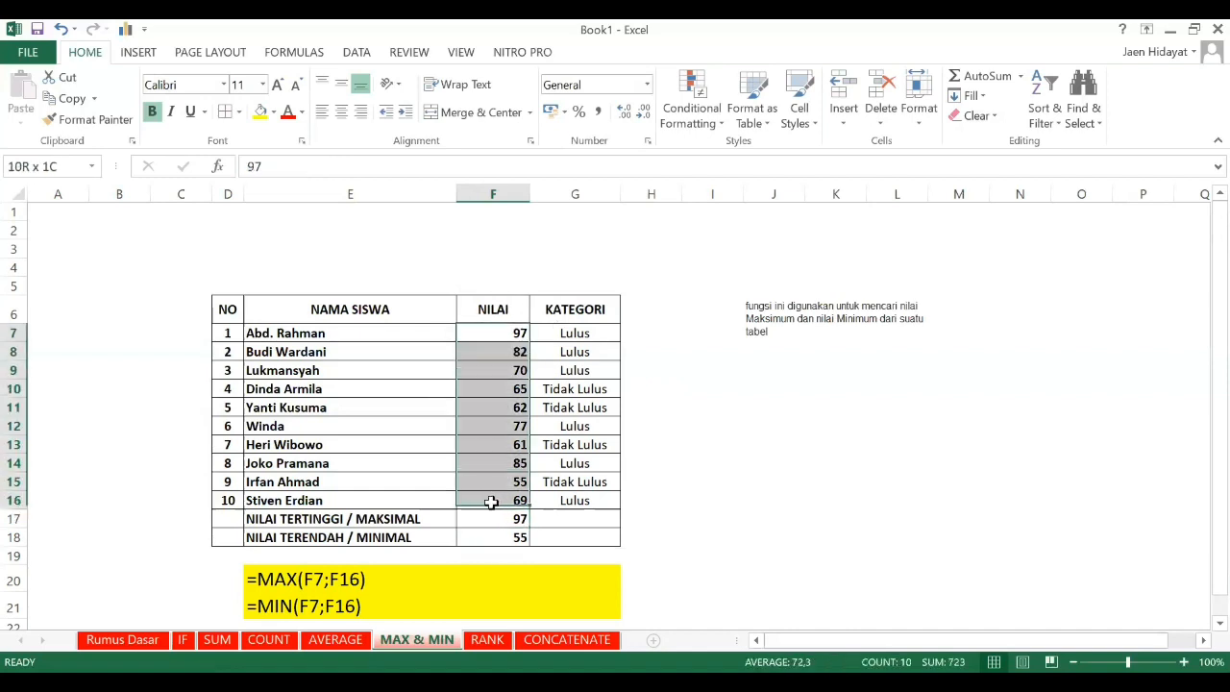
pyautogui.click(501, 532)
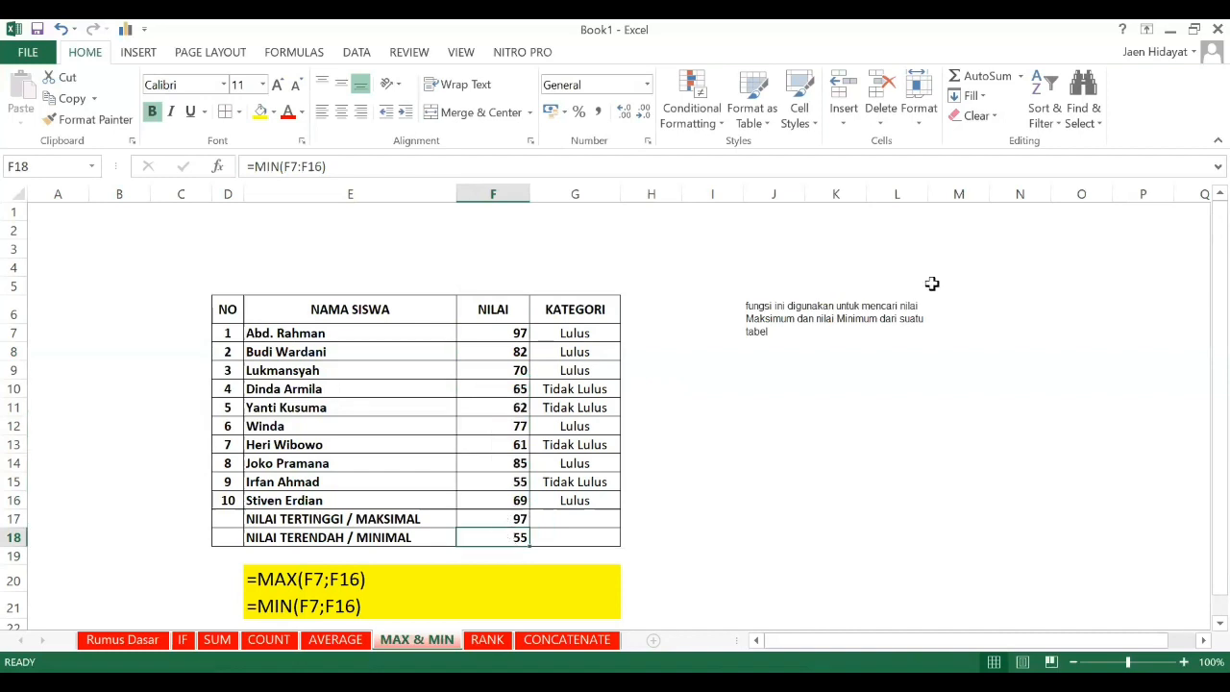
# - Highlight the lowest score in F15 and the highest score in F7 with a red fill and white font
pyautogui.click(516, 478)
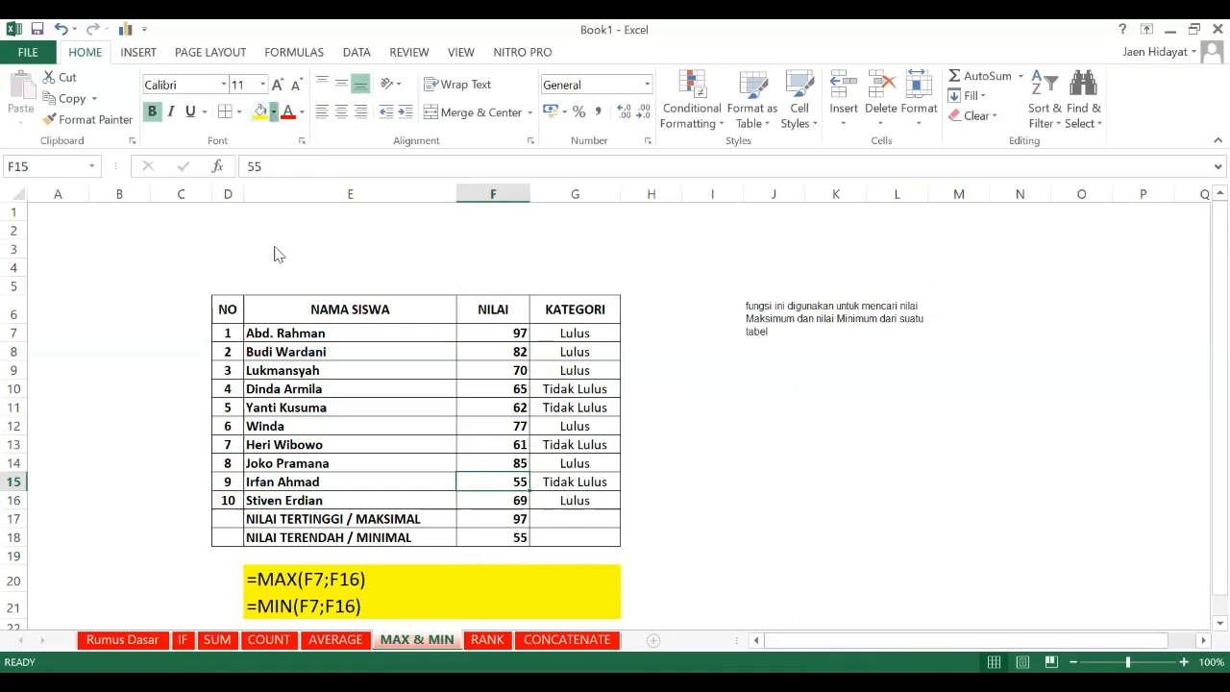
pyautogui.click(273, 112)
pyautogui.click(277, 251)
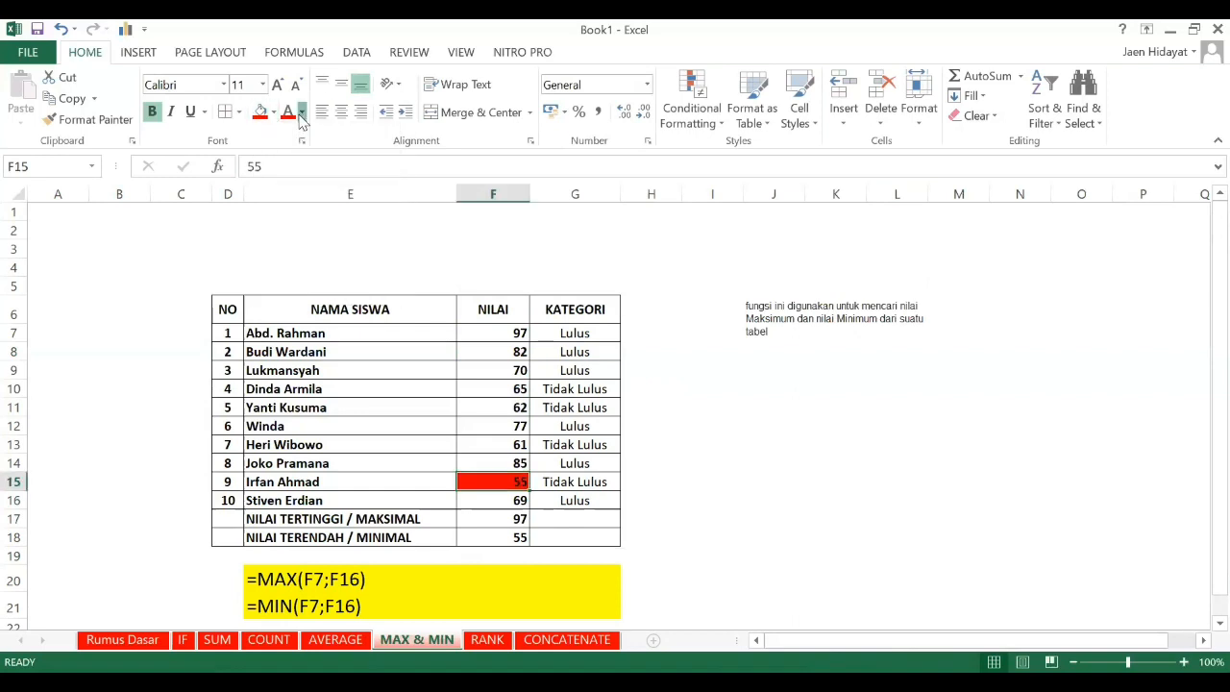
pyautogui.click(301, 114)
pyautogui.click(291, 179)
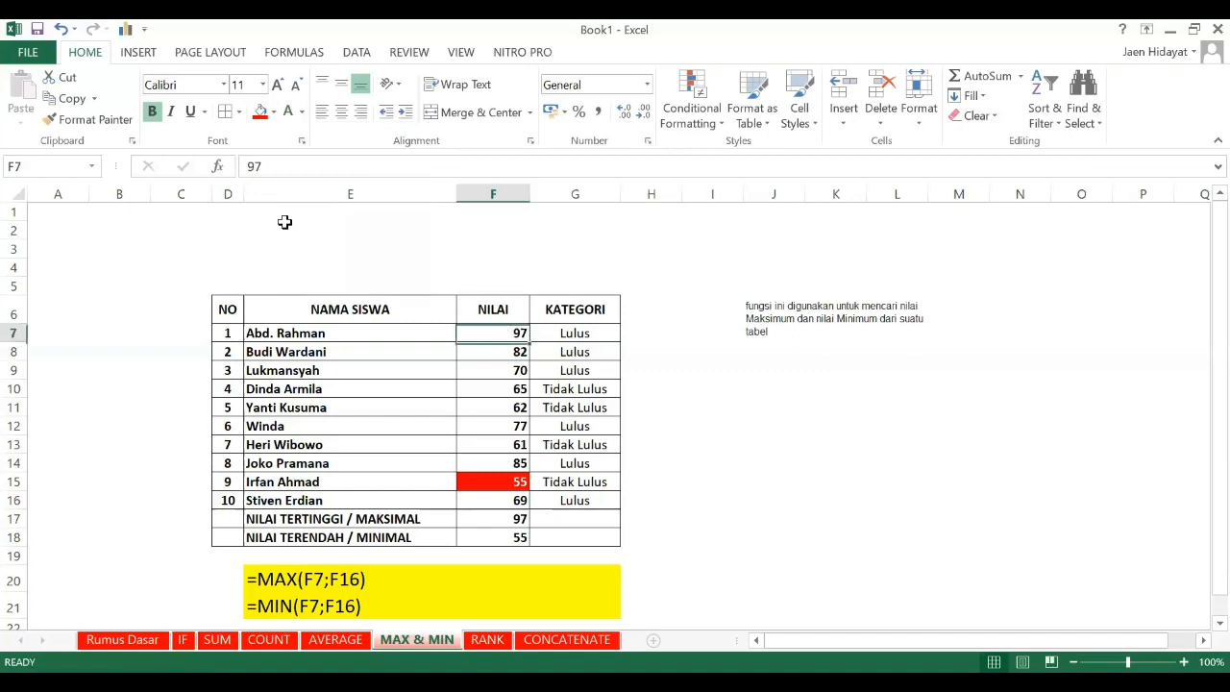
pyautogui.click(261, 112)
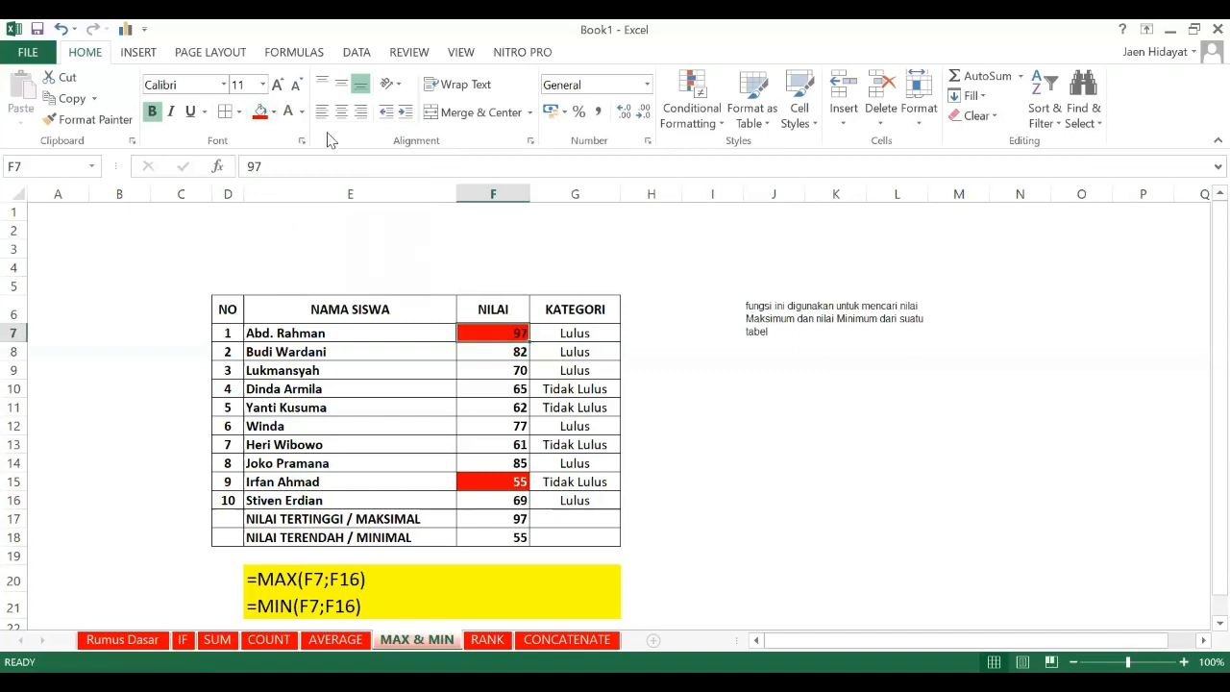
pyautogui.click(493, 388)
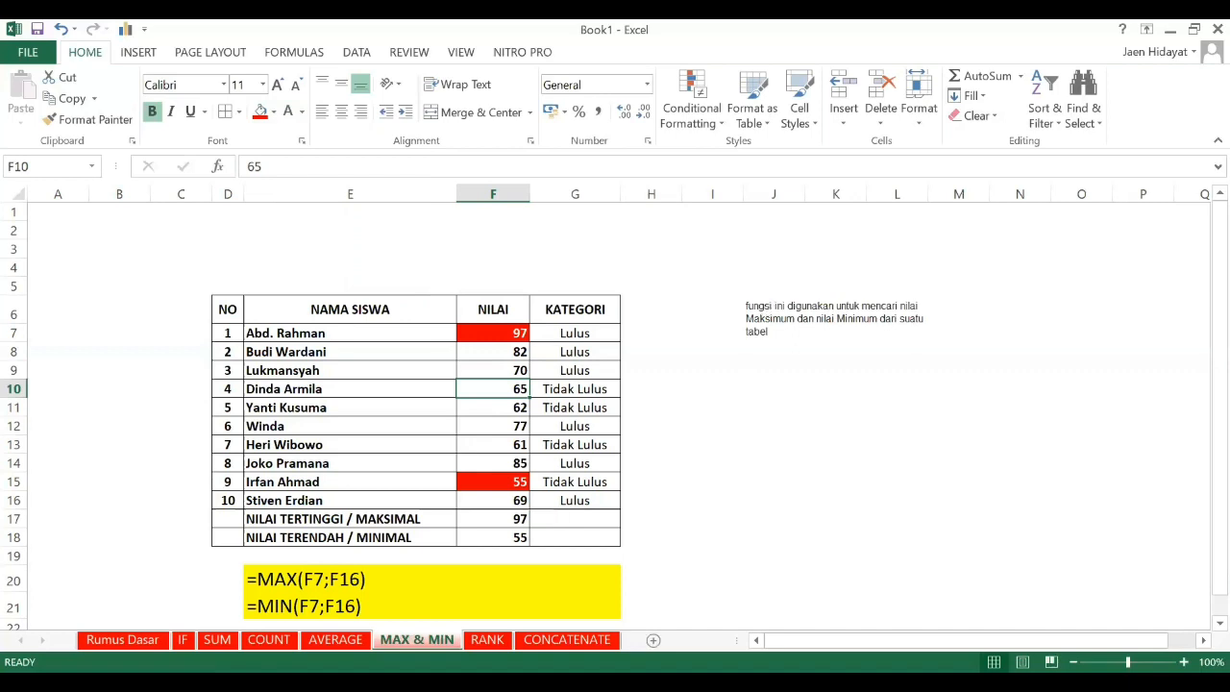
# - Open the RANK sheet and examine the NILAI column and the empty Rank column
pyautogui.click(487, 639)
pyautogui.scroll(2, 527, 362)
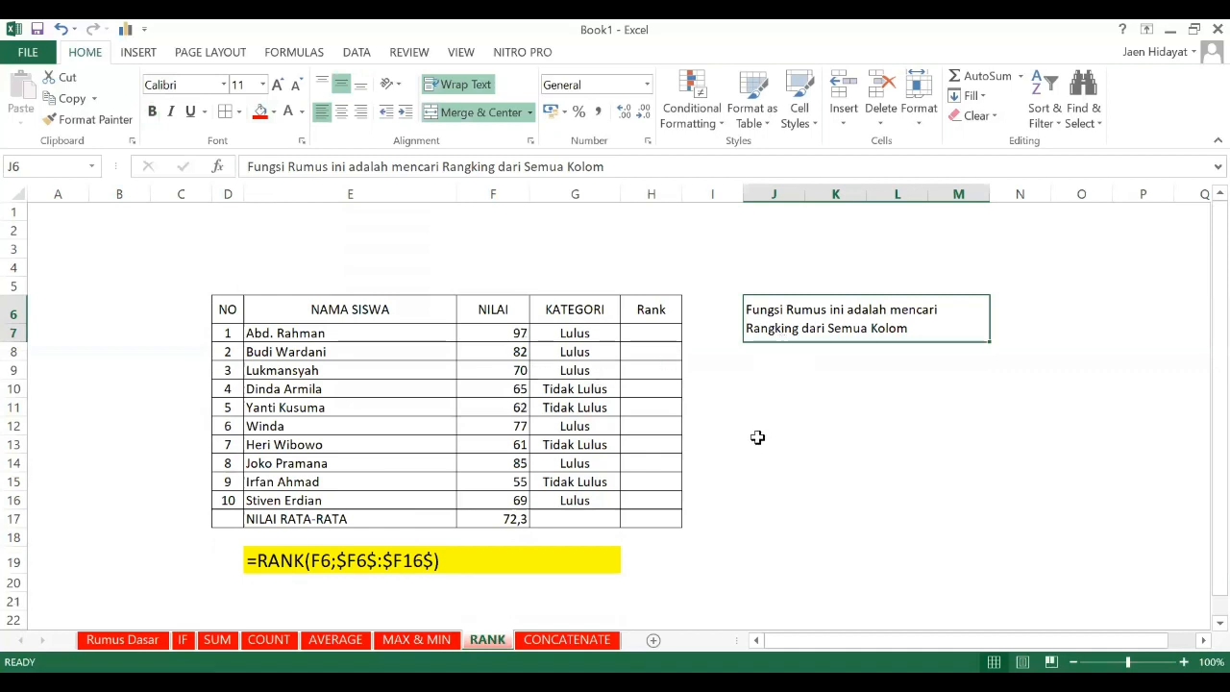
pyautogui.moveTo(495, 309); pyautogui.dragTo(516, 518)
pyautogui.click(652, 350)
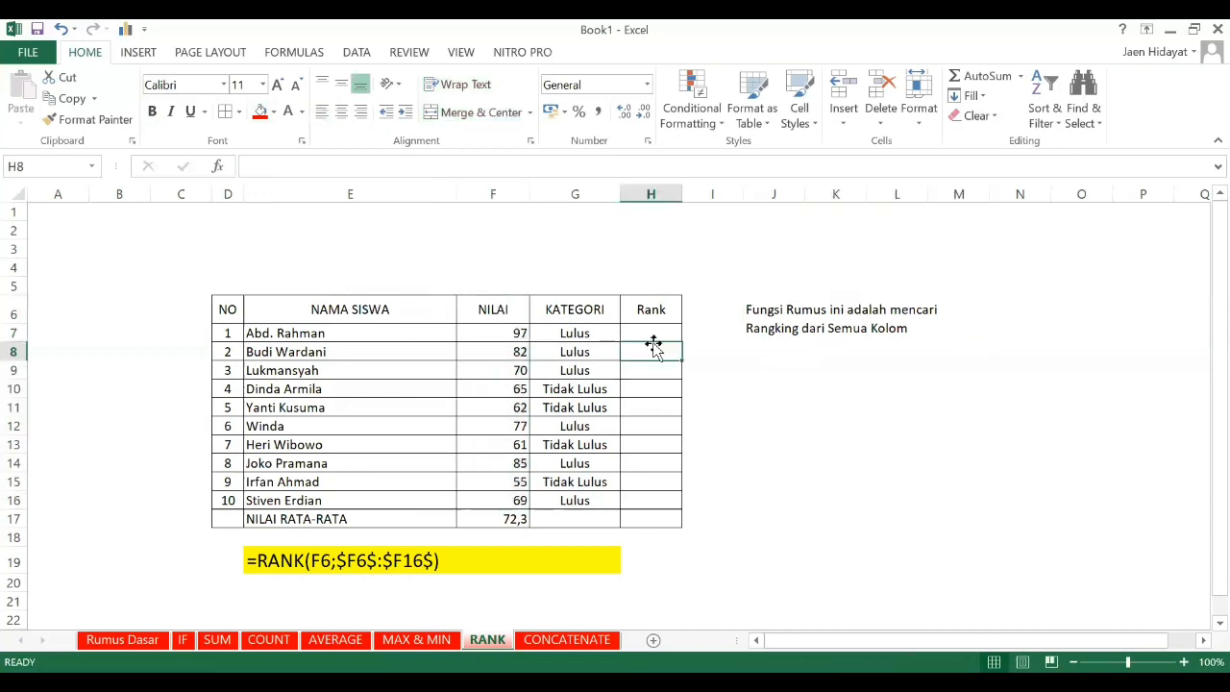
# - Review the NILAI scores in F7:F16 and the empty Rank cells from H7 to H16
pyautogui.click(634, 332)
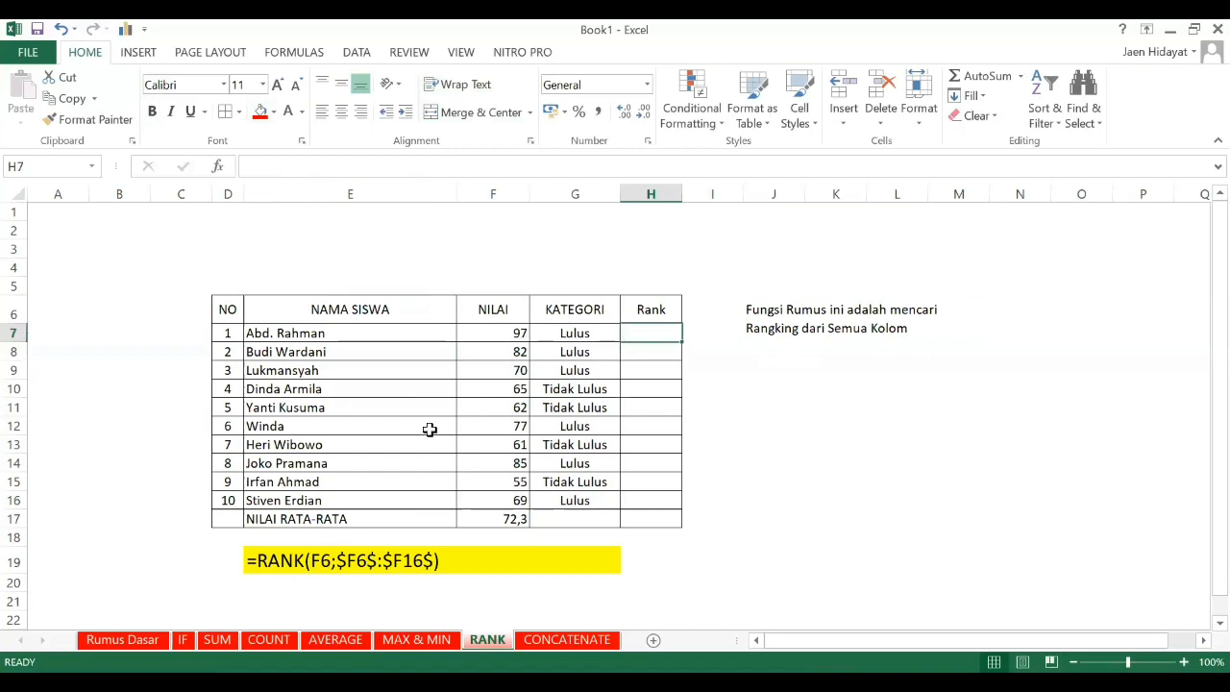
pyautogui.click(499, 334)
pyautogui.moveTo(498, 499); pyautogui.dragTo(499, 500)
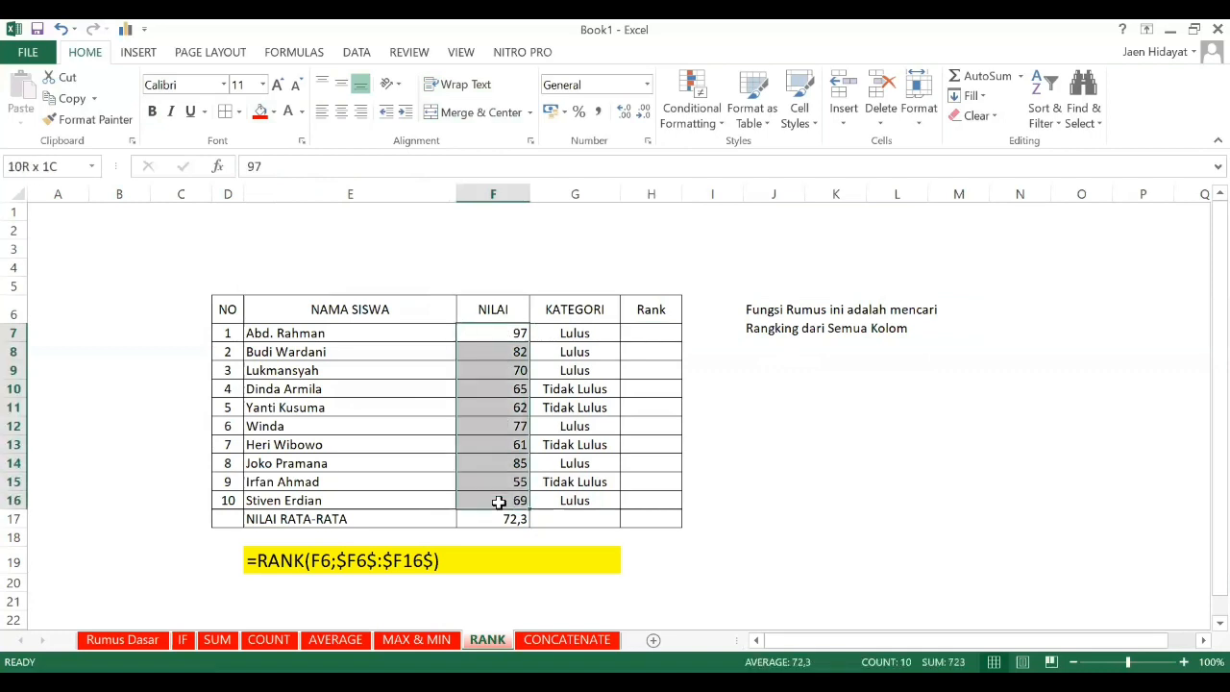
pyautogui.click(649, 330)
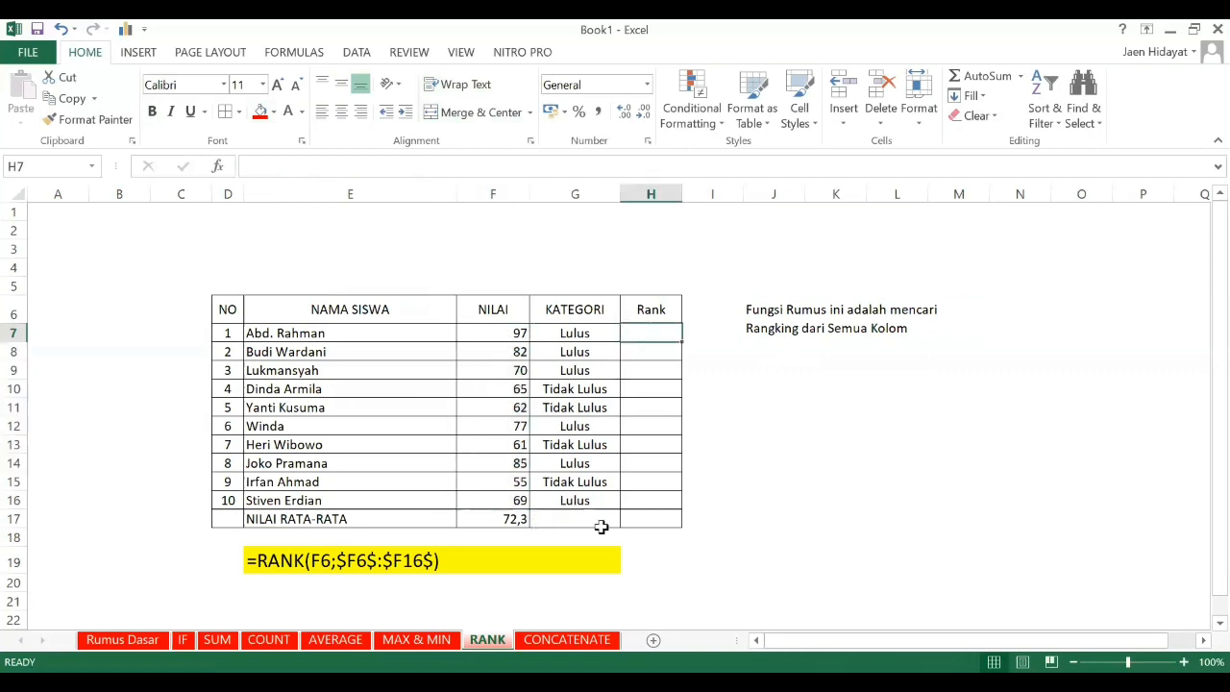
pyautogui.click(669, 499)
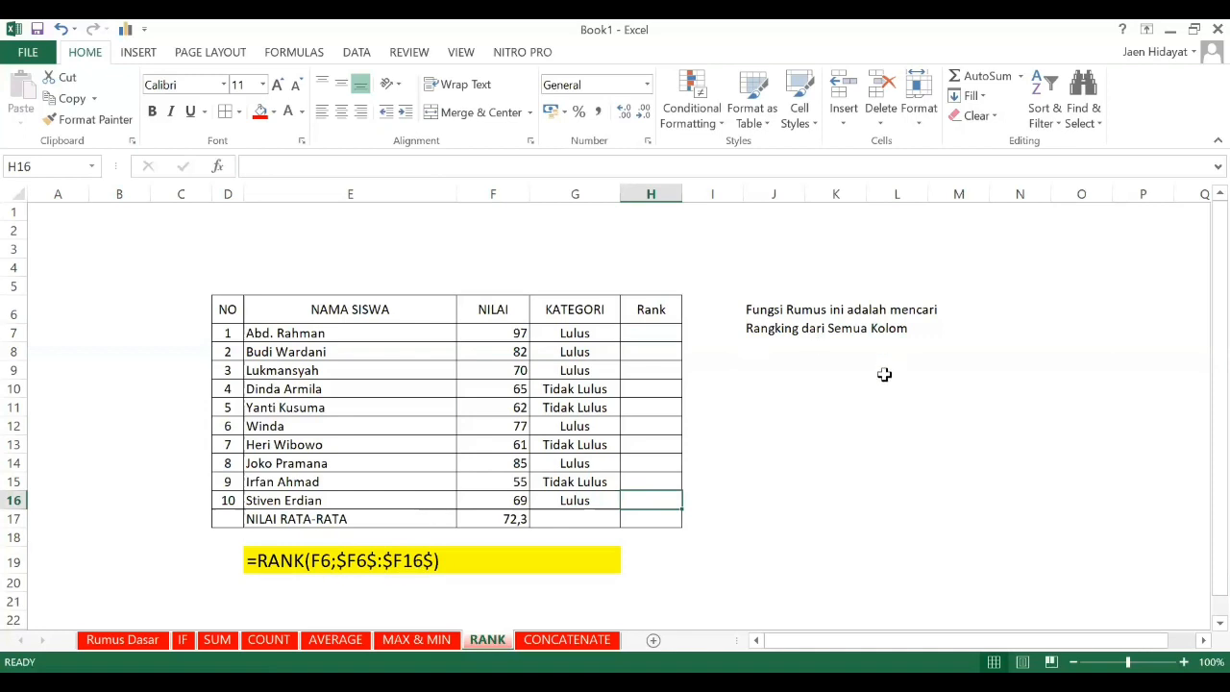
# - Start a RANK formula in H7 with F7 as the number and F7:F16 as the reference range
pyautogui.click(637, 338)
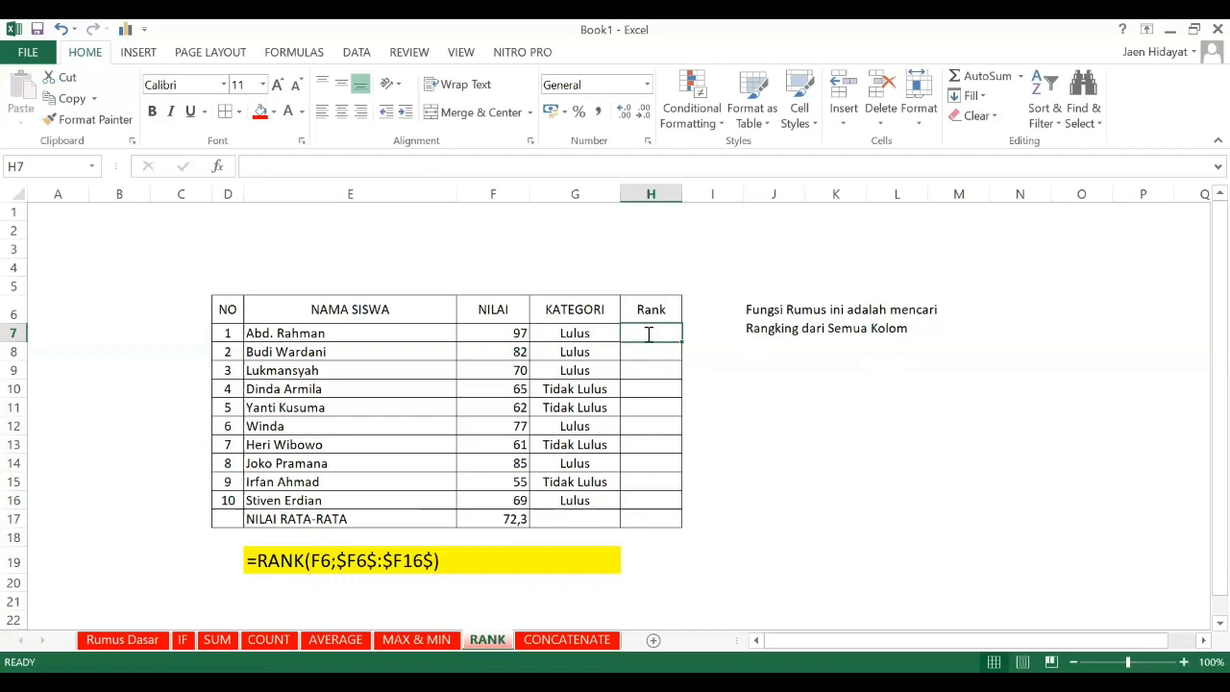
pyautogui.write('=')
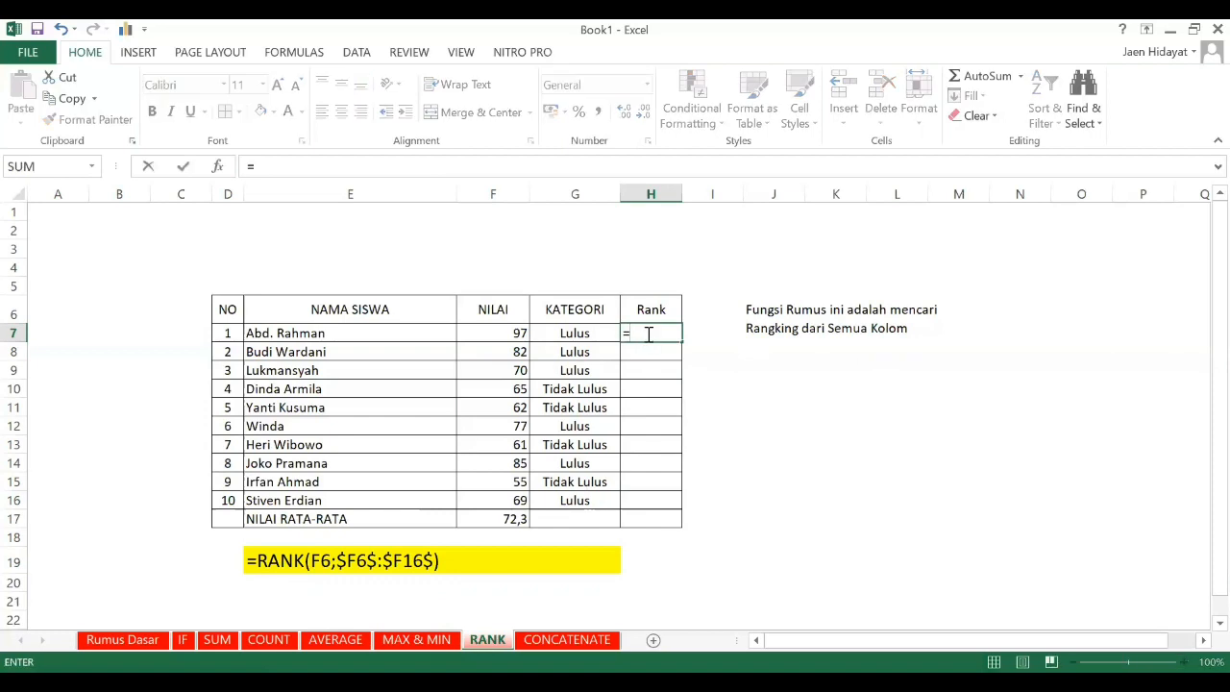
pyautogui.write('rank')
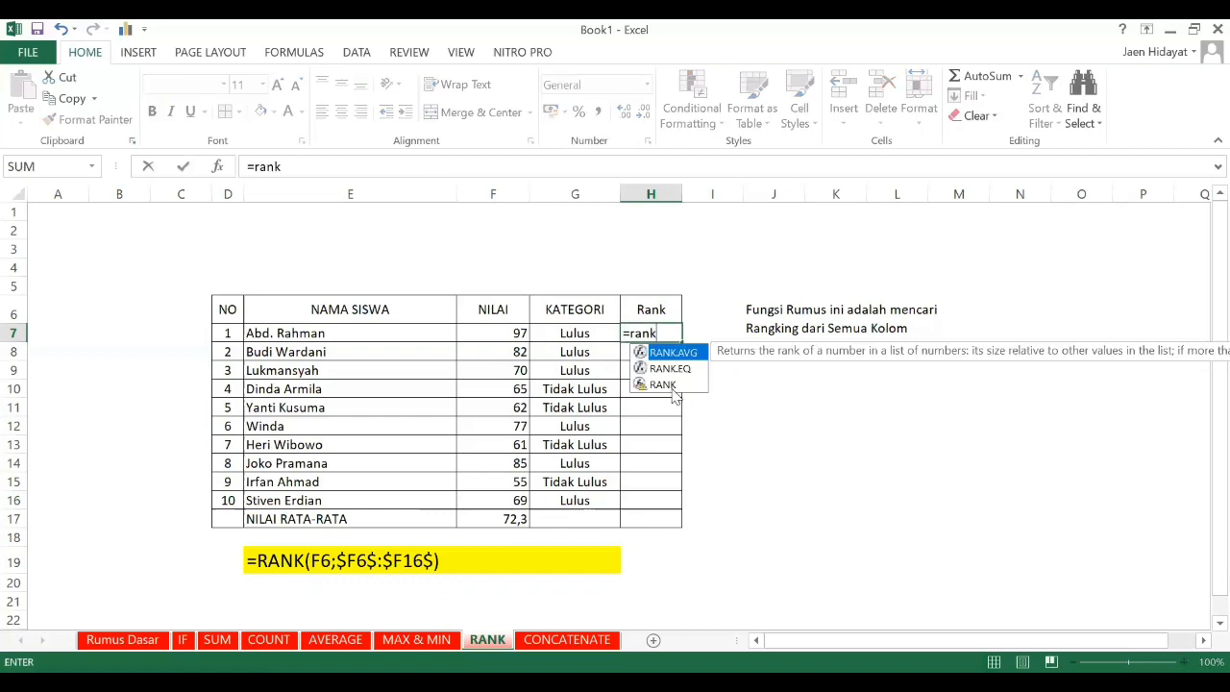
pyautogui.press('Tab')
pyautogui.press('Left')
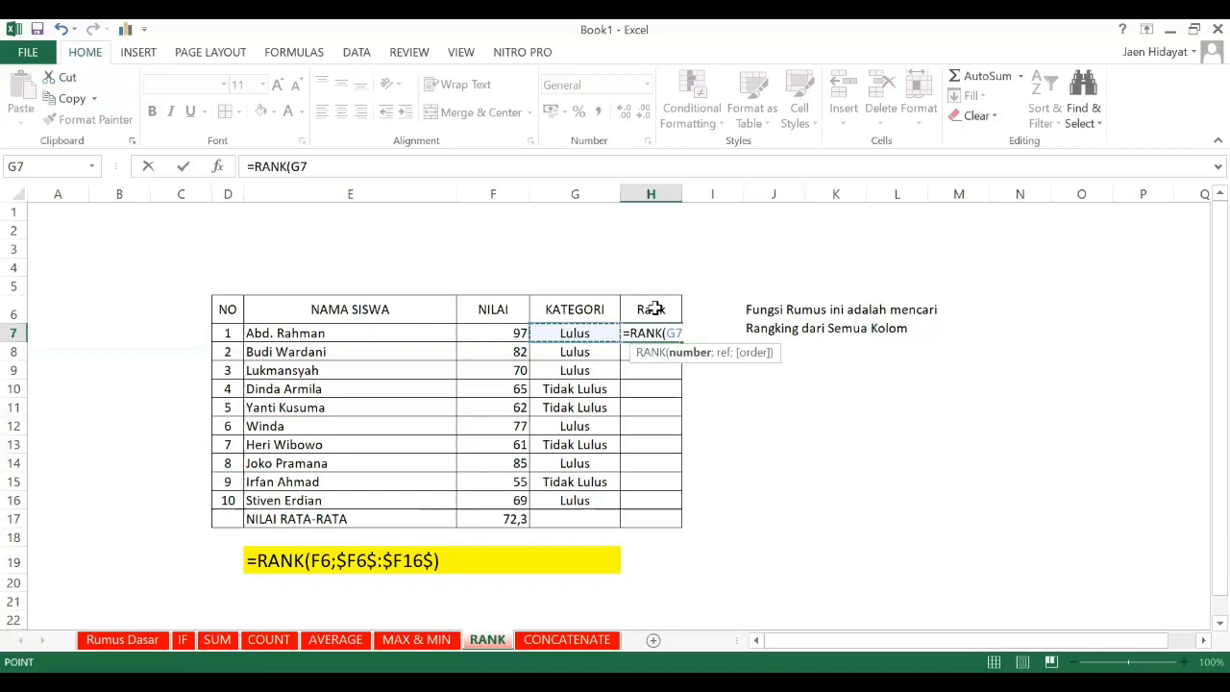
pyautogui.write(';')
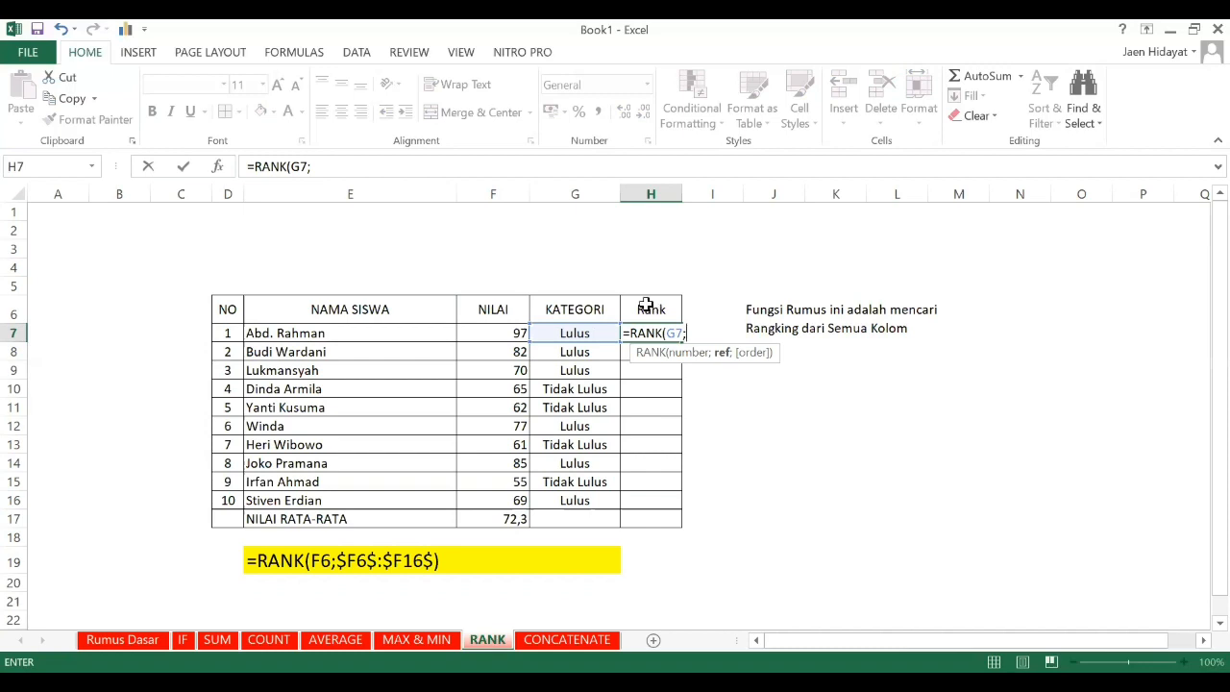
pyautogui.moveTo(557, 327); pyautogui.dragTo(514, 324)
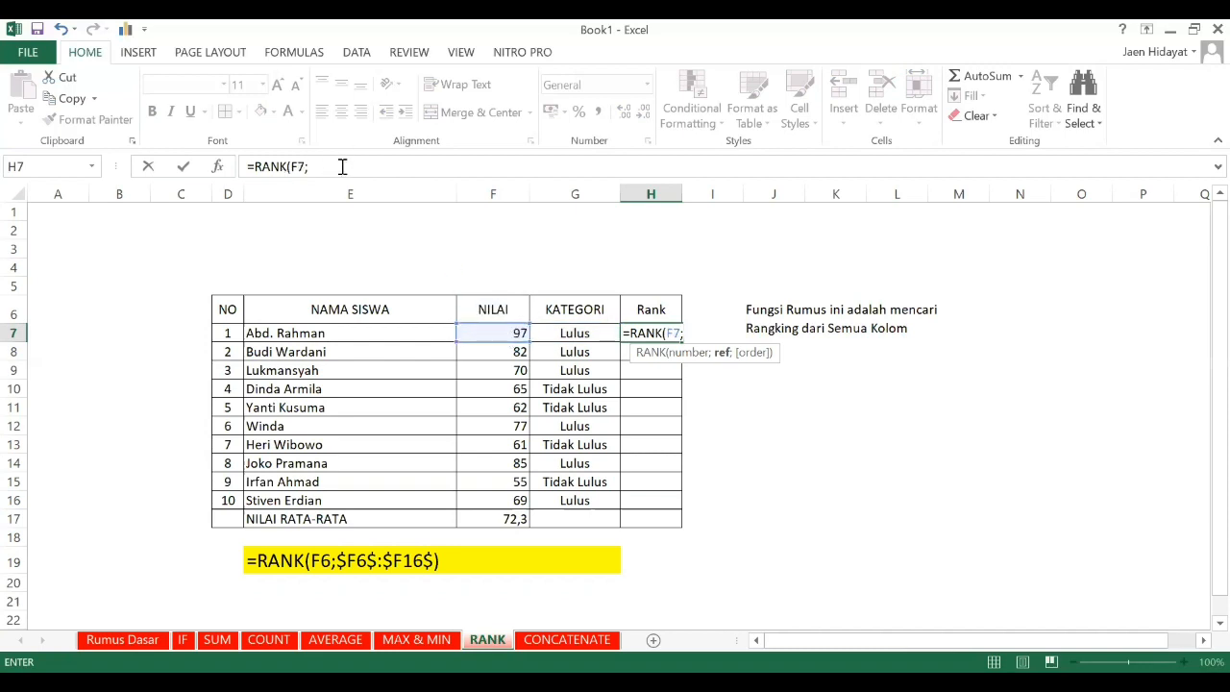
pyautogui.click(342, 166)
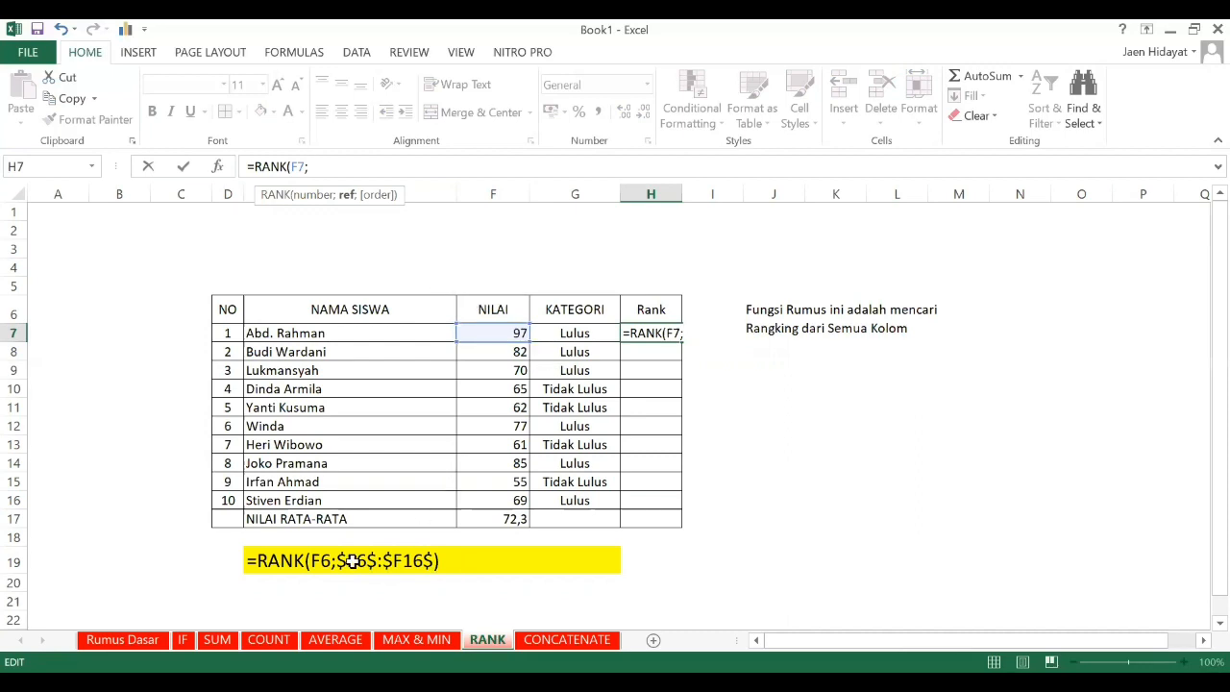
pyautogui.click(498, 331)
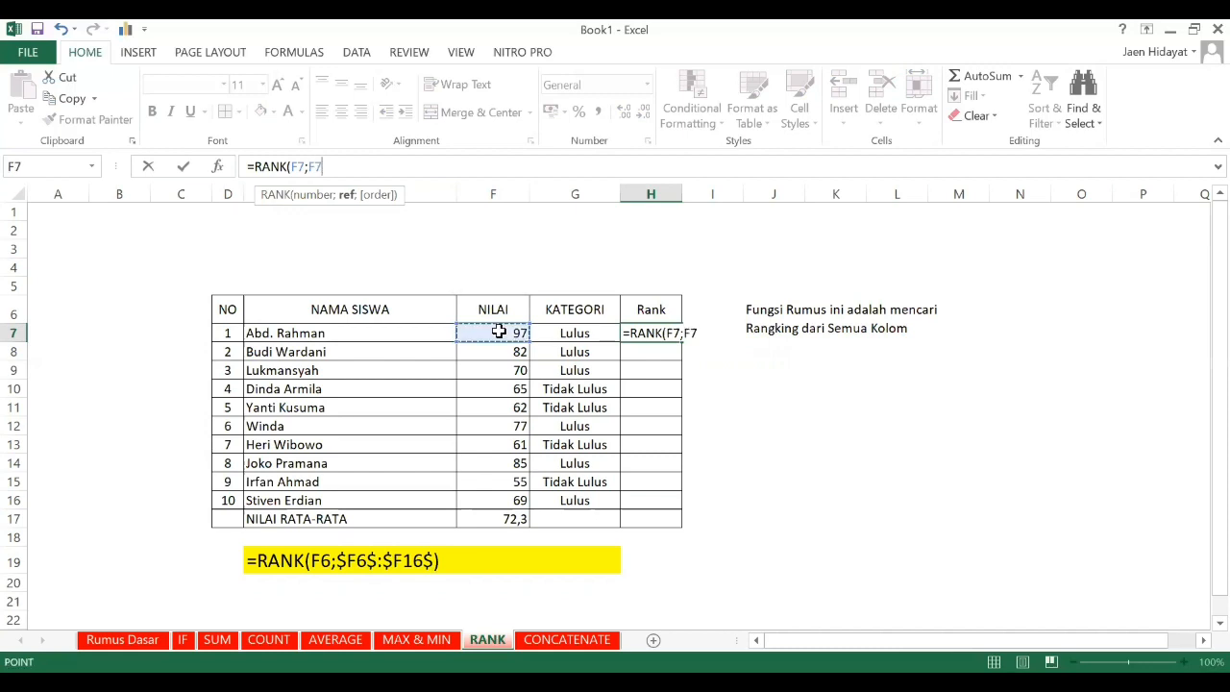
pyautogui.moveTo(498, 331); pyautogui.dragTo(497, 503)
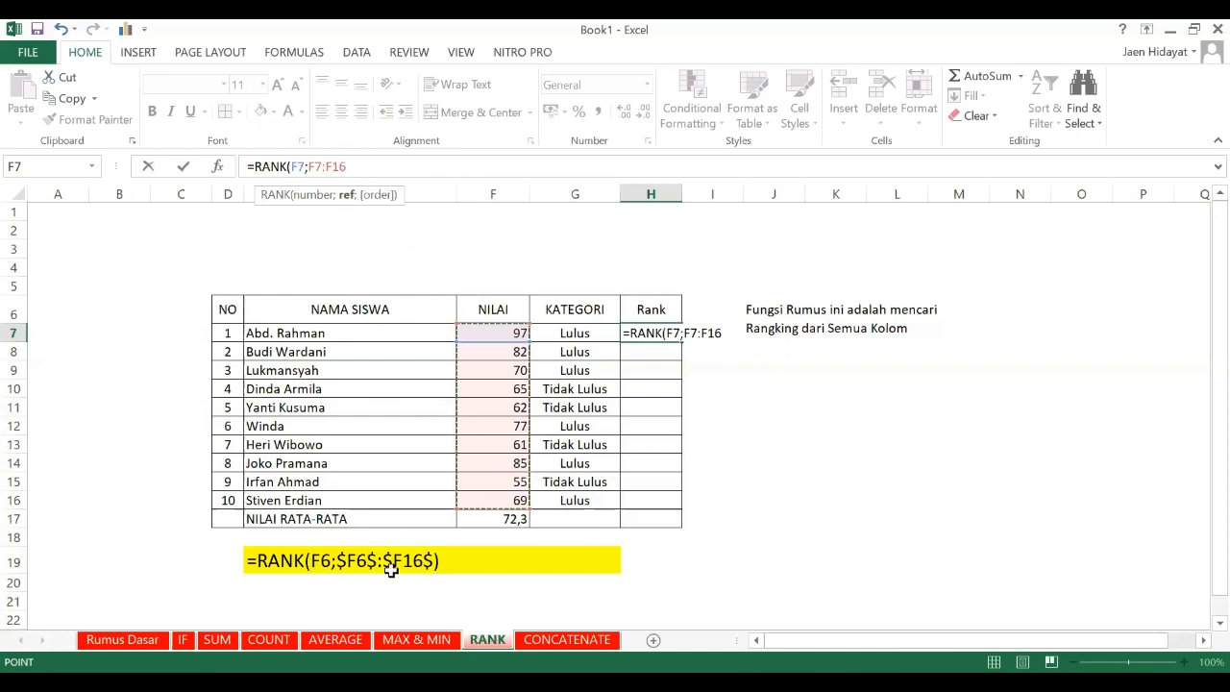
# - Make the reference range absolute and complete the H7 formula as =RANK(F7;$F$7:$F$16)
pyautogui.click(376, 171)
pyautogui.write('$')
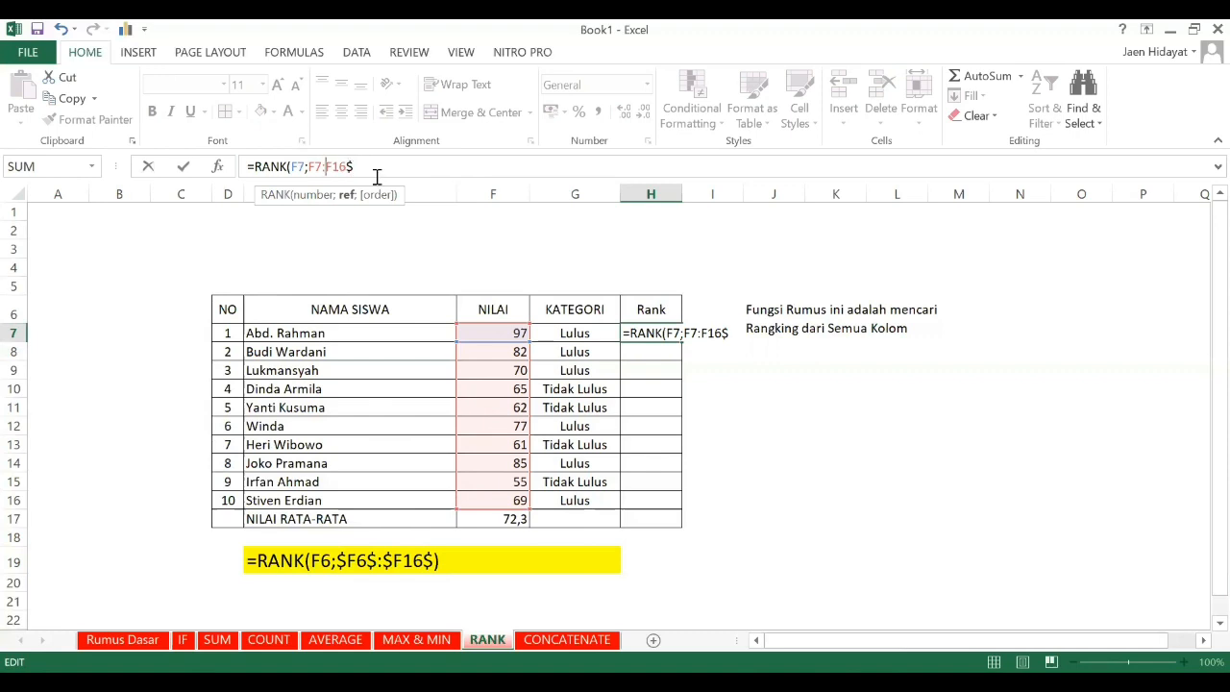
pyautogui.write('$')
pyautogui.write('$')
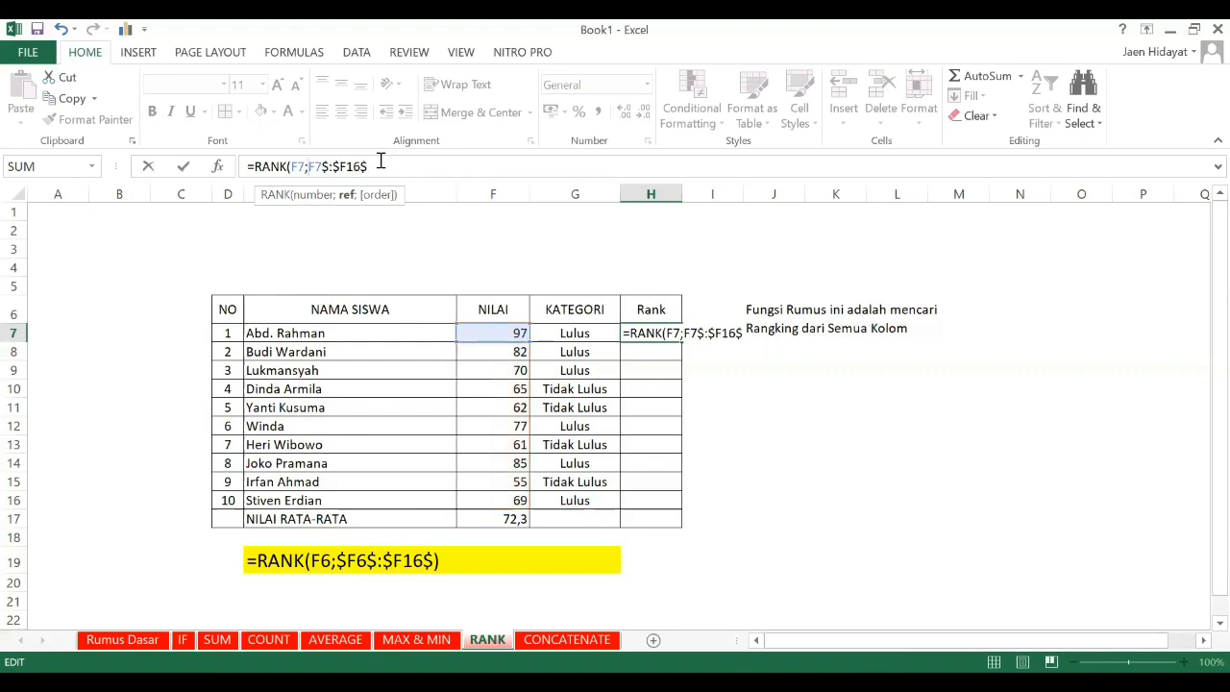
pyautogui.write('$')
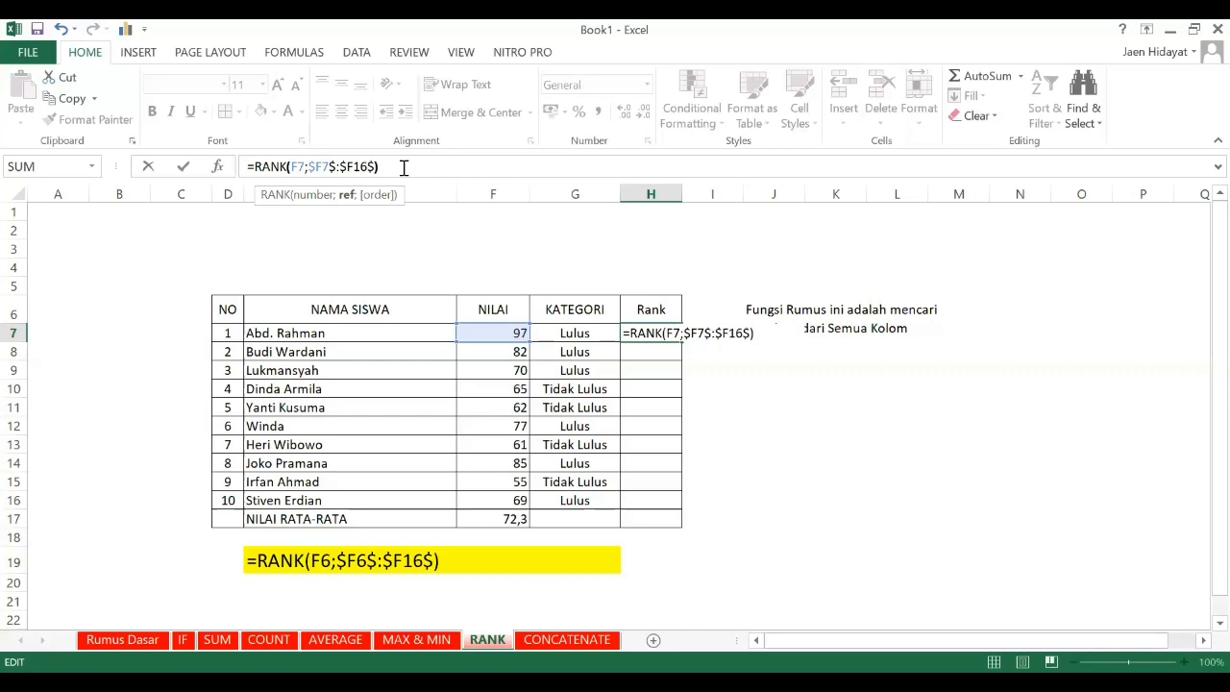
pyautogui.click(367, 193)
pyautogui.press('Delete')
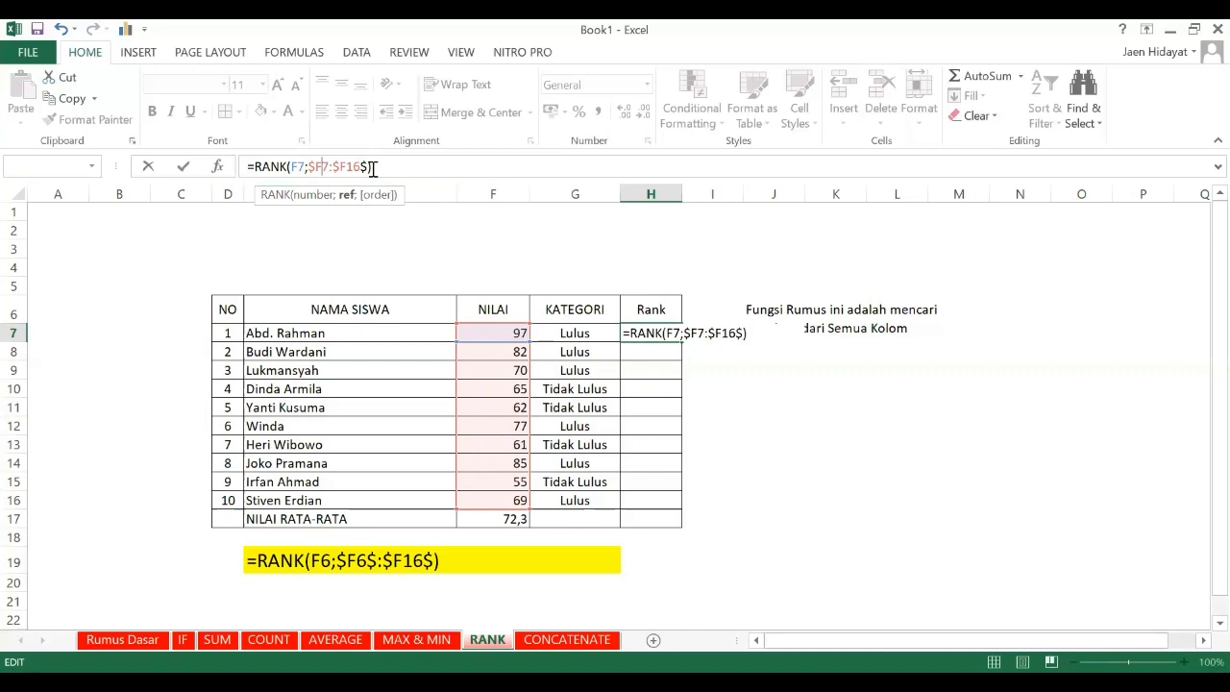
pyautogui.write('$')
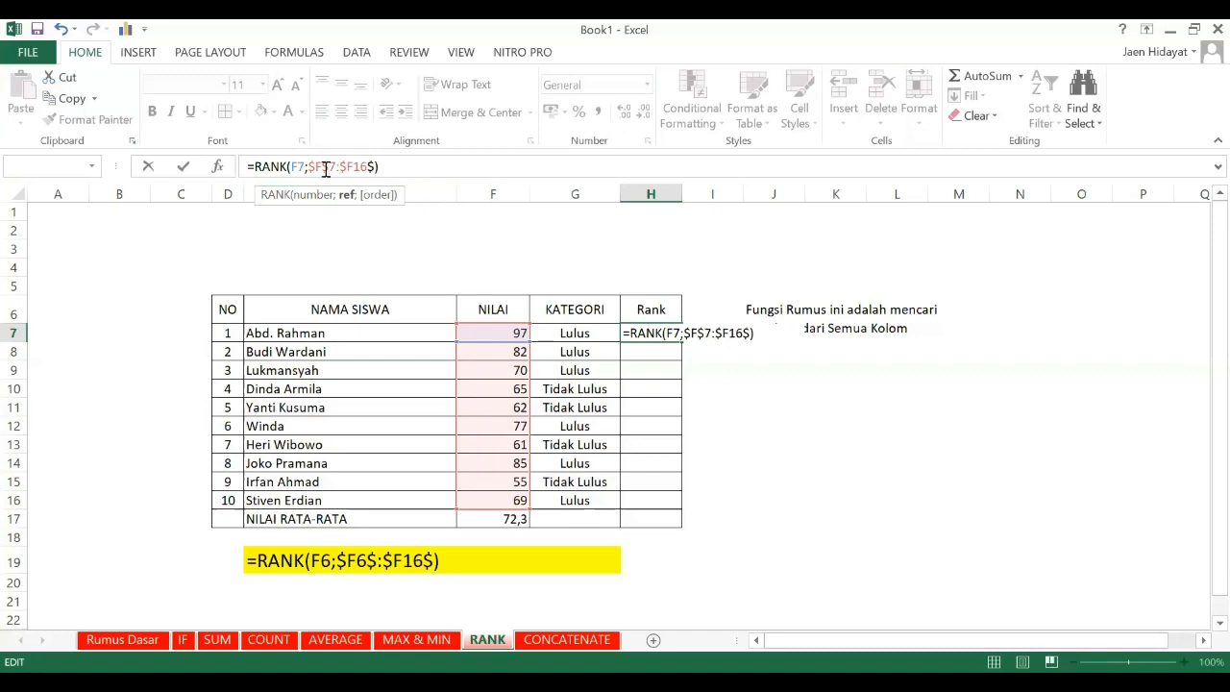
pyautogui.press('Delete')
pyautogui.write('$')
pyautogui.press('Return')
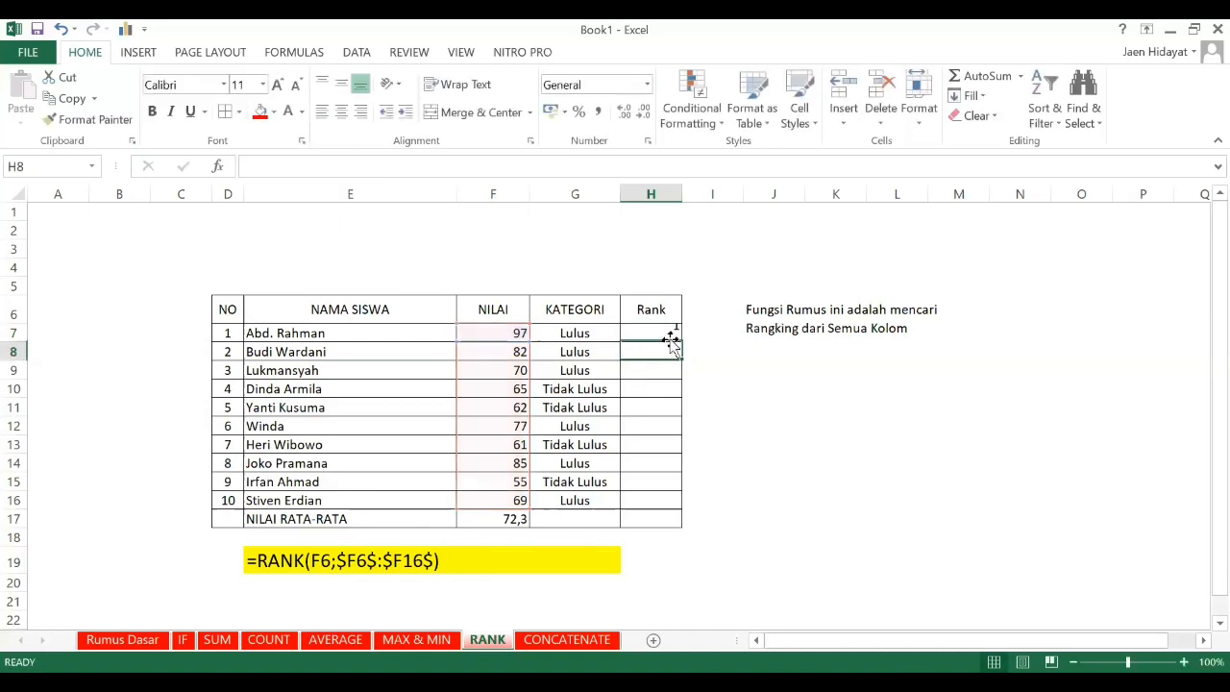
# - Copy the RANK formula from H7 to the remaining Rank cells H8:H16
pyautogui.click(670, 336)
pyautogui.hotkey('ctrl', 'c')
pyautogui.click(672, 347)
pyautogui.hotkey('shift', 'Down')
pyautogui.hotkey('shift', 'Down')
pyautogui.hotkey('shift', 'Down')
pyautogui.hotkey('shift', 'Down')
pyautogui.hotkey('shift', 'Down')
pyautogui.hotkey('shift', 'Down')
pyautogui.hotkey('shift', 'Down')
pyautogui.hotkey('shift', 'Down')
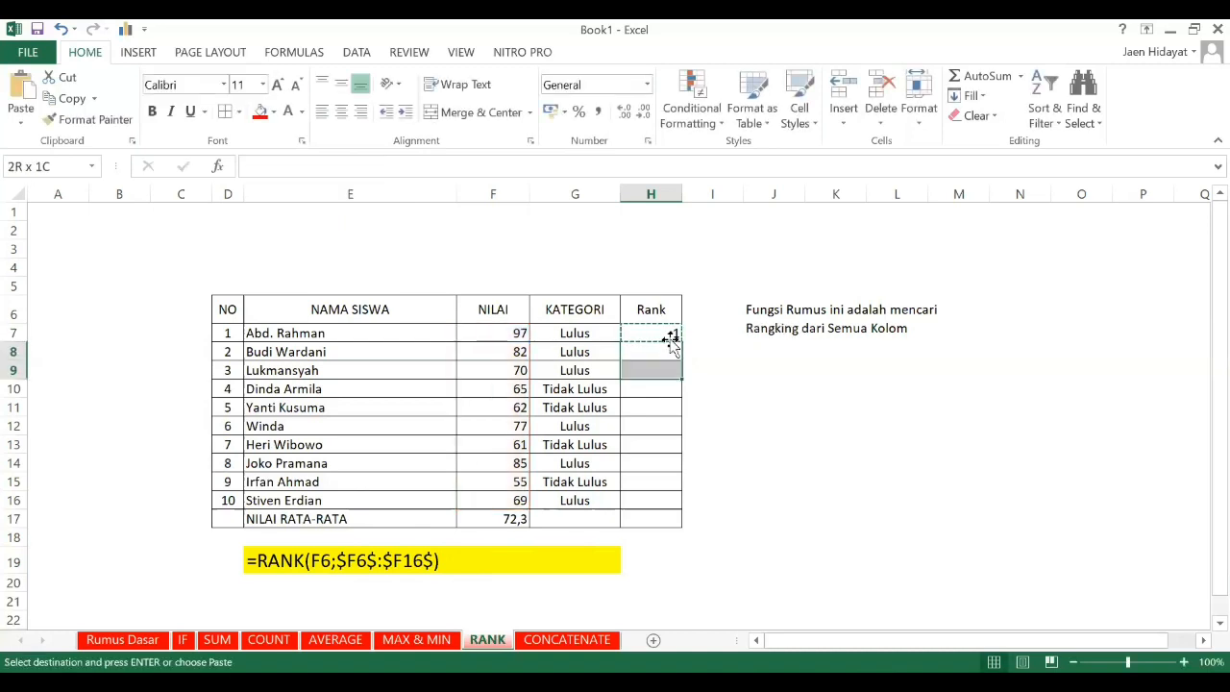
pyautogui.hotkey('ctrl', 'v')
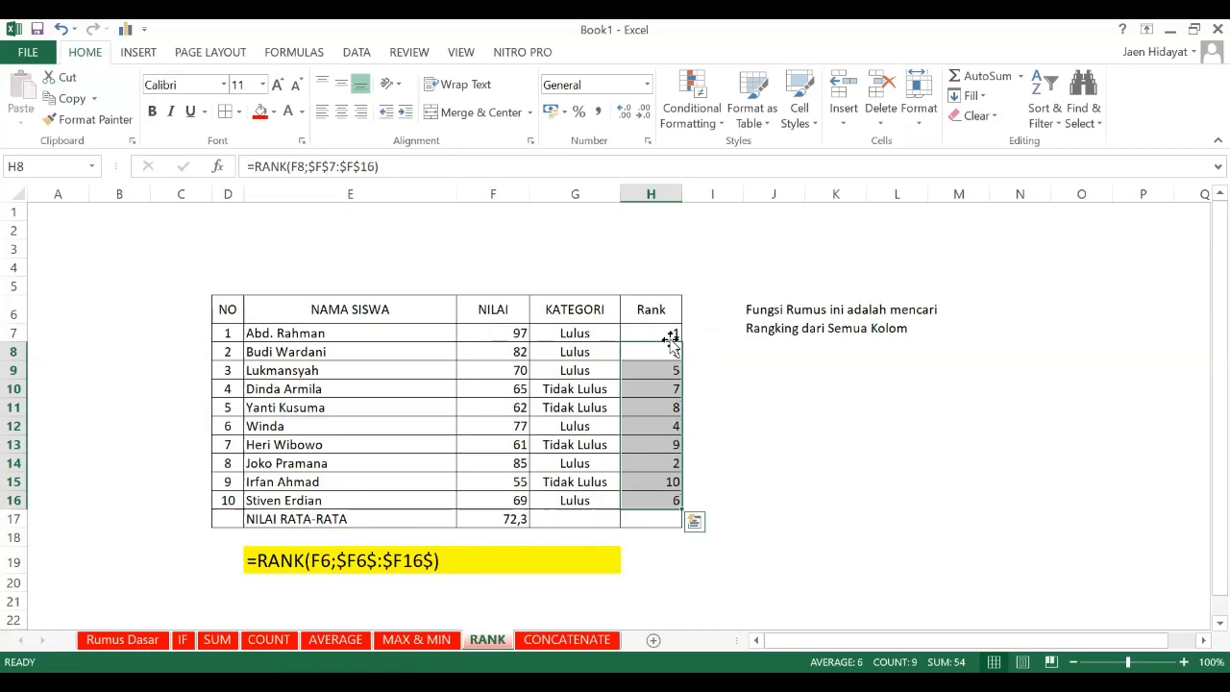
# - Edit the highlighted formula note in E19 to read =RANK(F6;$F&6:$F&16)
pyautogui.click(269, 562)
pyautogui.click(337, 166)
pyautogui.press('BackSpace')
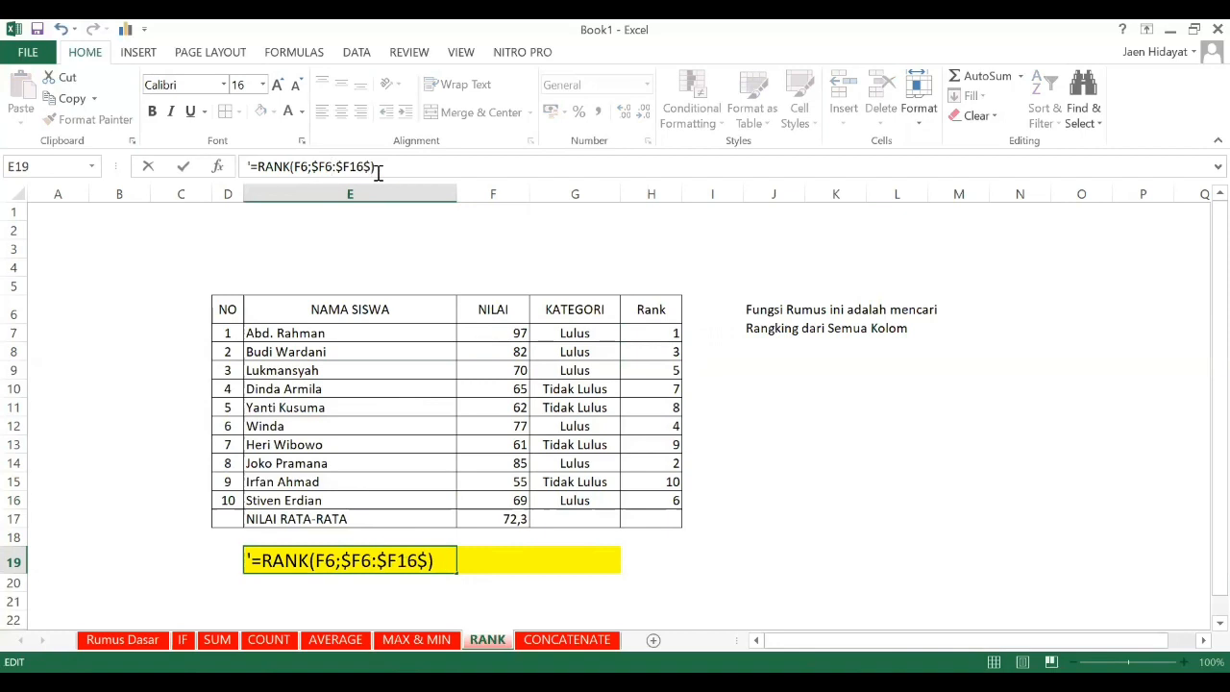
pyautogui.write('$')
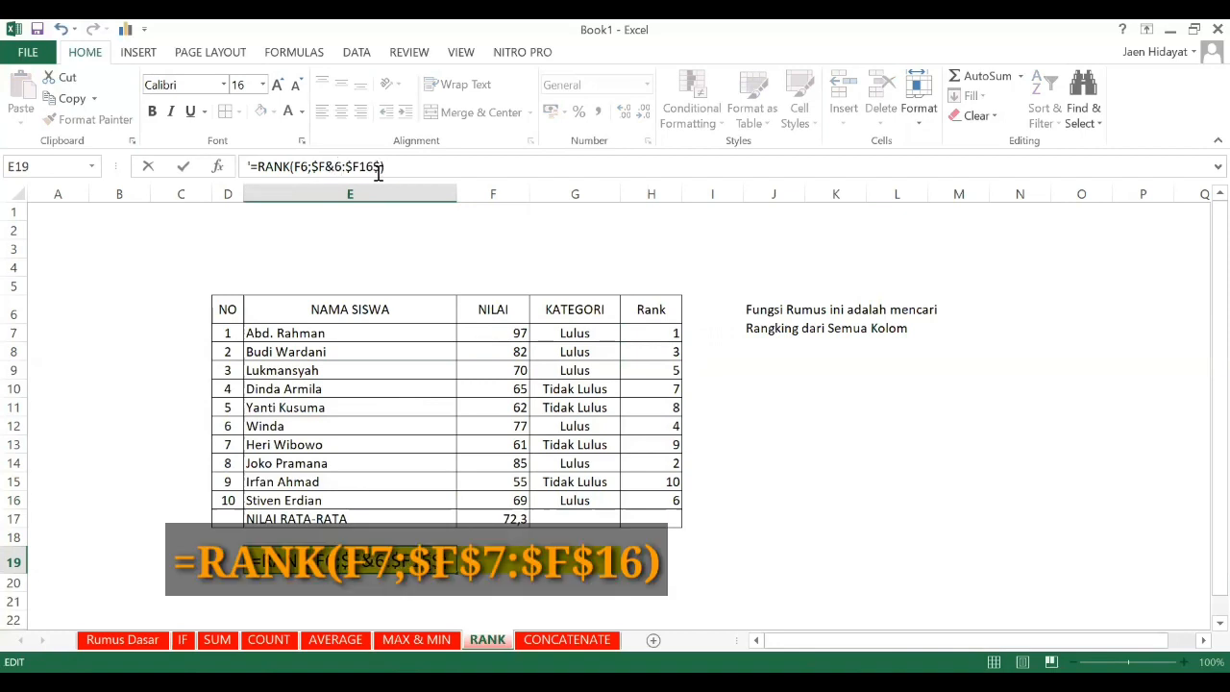
pyautogui.press('Left')
pyautogui.press('Left')
pyautogui.write('&')
pyautogui.press('Return')
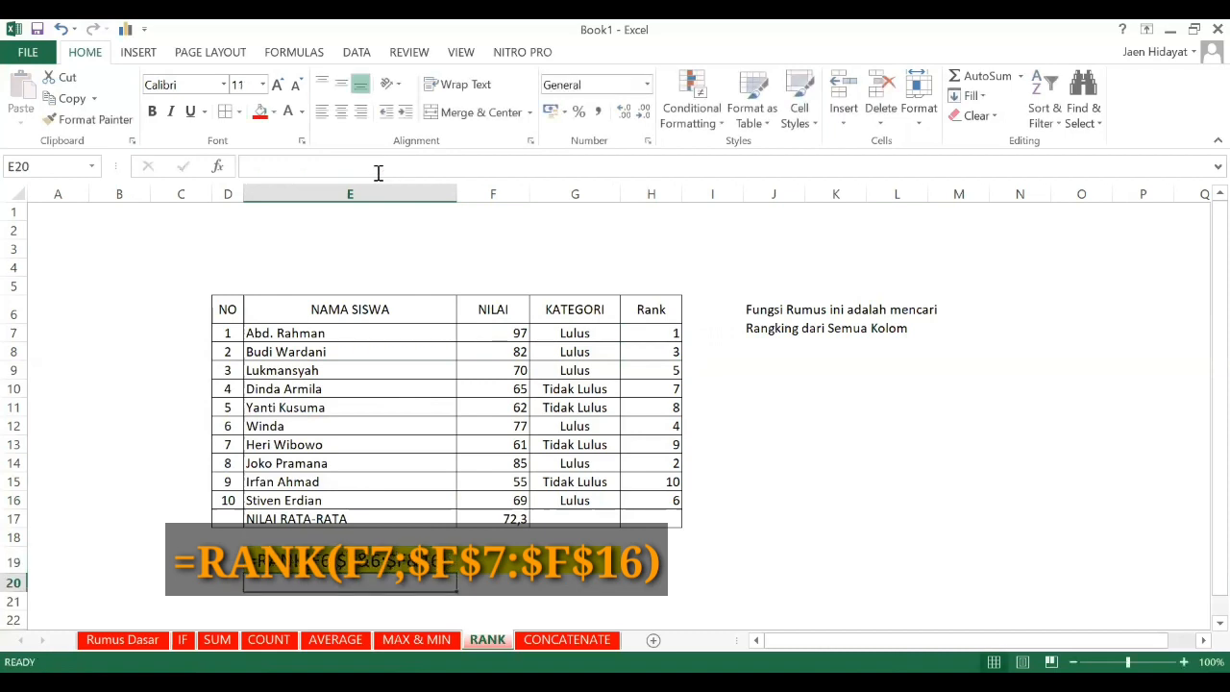
# - Inspect the RANK formulas in H7:H16 and compare each student's rank with the NILAI scores in F7:F16
pyautogui.moveTo(672, 332); pyautogui.dragTo(663, 480)
pyautogui.click(675, 336)
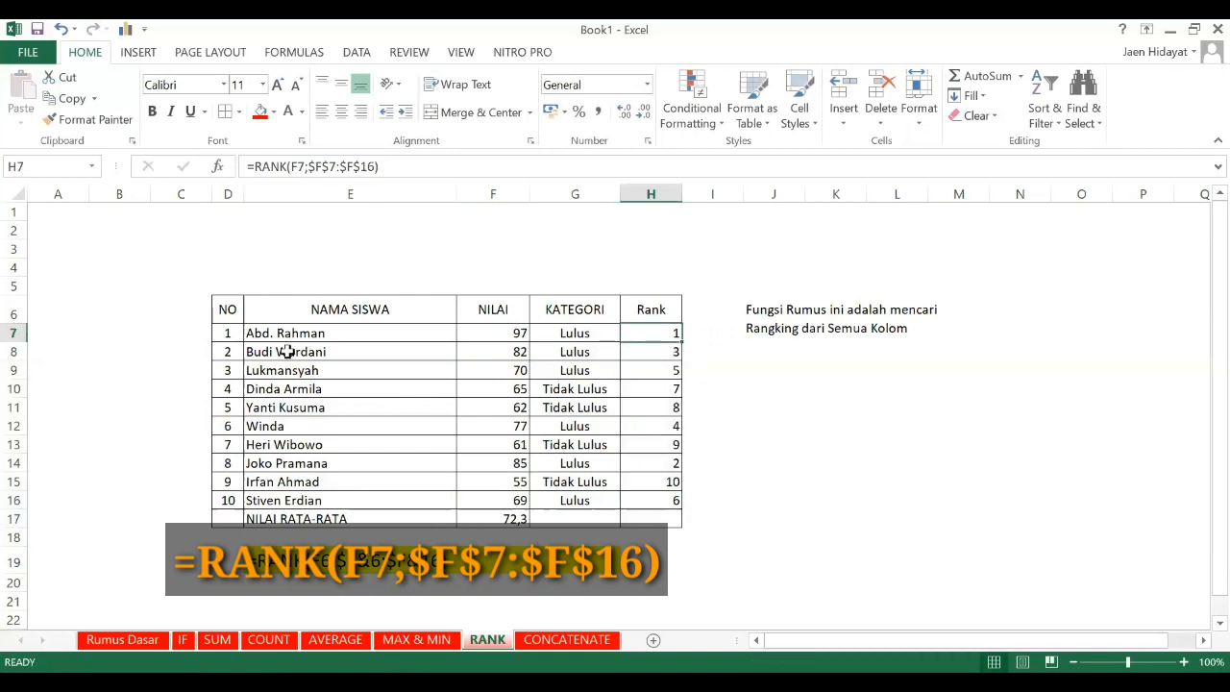
pyautogui.click(645, 485)
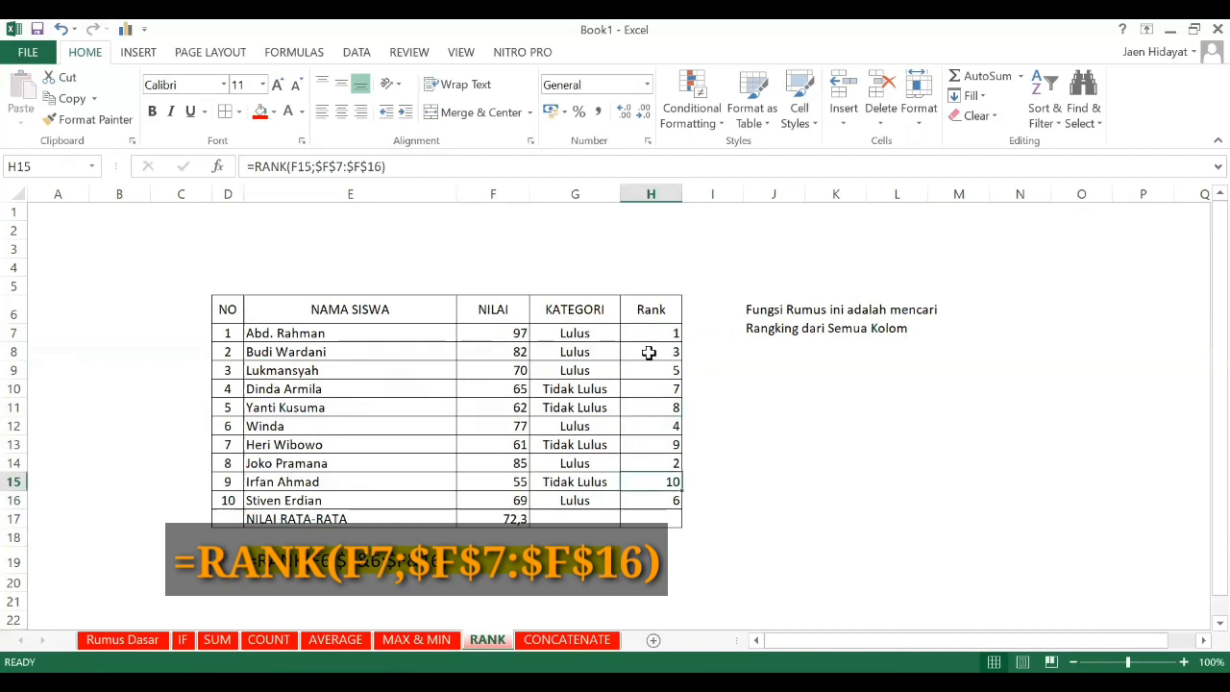
pyautogui.click(663, 468)
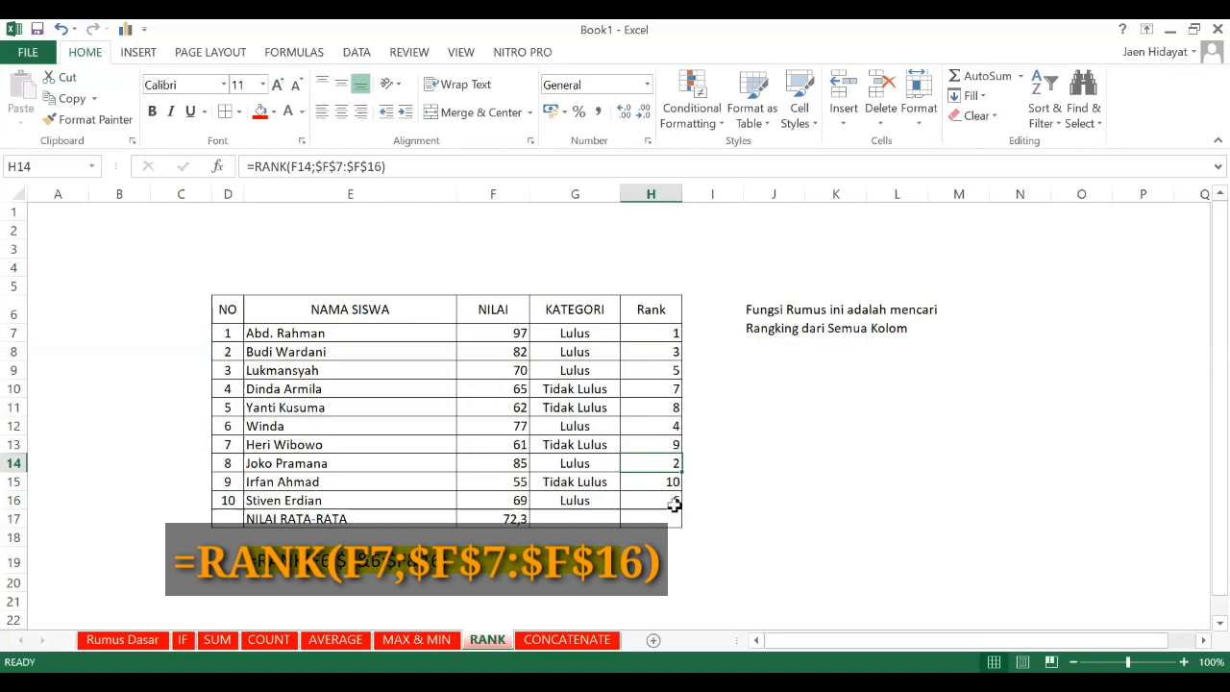
pyautogui.click(668, 352)
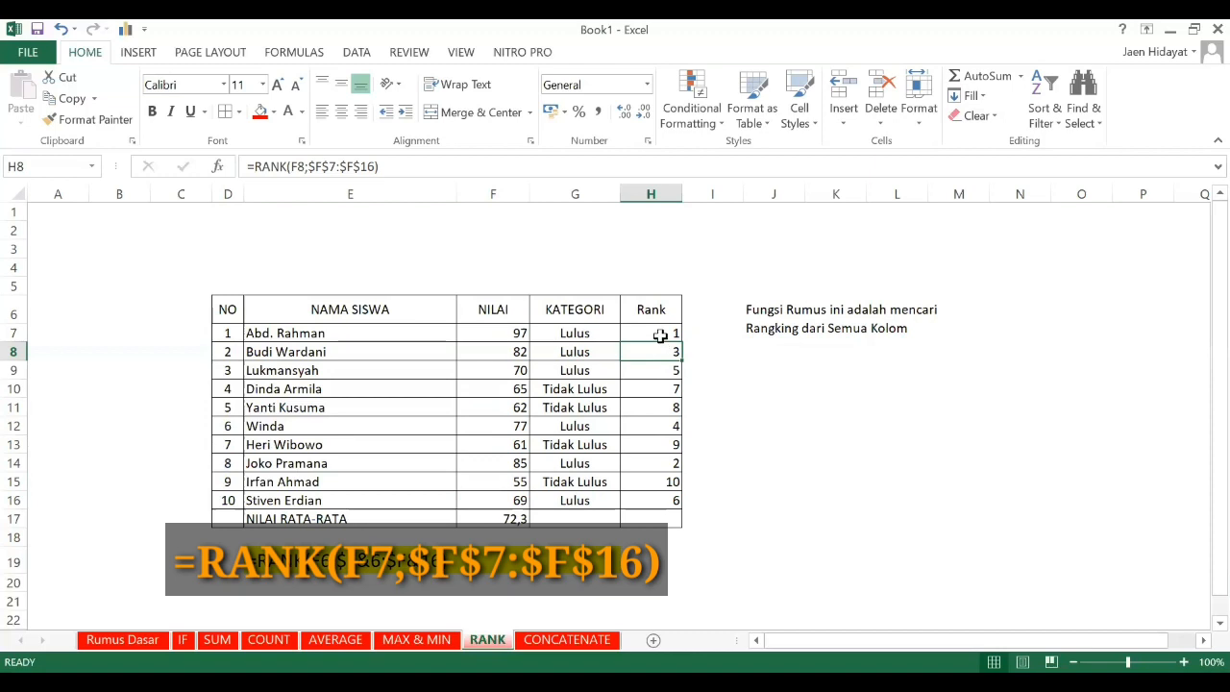
pyautogui.moveTo(661, 331); pyautogui.dragTo(650, 491)
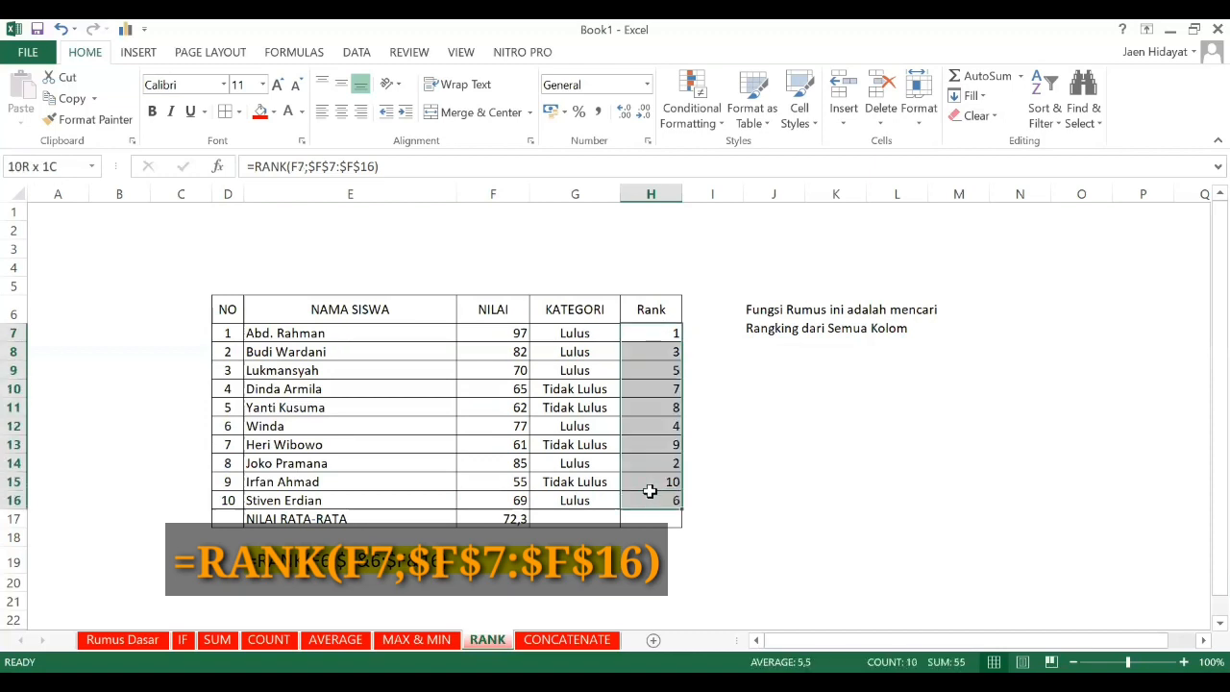
pyautogui.moveTo(513, 339); pyautogui.dragTo(510, 502)
pyautogui.moveTo(673, 330); pyautogui.dragTo(672, 496)
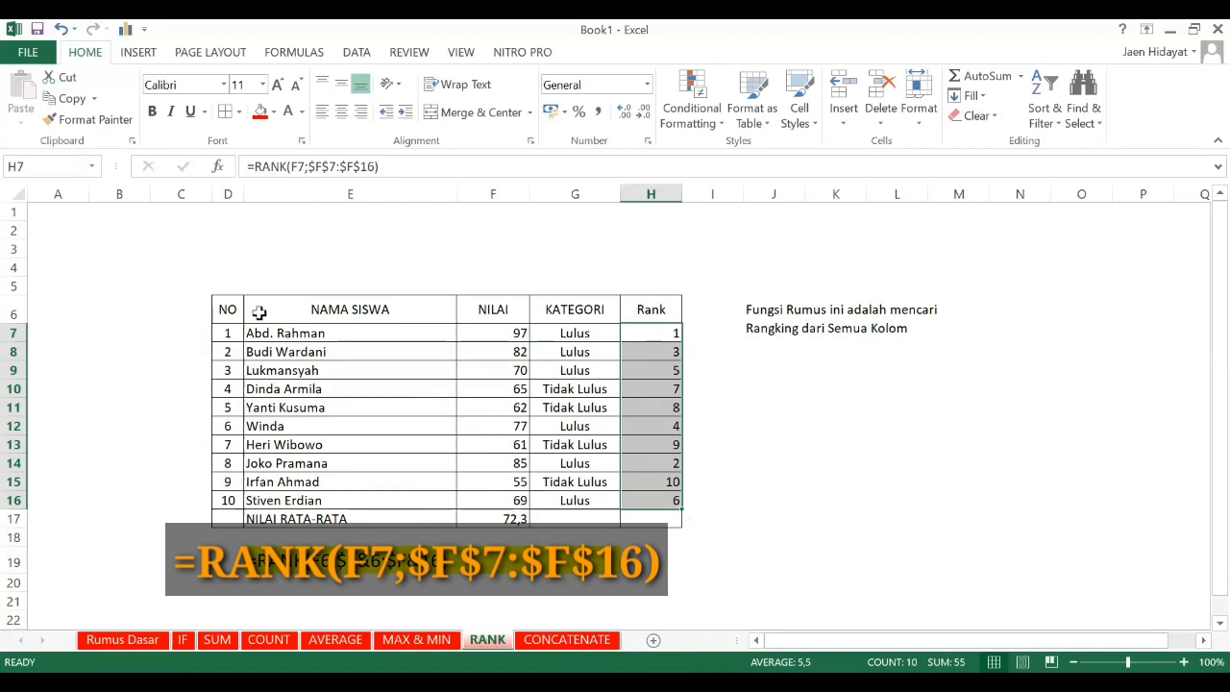
pyautogui.scroll(-1, 503, 315)
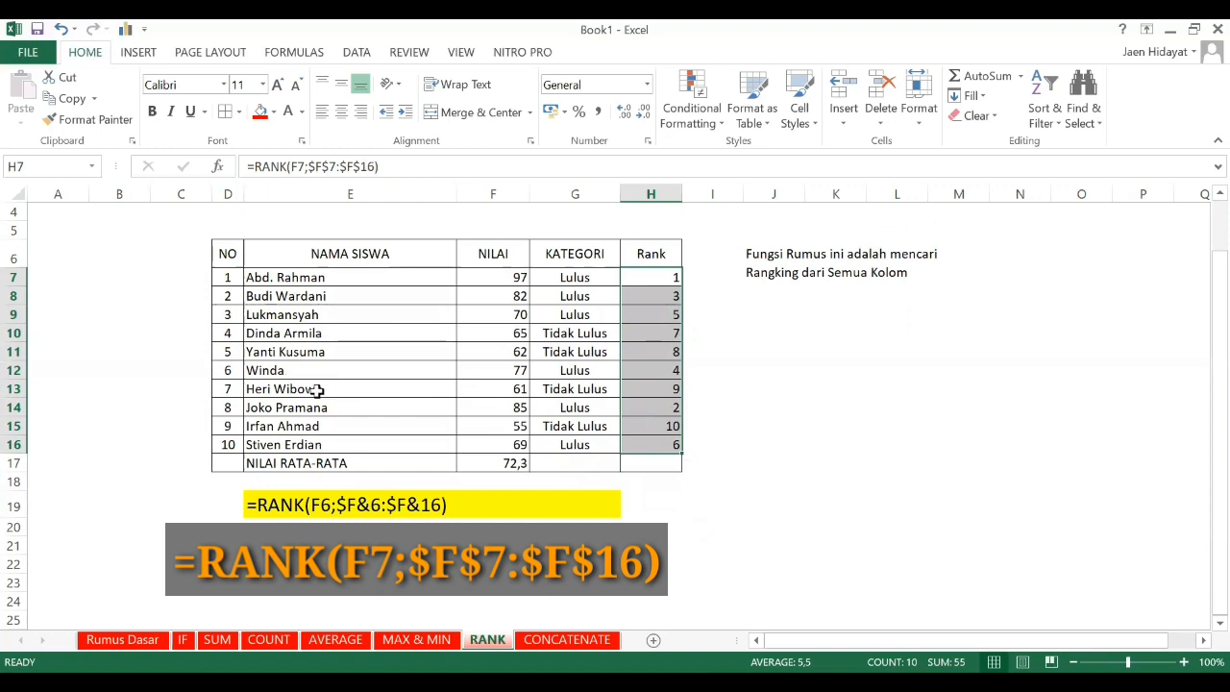
pyautogui.moveTo(231, 277); pyautogui.dragTo(406, 444)
pyautogui.moveTo(509, 278); pyautogui.dragTo(490, 444)
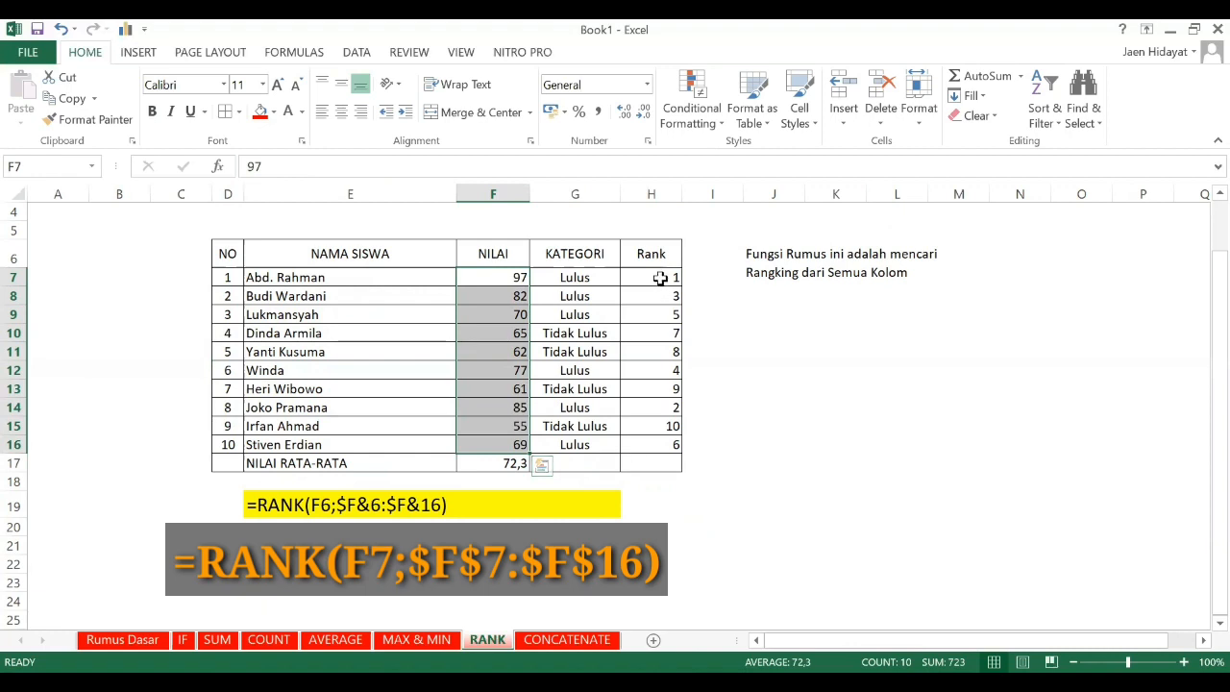
pyautogui.moveTo(660, 278); pyautogui.dragTo(663, 444)
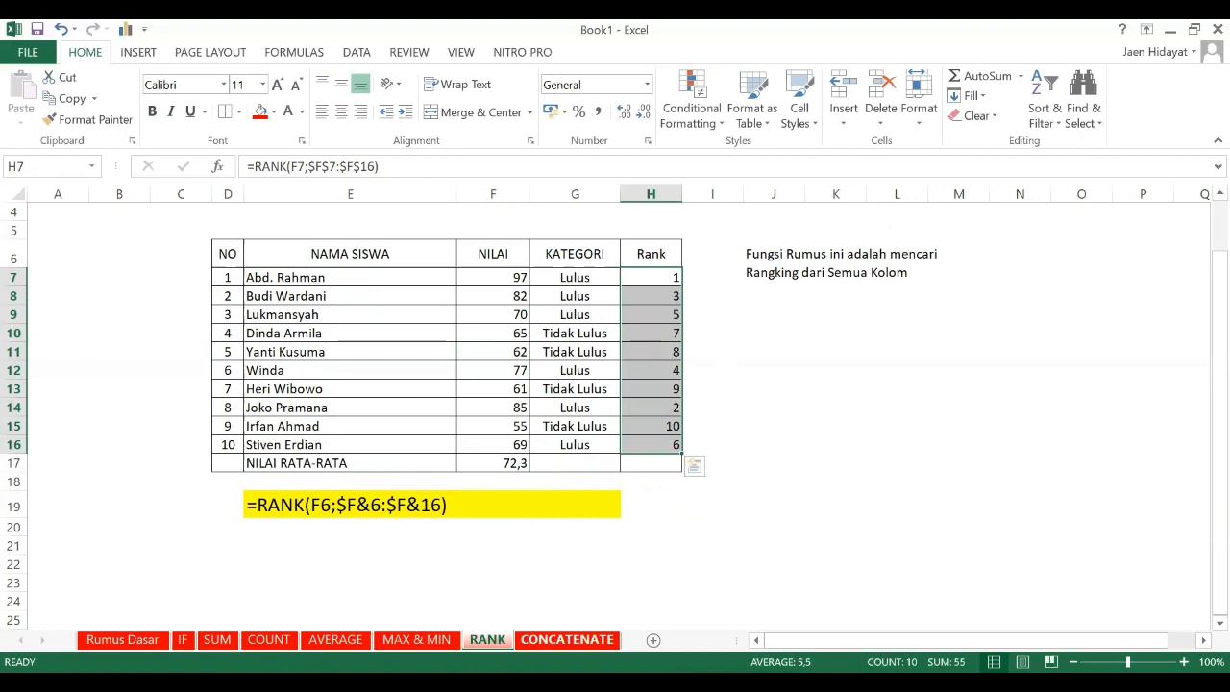
# - Open the CONCATENATE sheet and select the three source texts in D7:D9
pyautogui.click(567, 640)
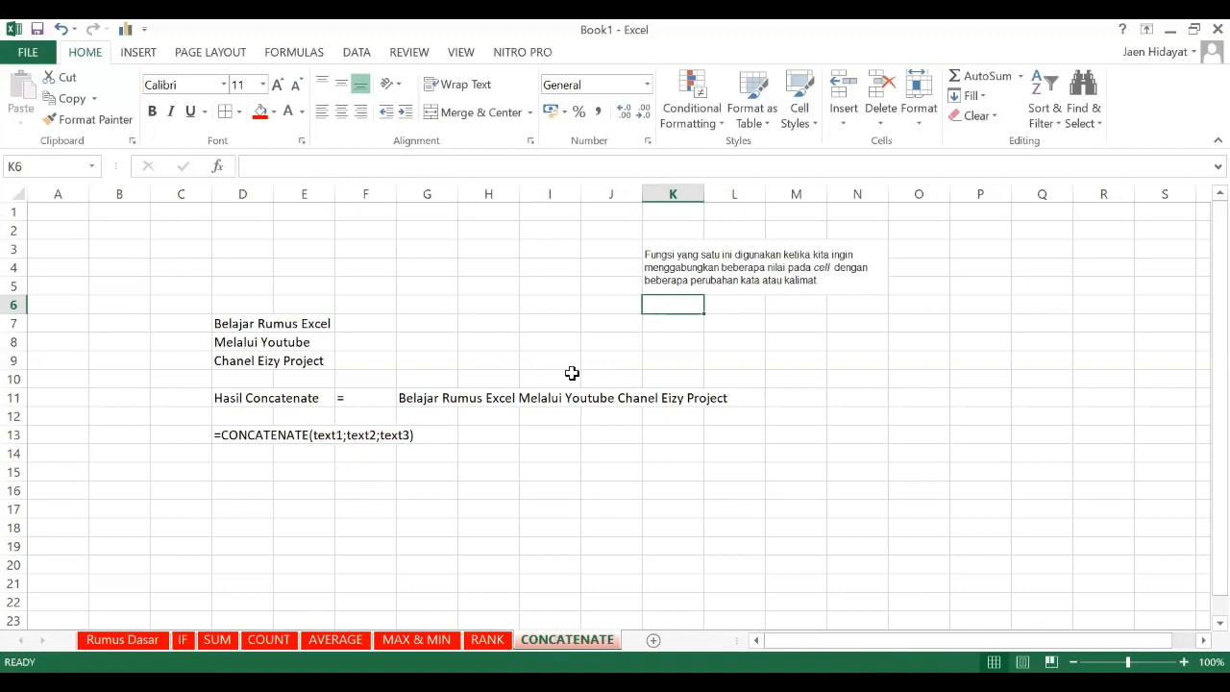
pyautogui.moveTo(224, 326); pyautogui.dragTo(220, 368)
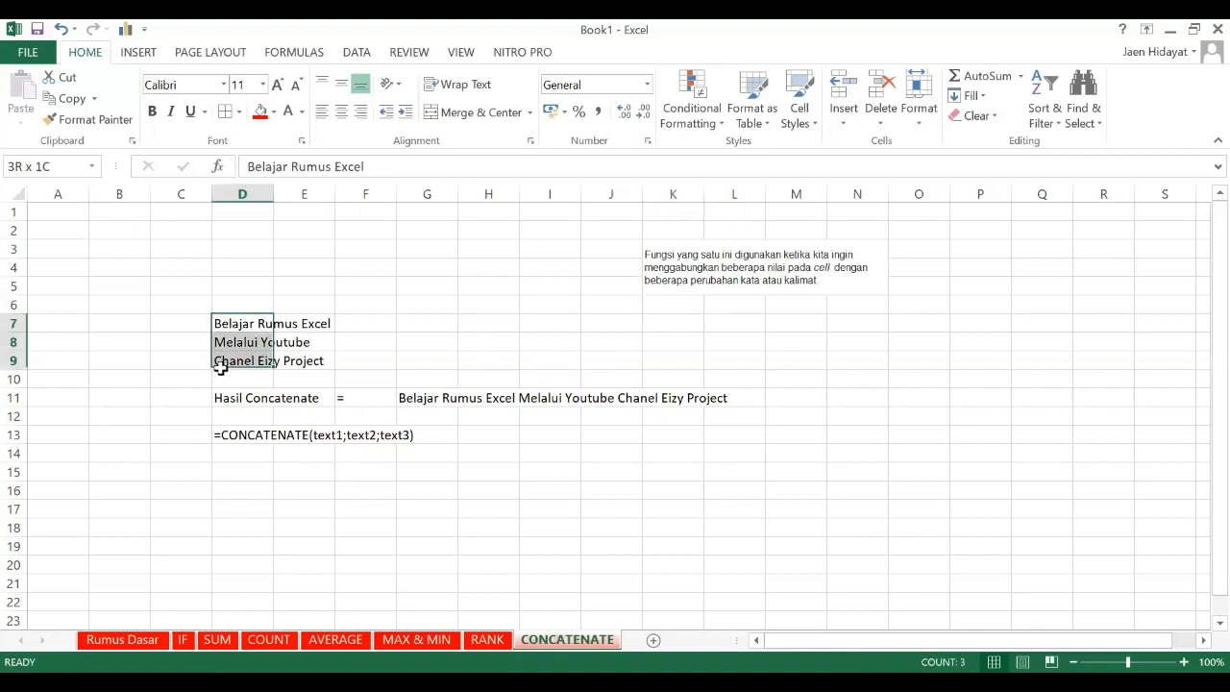
# - Re-enter the formula =CONCATENATE(D7;D8;D9) in G11 to join the three source texts
pyautogui.click(426, 398)
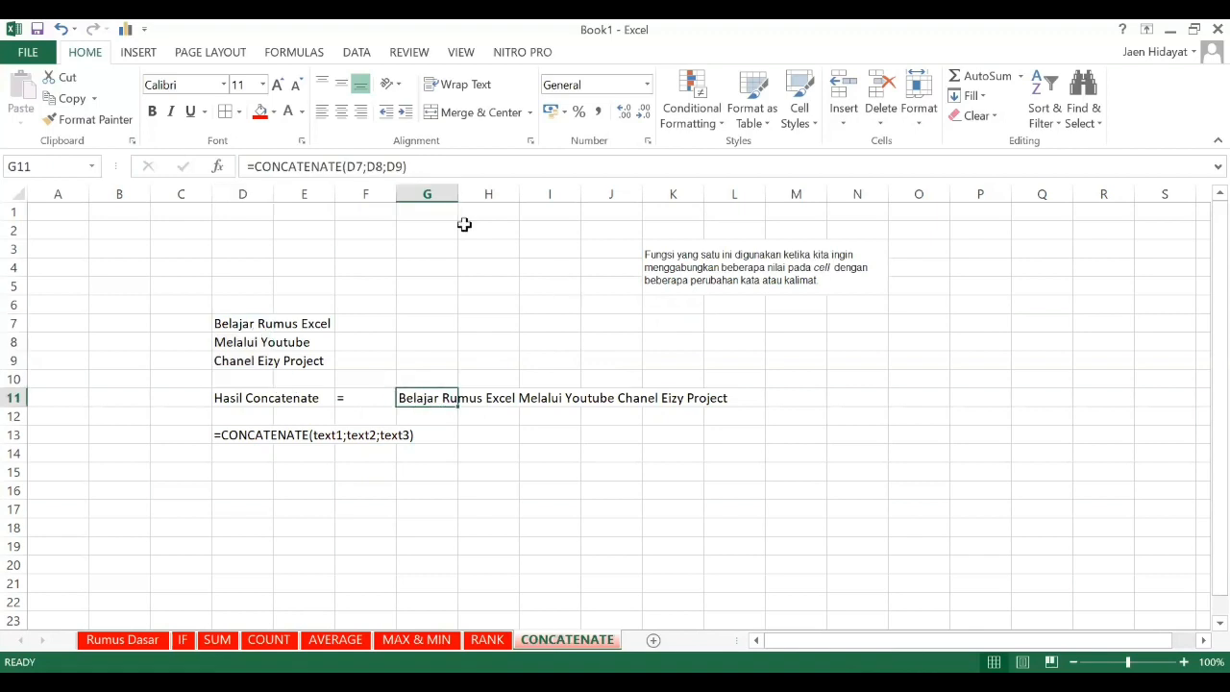
pyautogui.write('=')
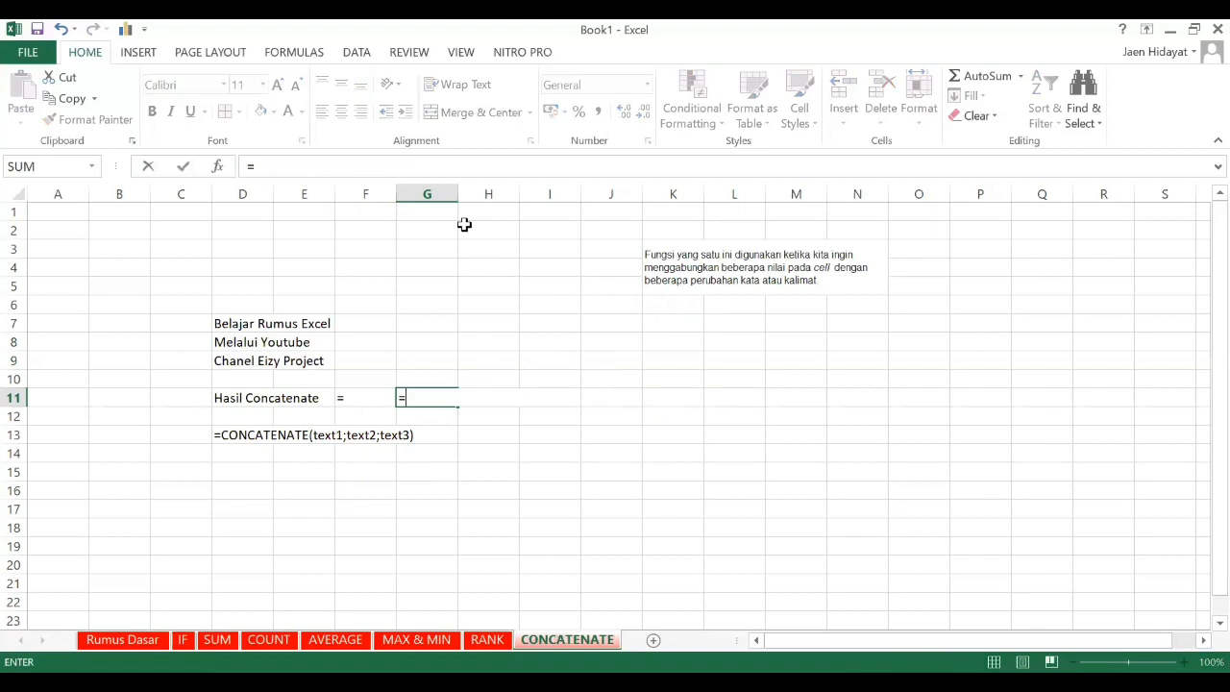
pyautogui.write('con')
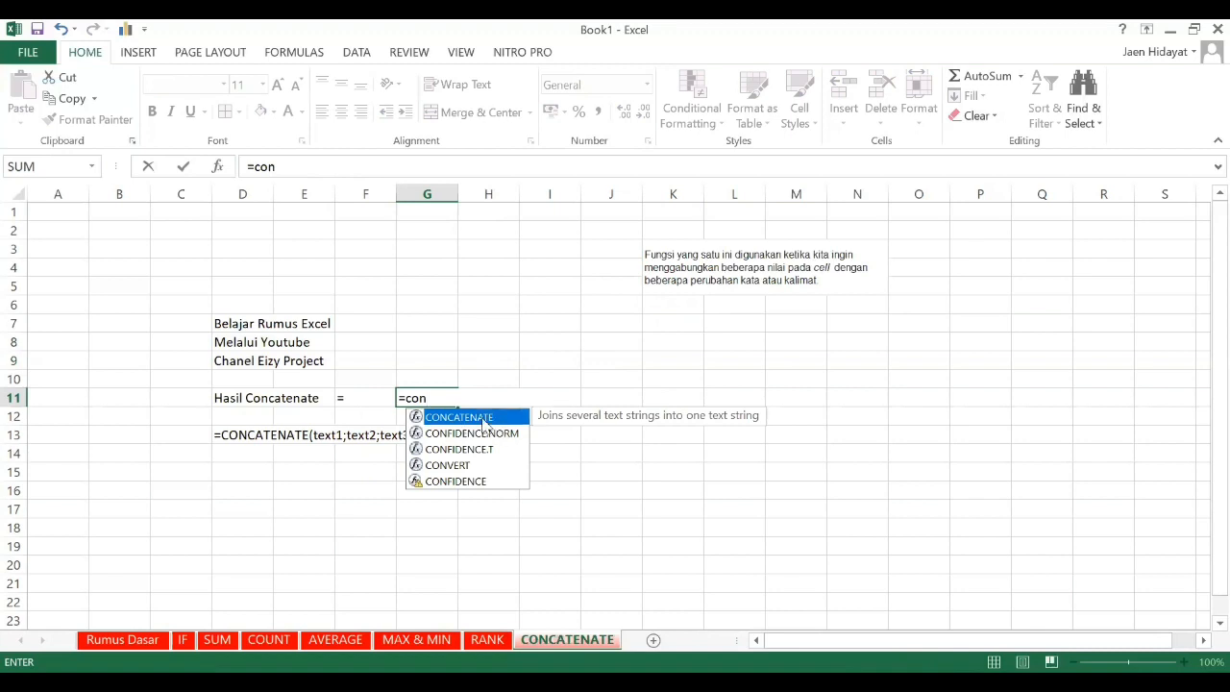
pyautogui.doubleClick(484, 423)
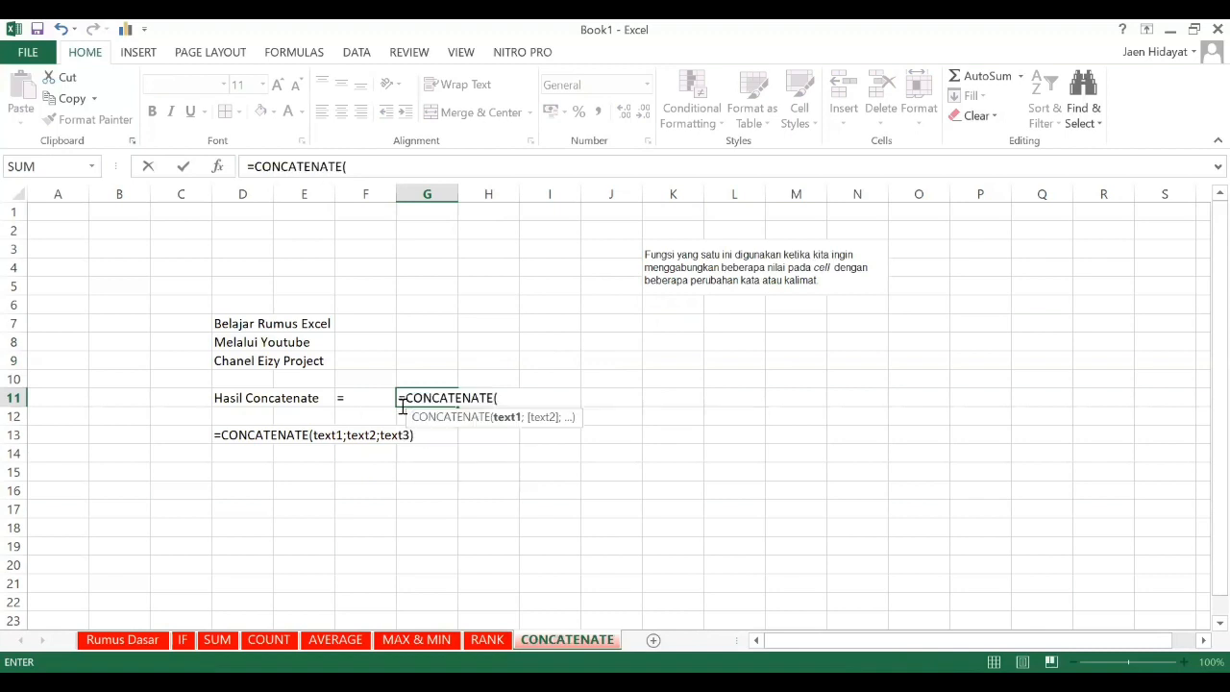
pyautogui.click(222, 324)
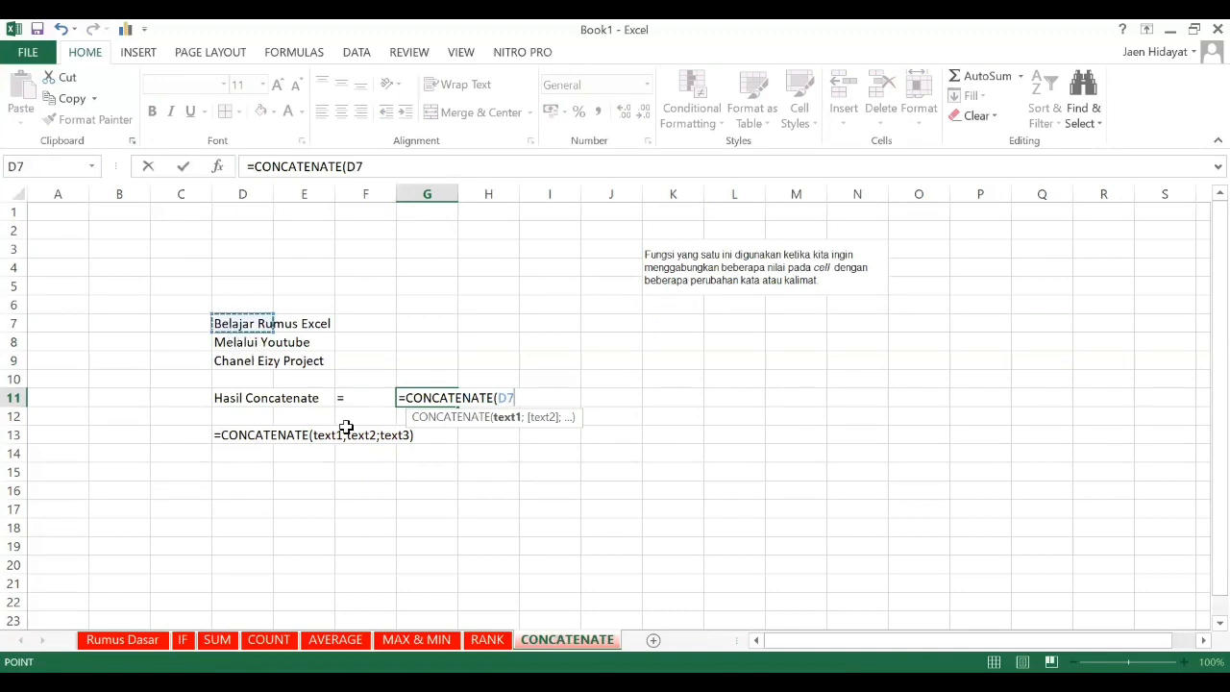
pyautogui.write(';')
pyautogui.click(222, 342)
pyautogui.write(';')
pyautogui.click(242, 360)
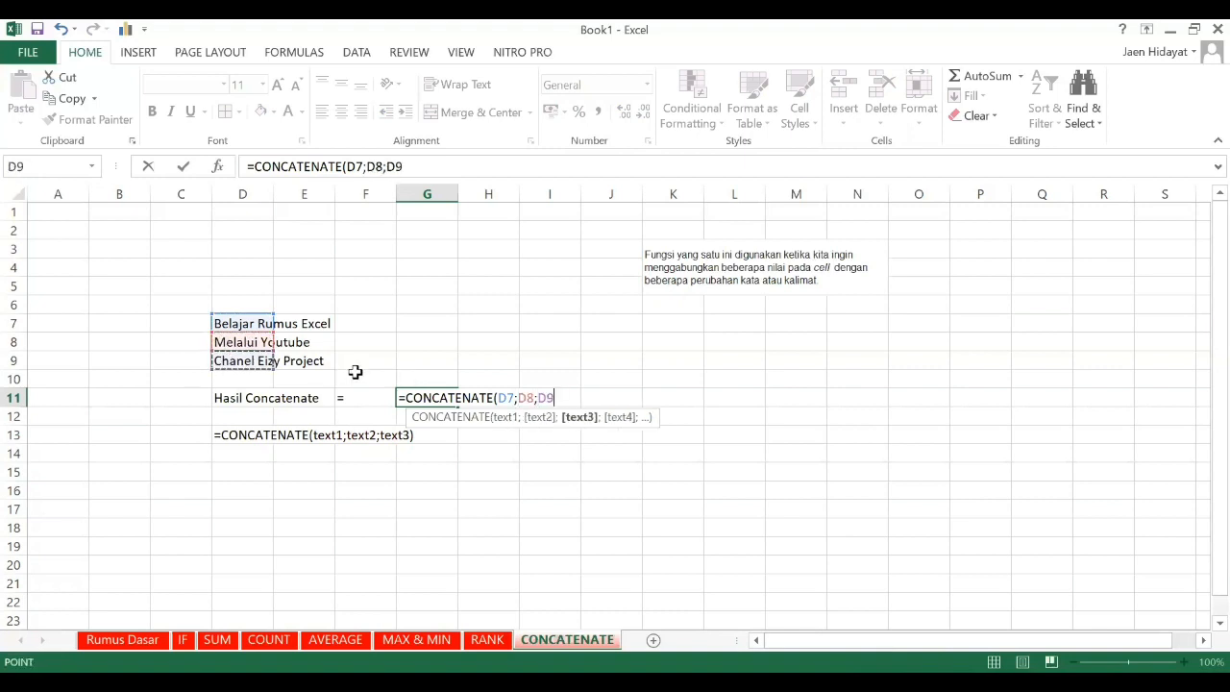
pyautogui.write(')')
pyautogui.hotkey('ctrl', 'Return')
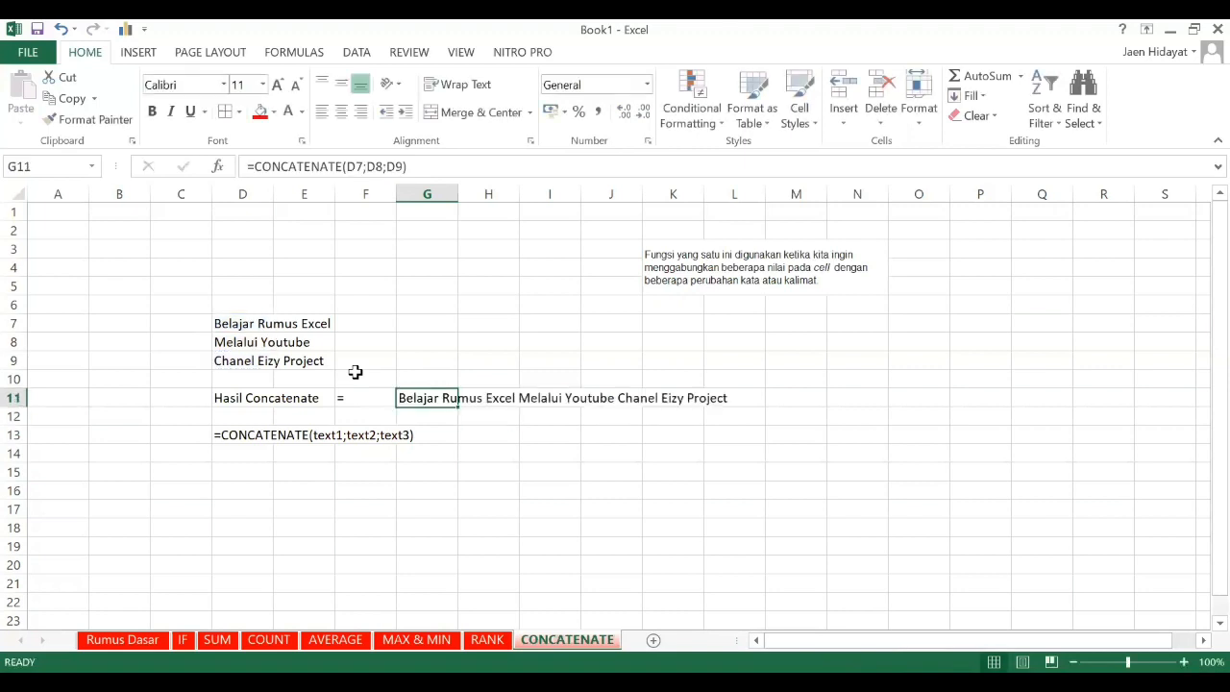
# - Review the source texts in D7, D8 and D9 and compare them with the combined sentence in row 11
pyautogui.moveTo(247, 330); pyautogui.dragTo(277, 321)
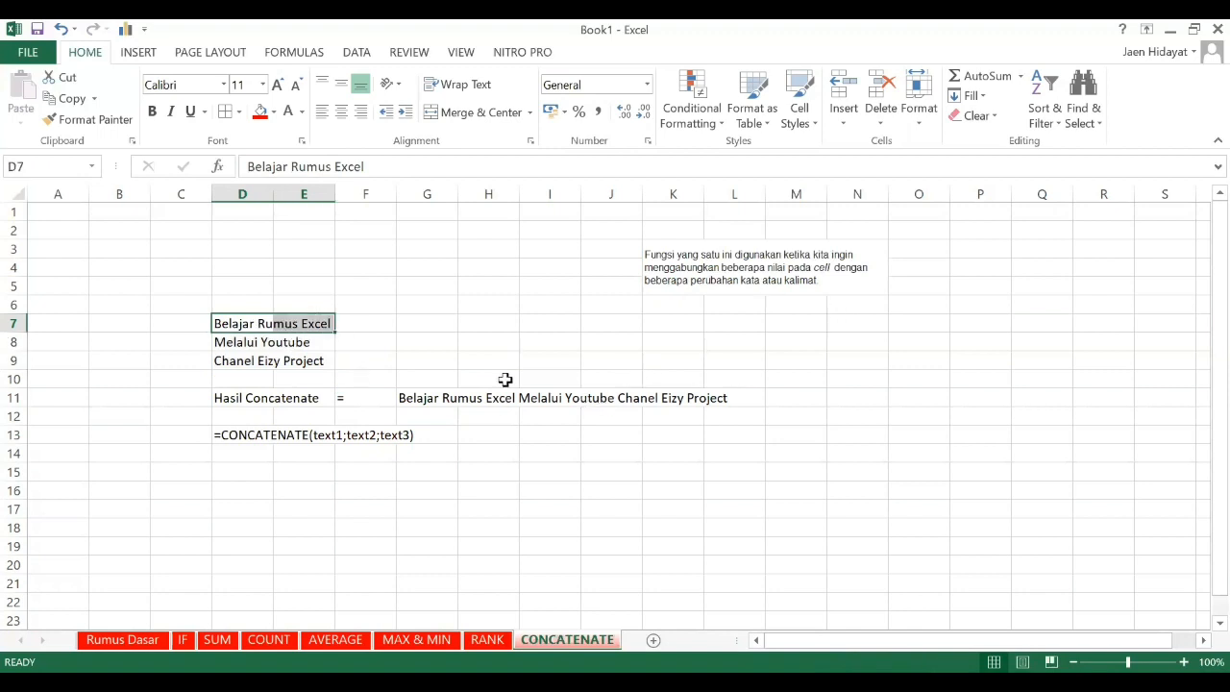
pyautogui.click(239, 341)
pyautogui.moveTo(230, 321); pyautogui.dragTo(231, 361)
pyautogui.click(229, 360)
pyautogui.click(230, 323)
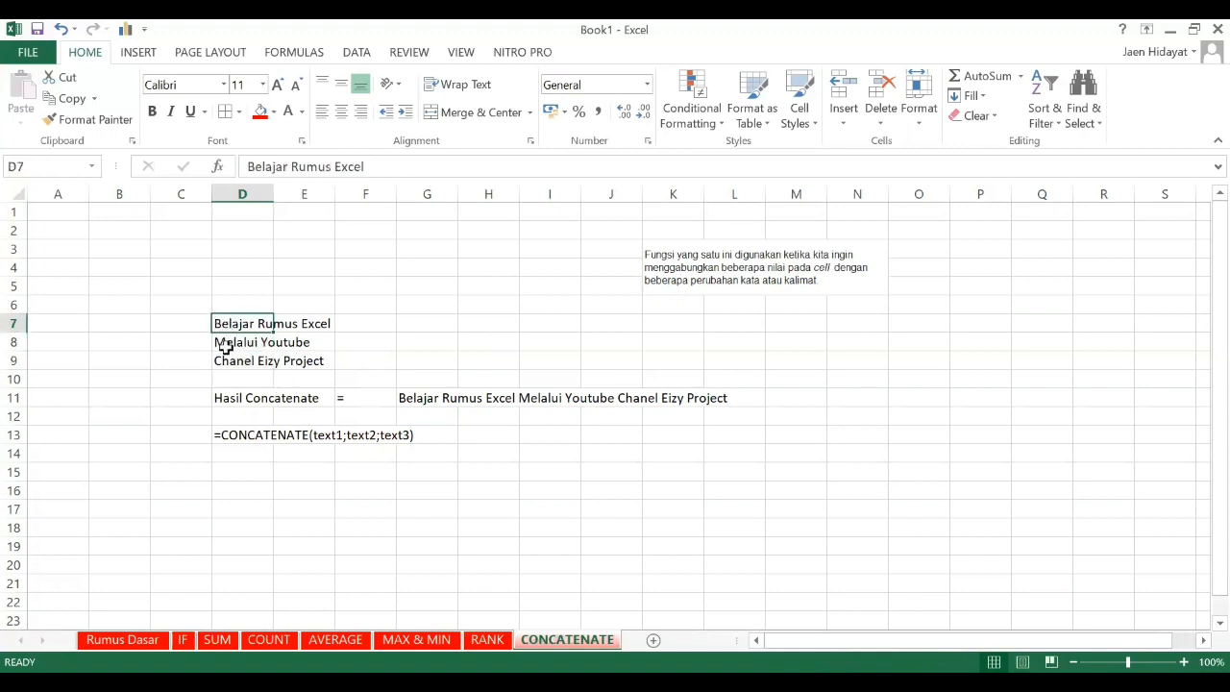
pyautogui.moveTo(229, 324); pyautogui.dragTo(230, 360)
pyautogui.click(230, 326)
pyautogui.click(231, 342)
pyautogui.click(230, 358)
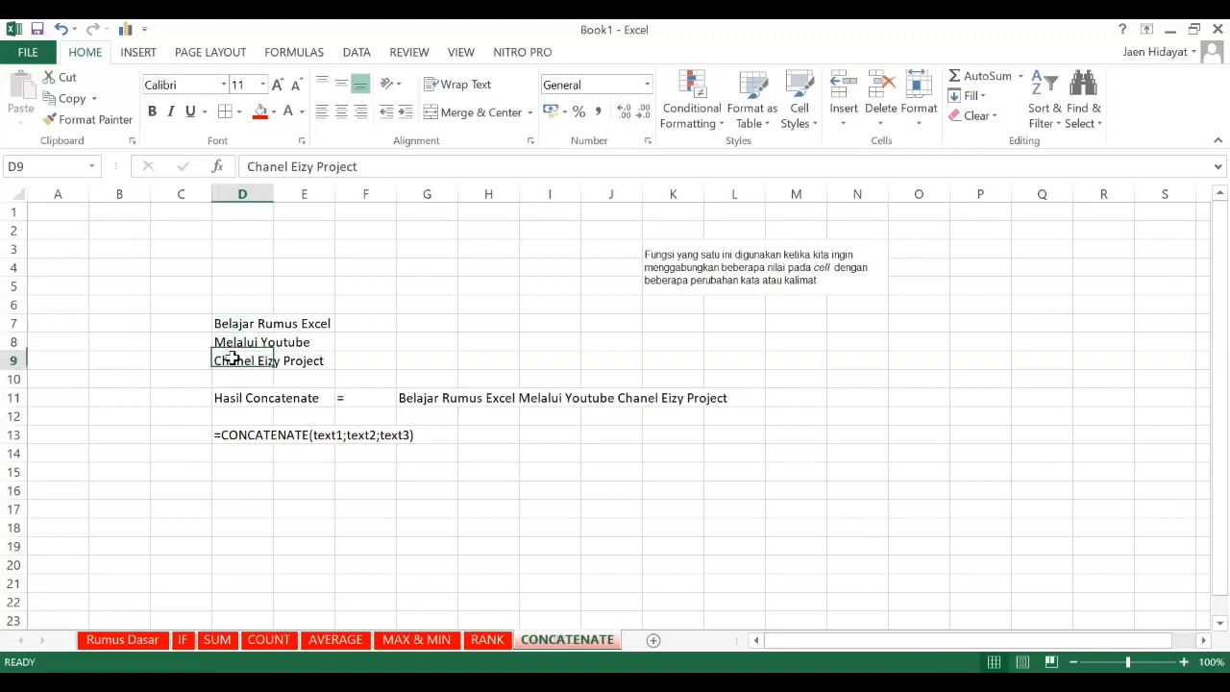
pyautogui.click(229, 323)
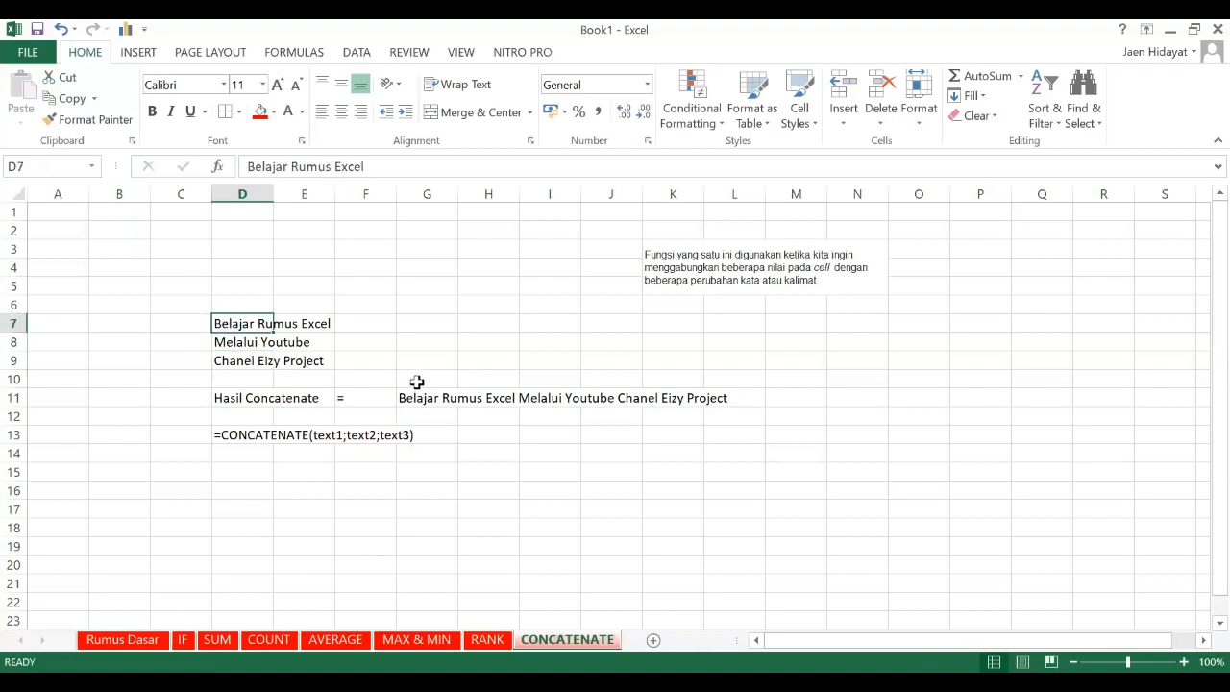
pyautogui.click(231, 342)
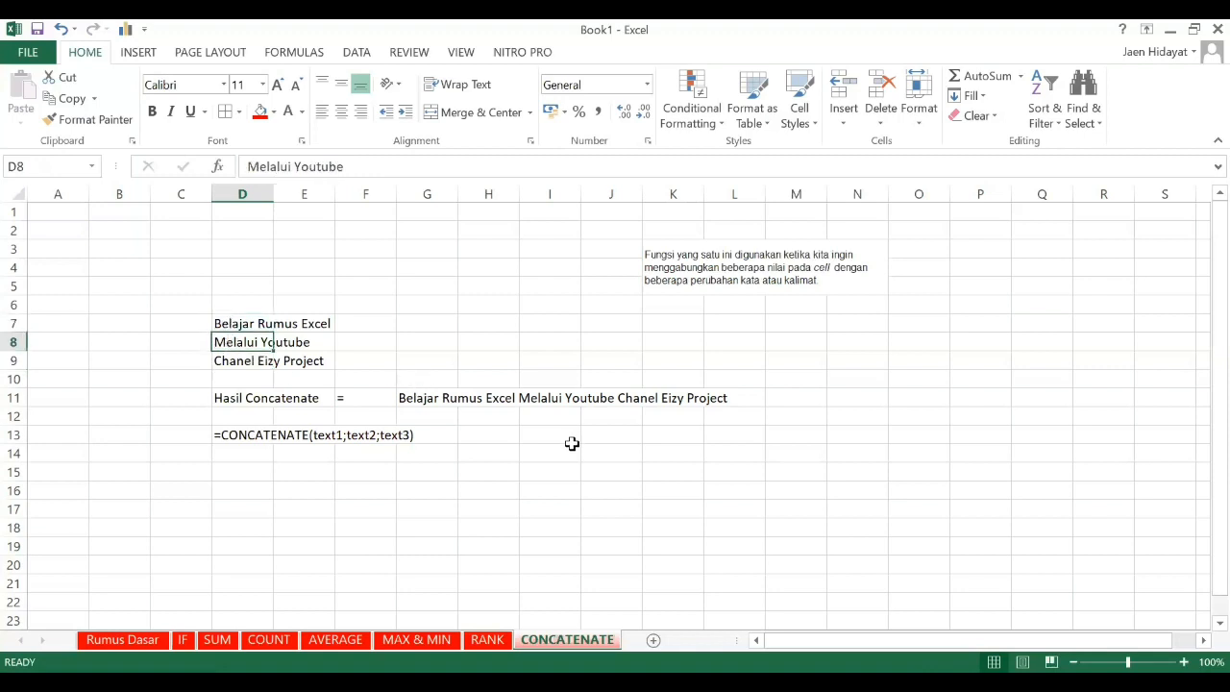
pyautogui.click(237, 367)
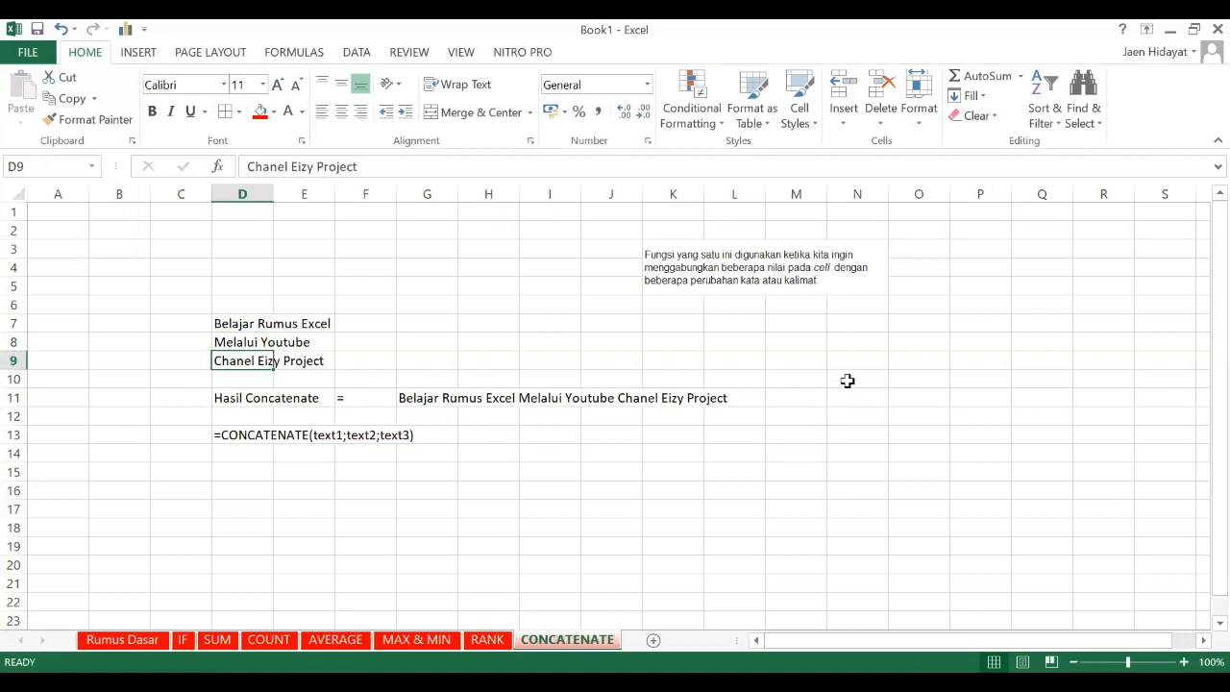
pyautogui.click(232, 399)
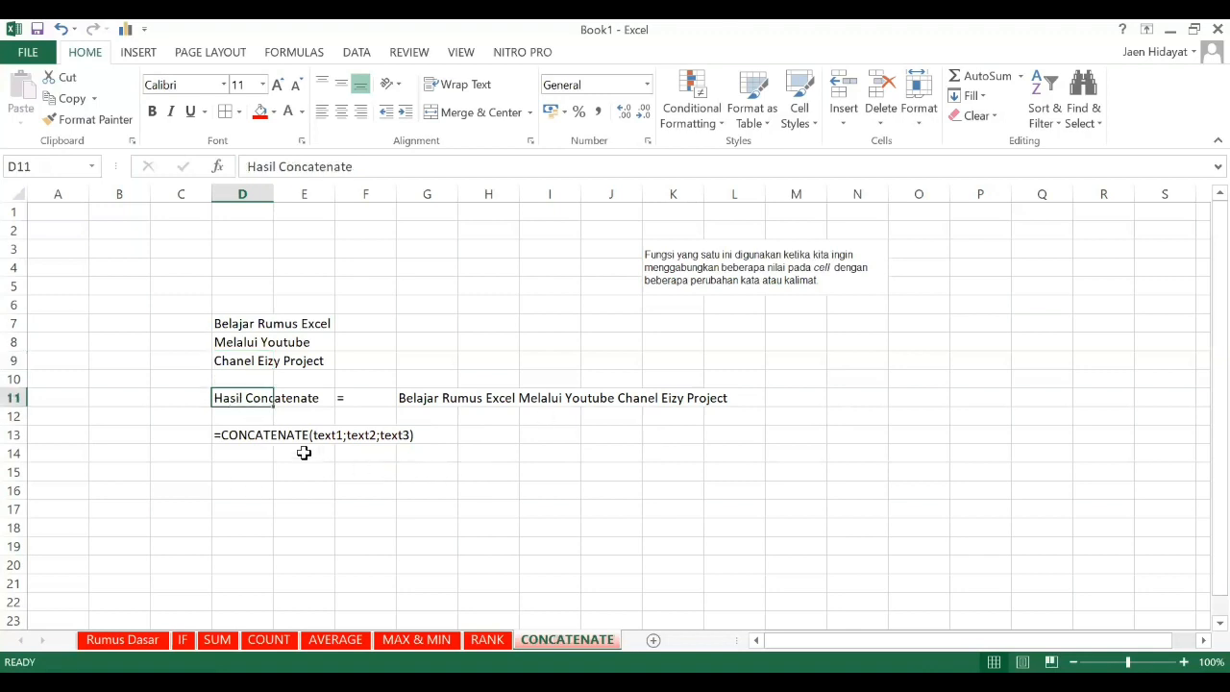
# - Format the concatenated result in G11:L11 with a red fill and white text
pyautogui.click(408, 403)
pyautogui.moveTo(407, 403); pyautogui.dragTo(741, 411)
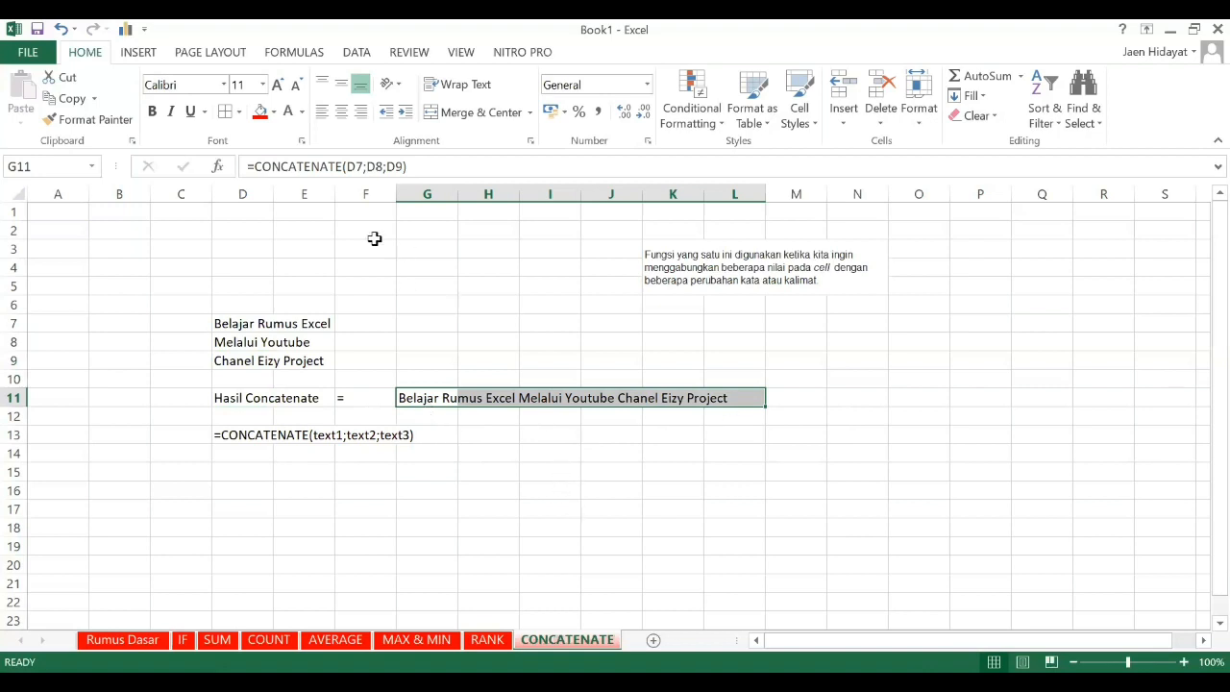
pyautogui.click(259, 111)
pyautogui.click(734, 509)
pyautogui.moveTo(429, 398); pyautogui.dragTo(732, 397)
pyautogui.click(291, 113)
pyautogui.click(558, 355)
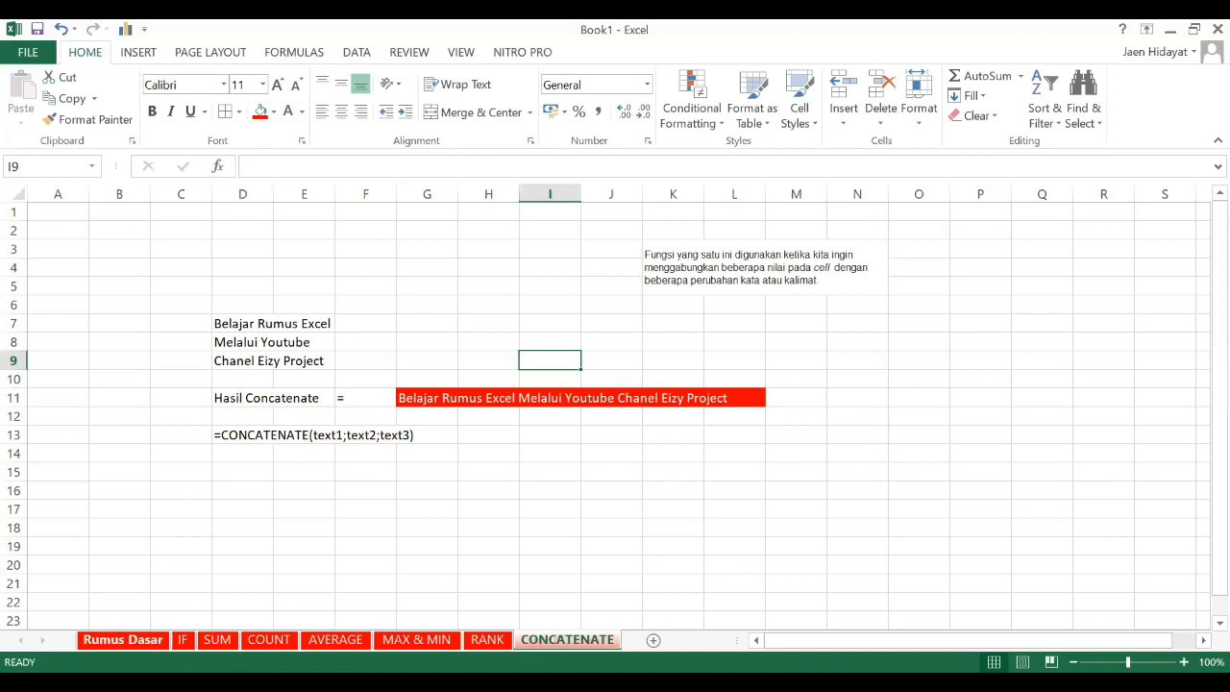
# - Open the Rumus Dasar sheet and review the yellow formula entries 1–7, then select the remaining entries 8–15 in A11:B18
pyautogui.click(122, 639)
pyautogui.moveTo(49, 270); pyautogui.dragTo(176, 405)
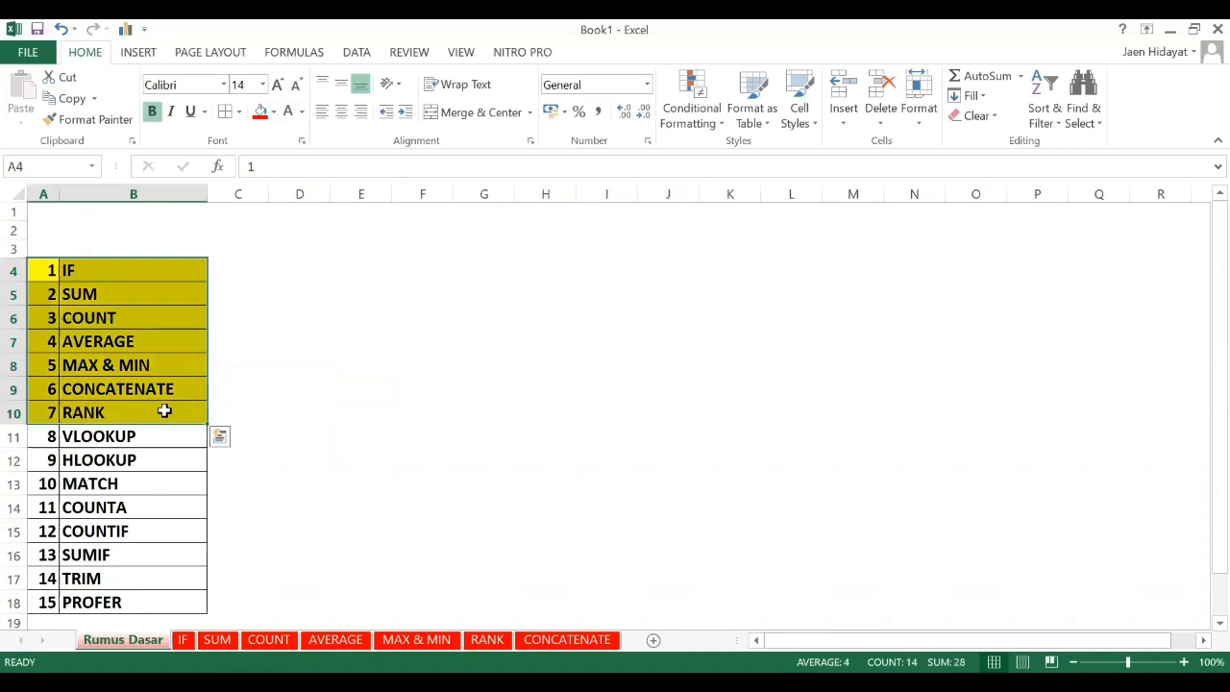
pyautogui.moveTo(54, 448); pyautogui.dragTo(35, 601)
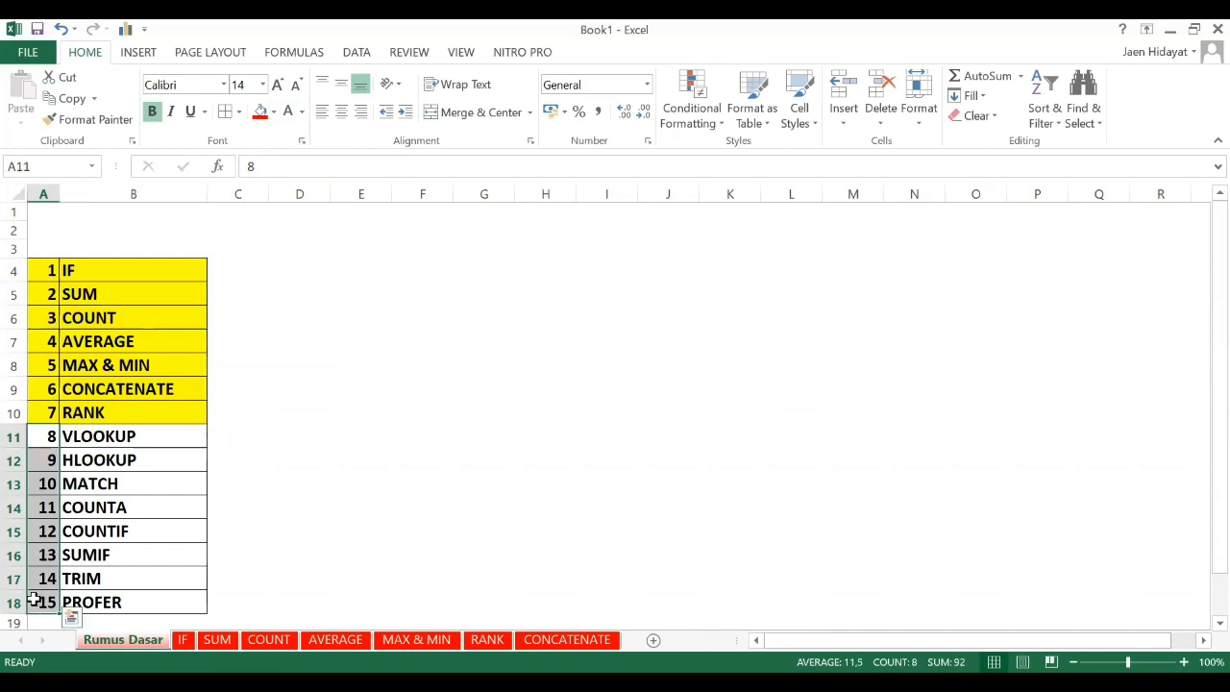
pyautogui.click(45, 602)
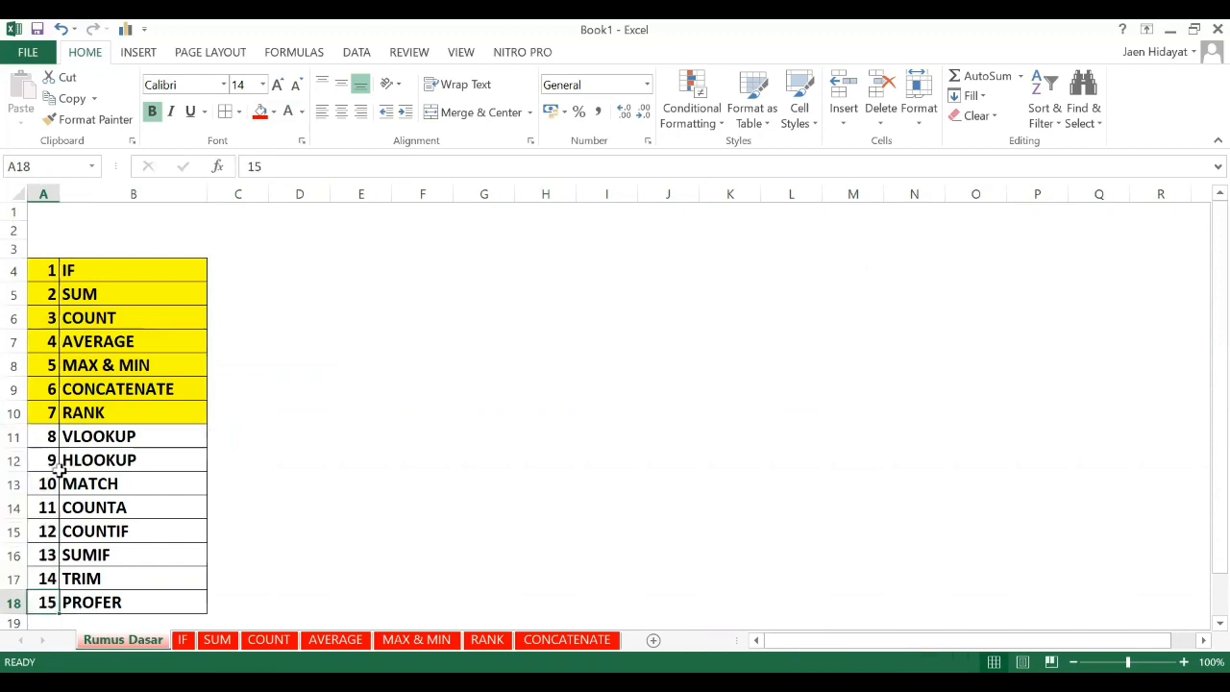
pyautogui.moveTo(54, 438); pyautogui.dragTo(170, 603)
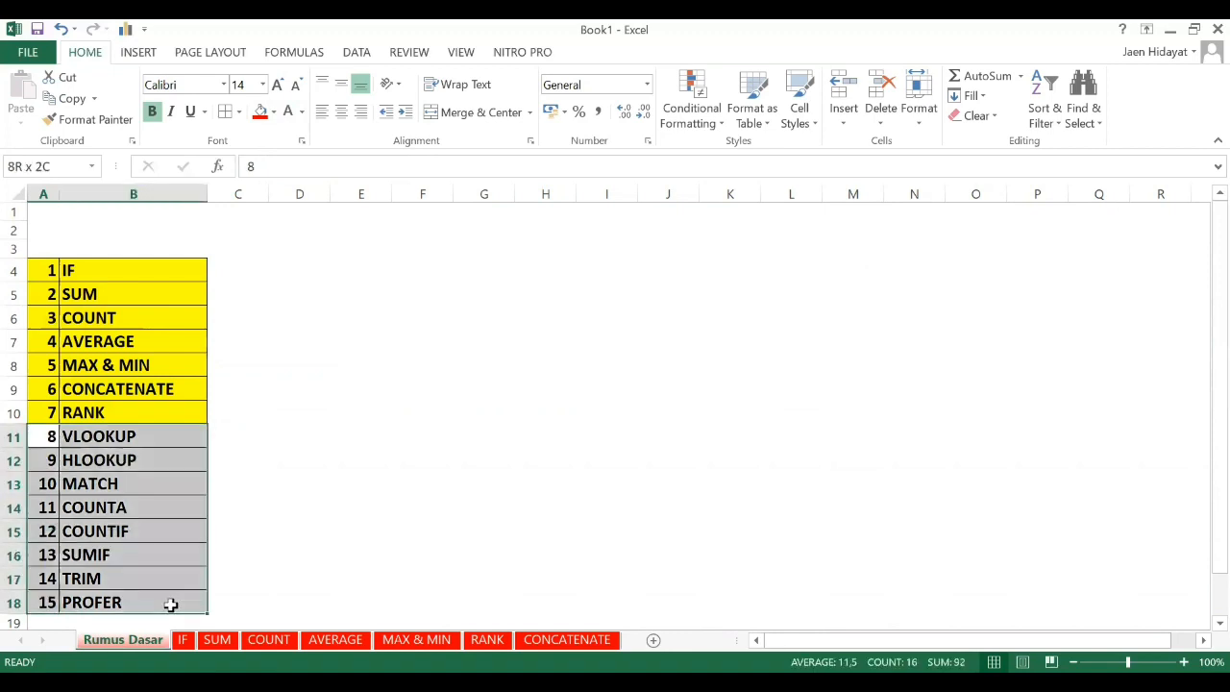